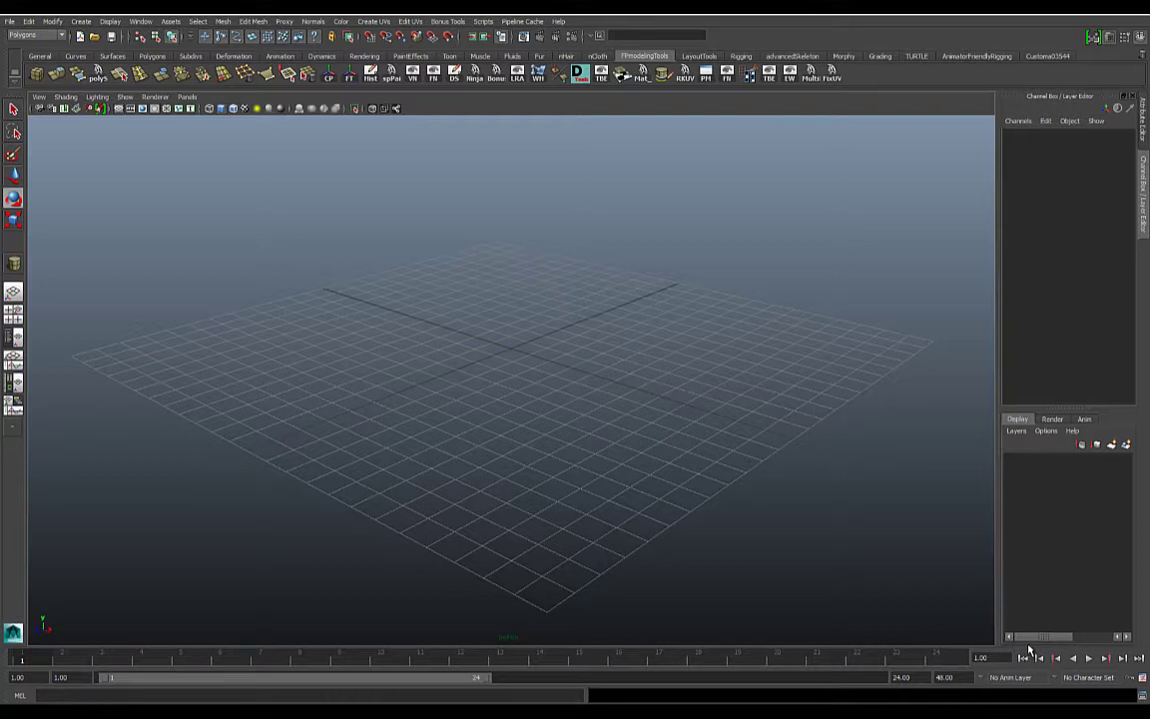
Draw an S-shaped curve across the grid with the CV Curve Tool
left_click_drag(534, 289, 556, 339, "alt")
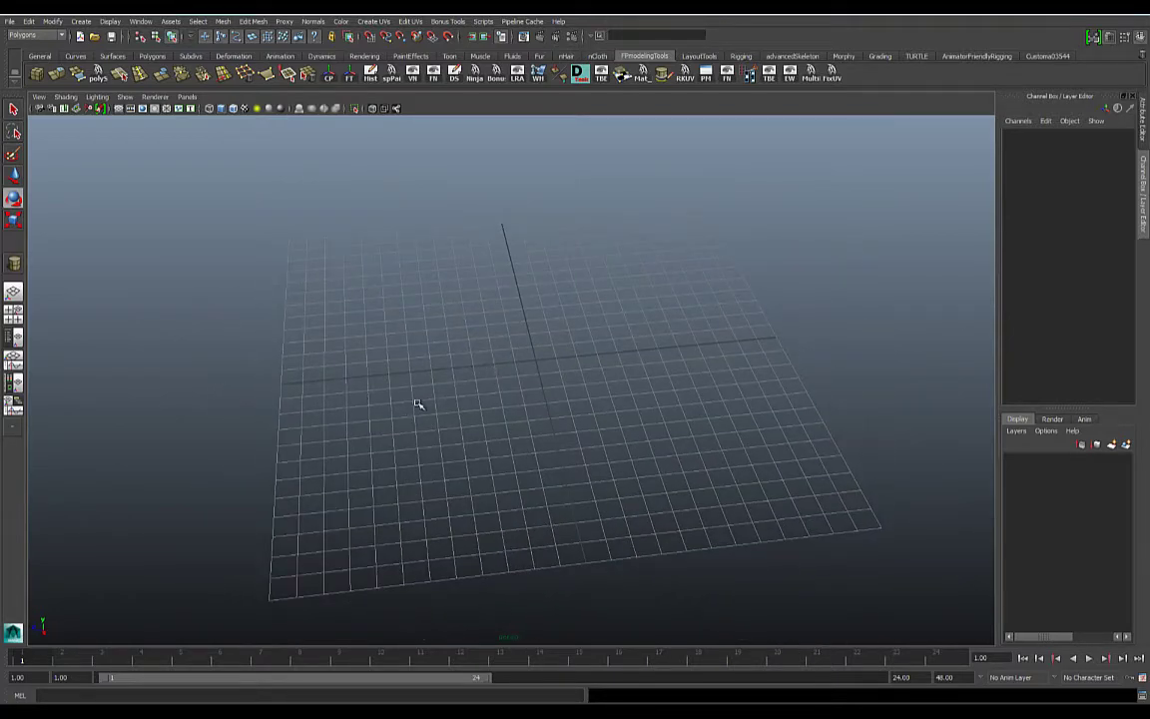
key("space")
left_click(350, 365)
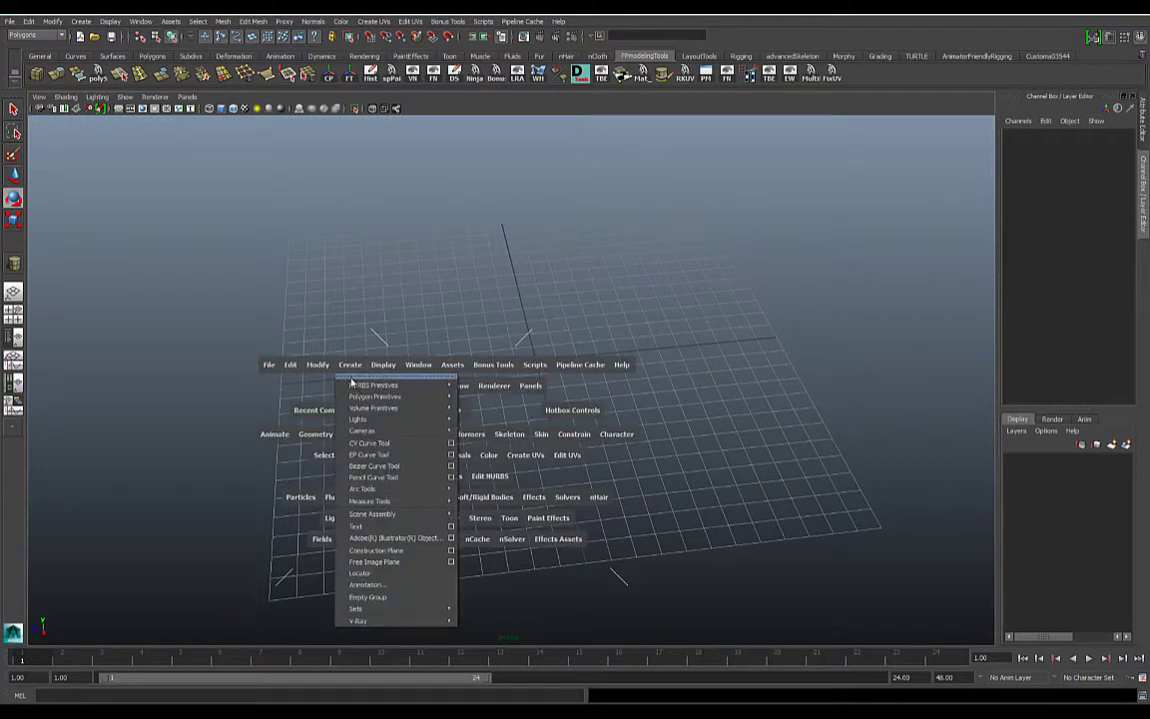
left_click(356, 445)
left_click(417, 489)
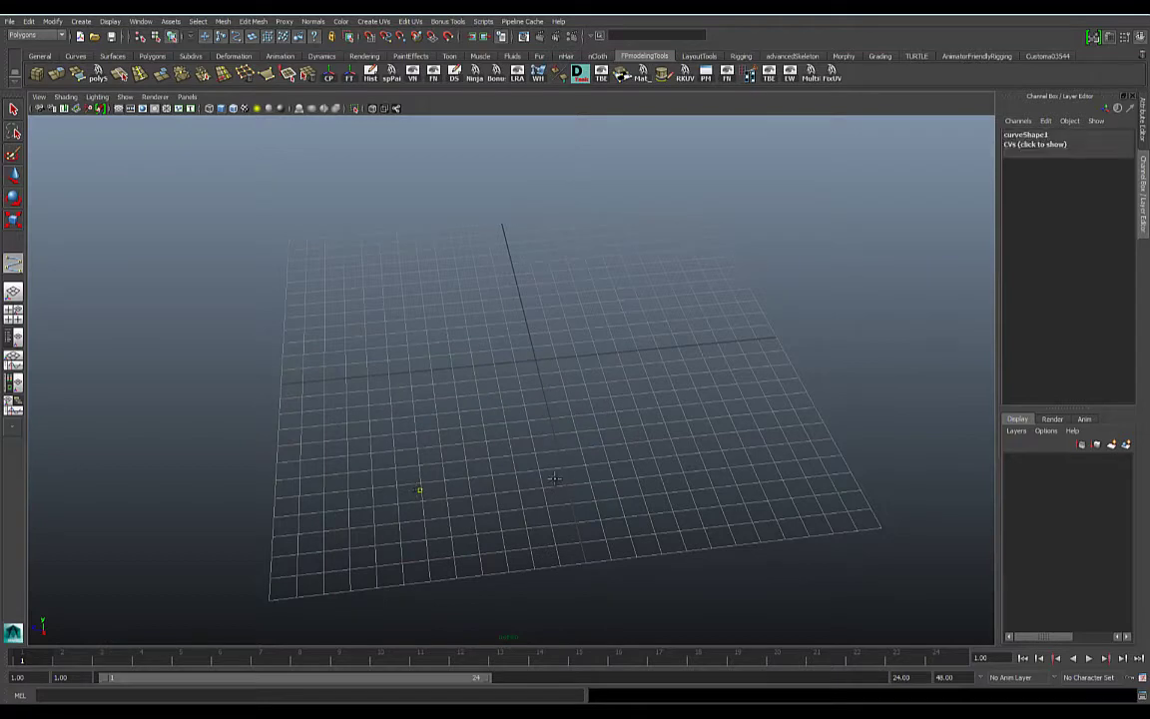
left_click(555, 478)
left_click(659, 408)
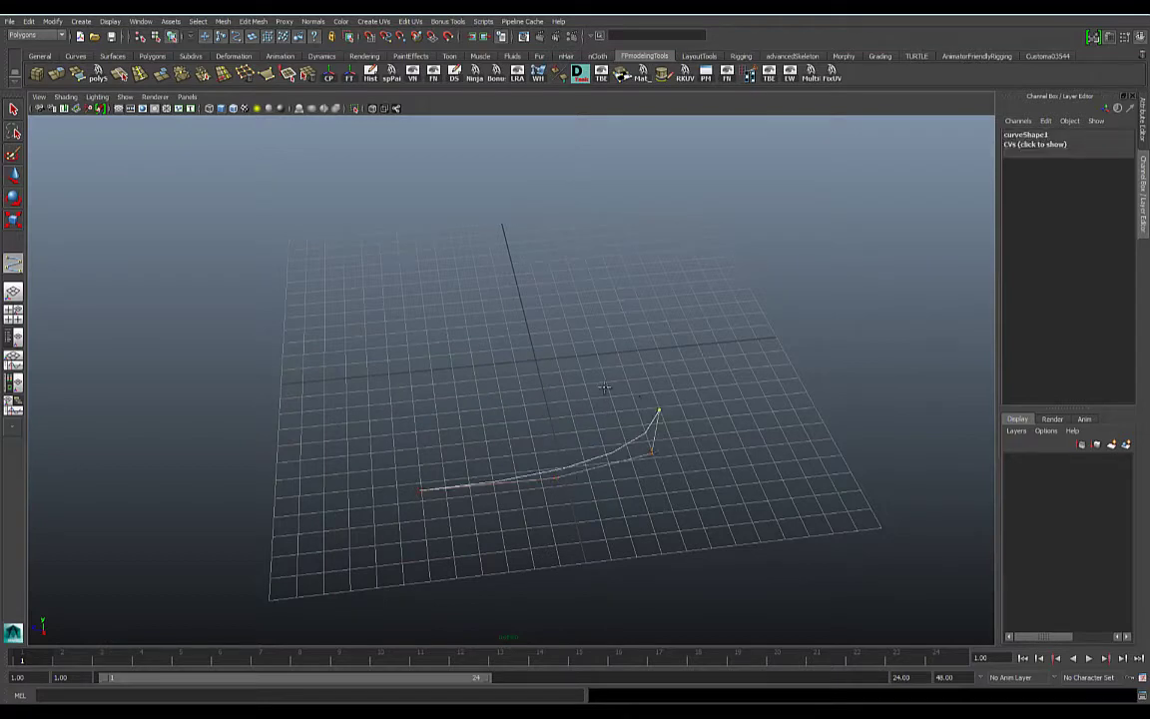
left_click(599, 382)
left_click(430, 369)
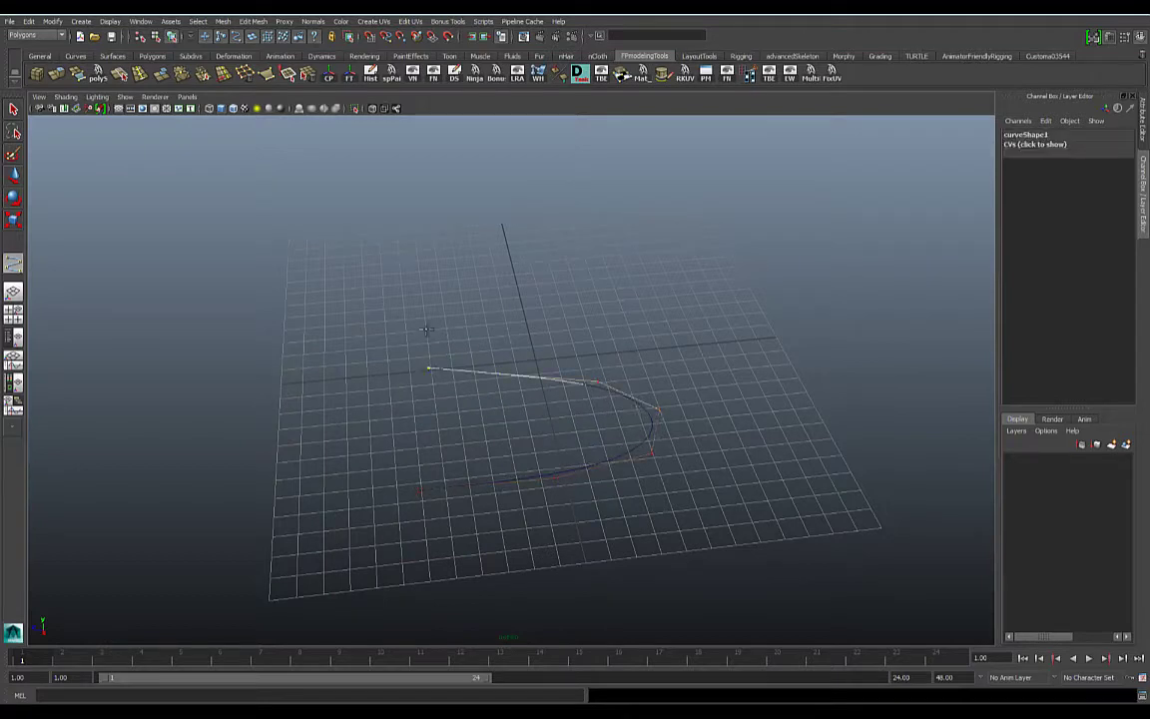
left_click(403, 321)
left_click(430, 283)
left_click(493, 264)
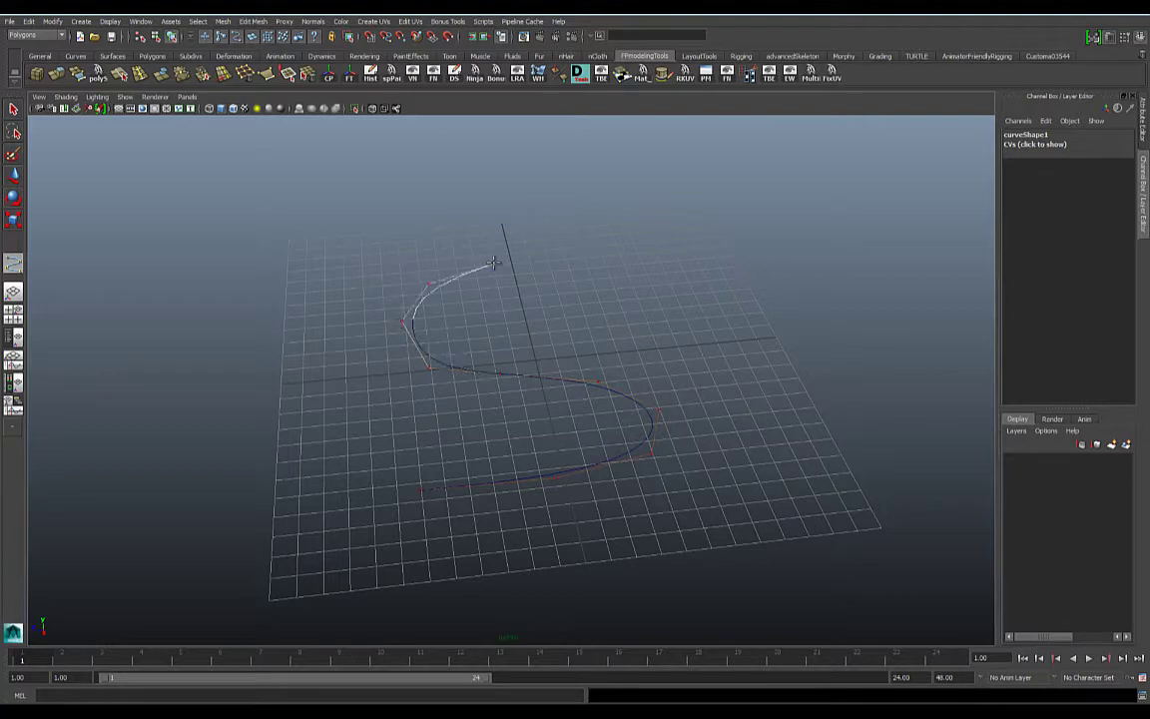
left_click(607, 259)
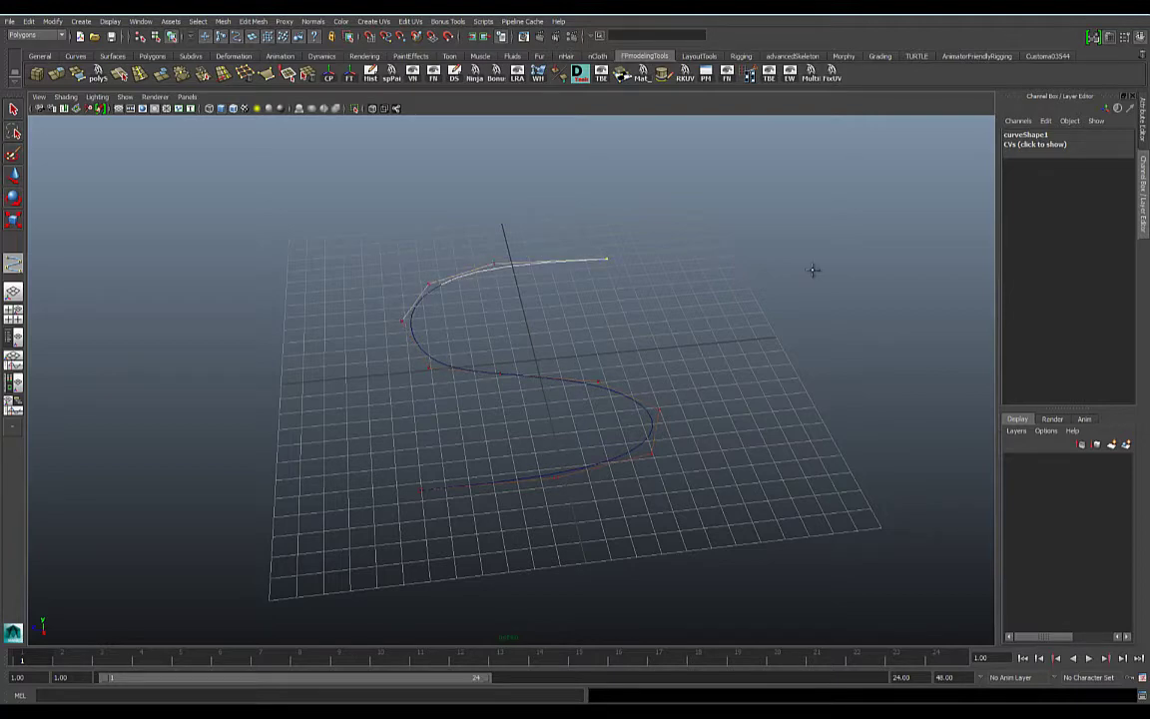
key("Return")
key("e")
Create a short polygon cylinder on the grid beside the S-shaped curve
left_click_drag(634, 385, 680, 405, "alt")
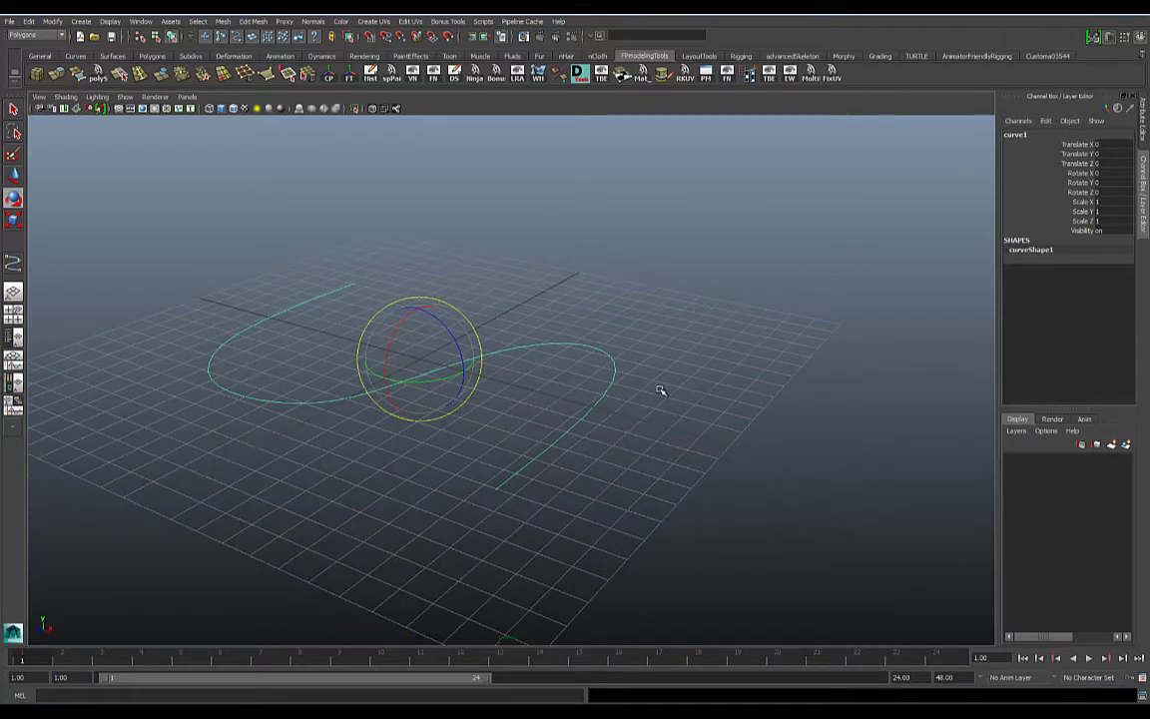
key("space")
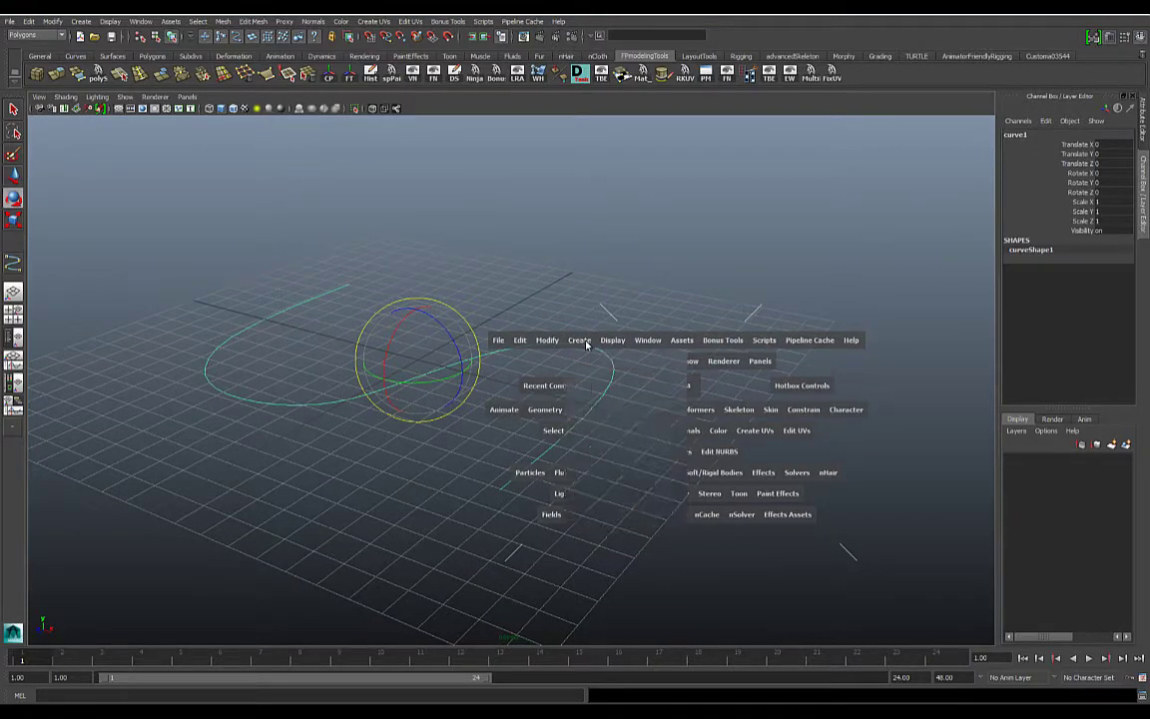
left_click(581, 341)
mouse_move(619, 371)
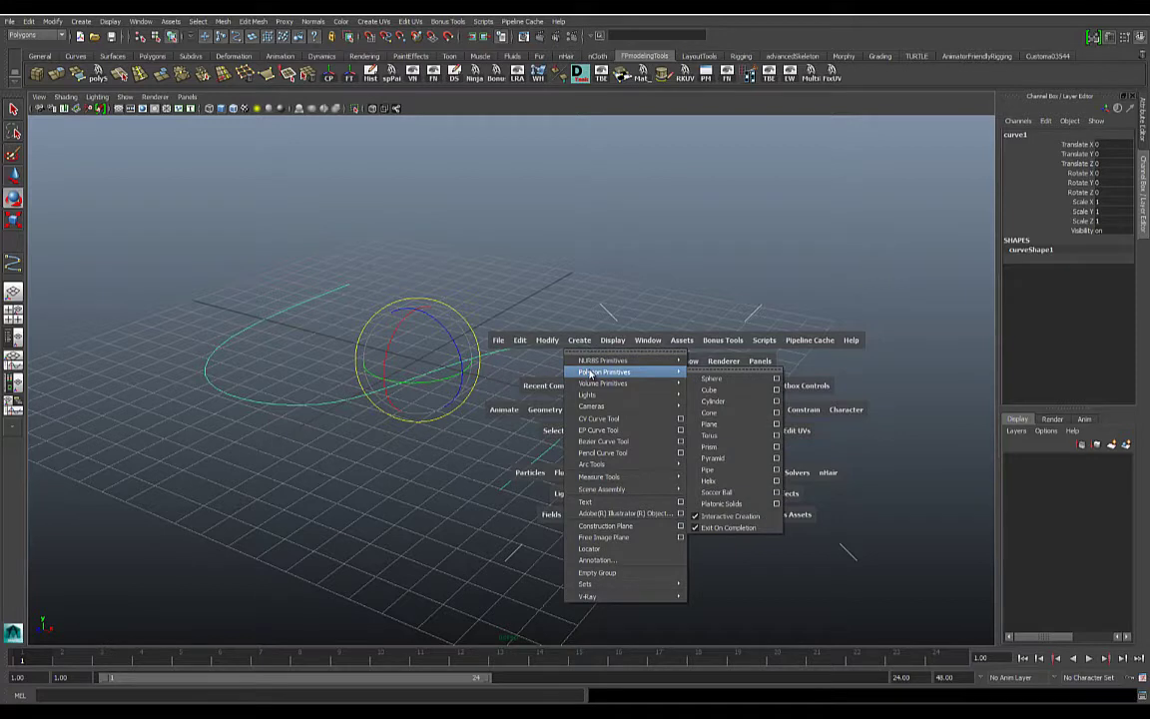
left_click(719, 400)
left_click_drag(696, 396, 551, 504)
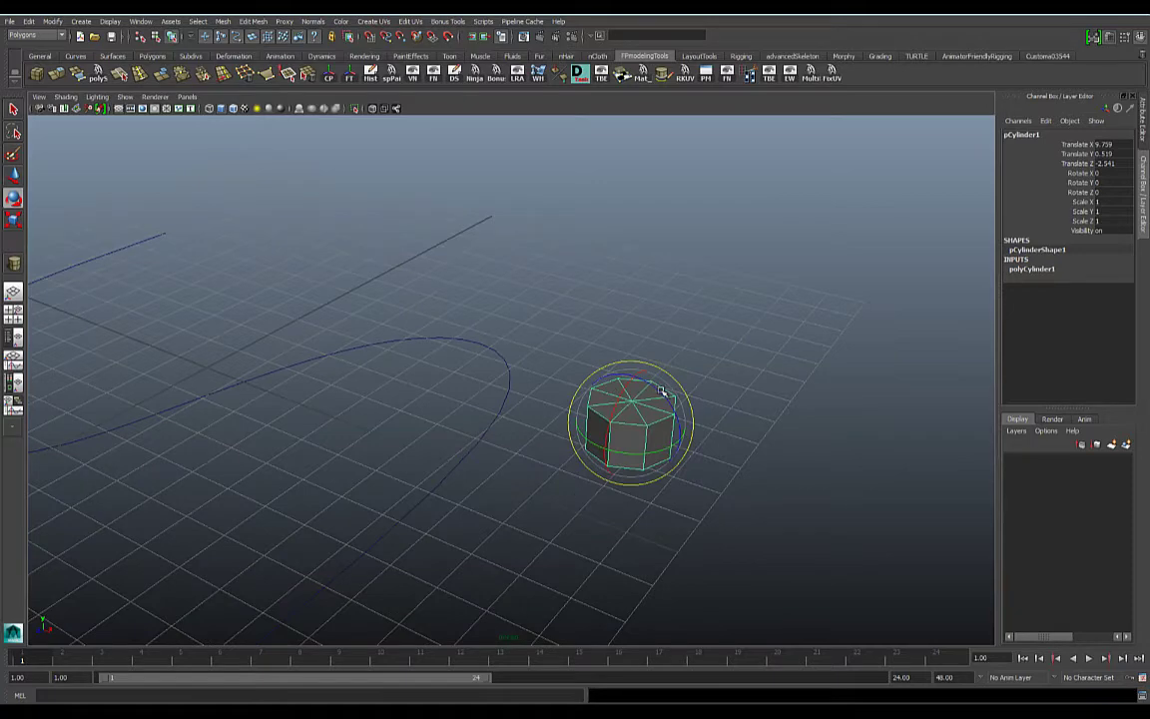
Delete the cylinder's top and side faces so only the flat bottom cap is kept, and reselect it as an object
key("q")
mouse_move(673, 397)
left_mouse_down("alt")
mouse_move(634, 401)
mouse_move(678, 413)
mouse_move(640, 407)
mouse_move(655, 401)
left_mouse_up("alt")
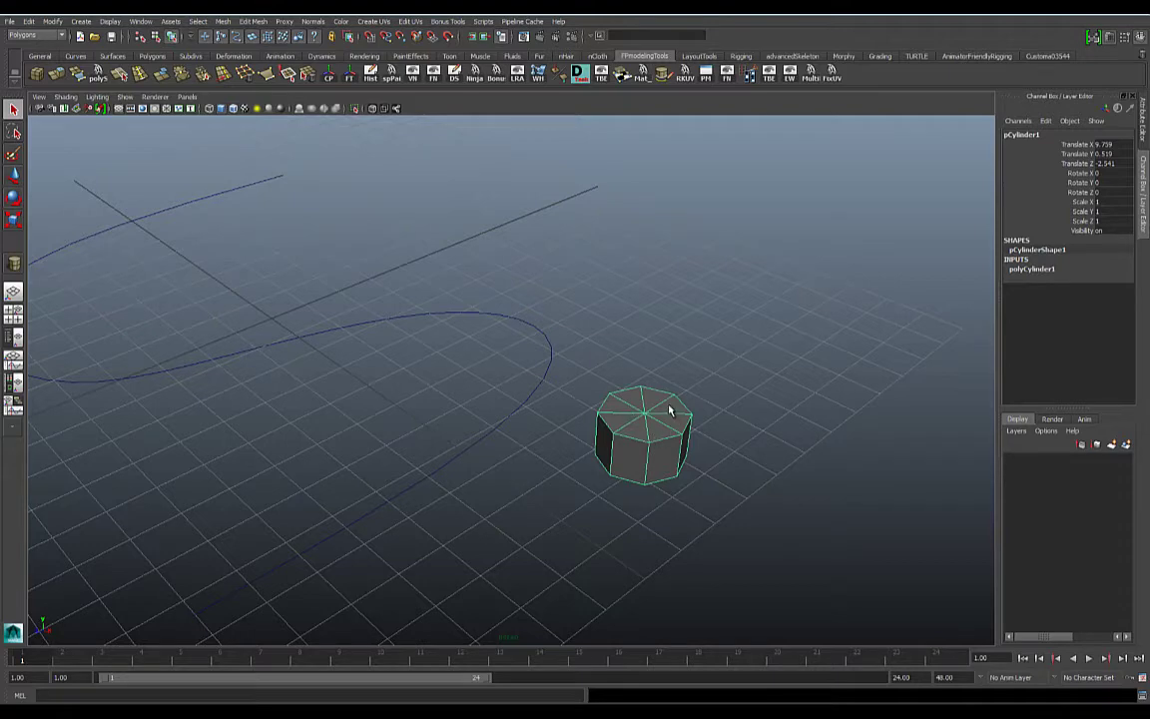
left_click_drag(687, 448, 621, 436, "alt")
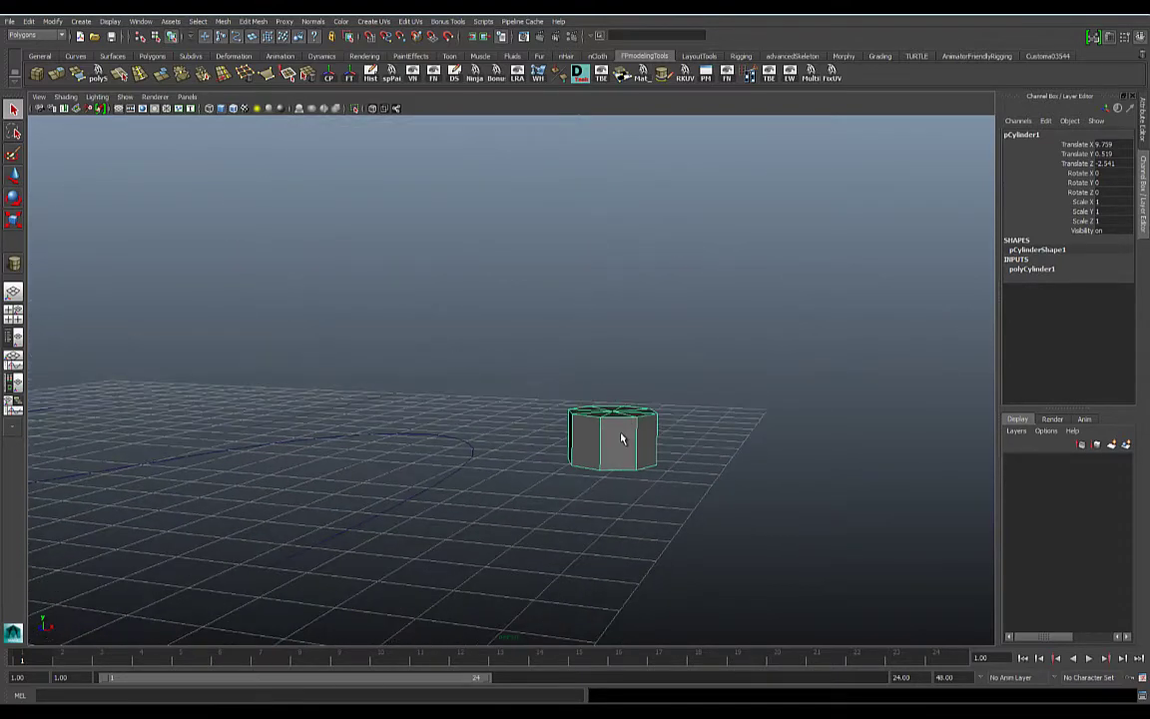
right_click_drag(621, 437, 619, 463)
left_click_drag(561, 381, 671, 440)
key("Delete")
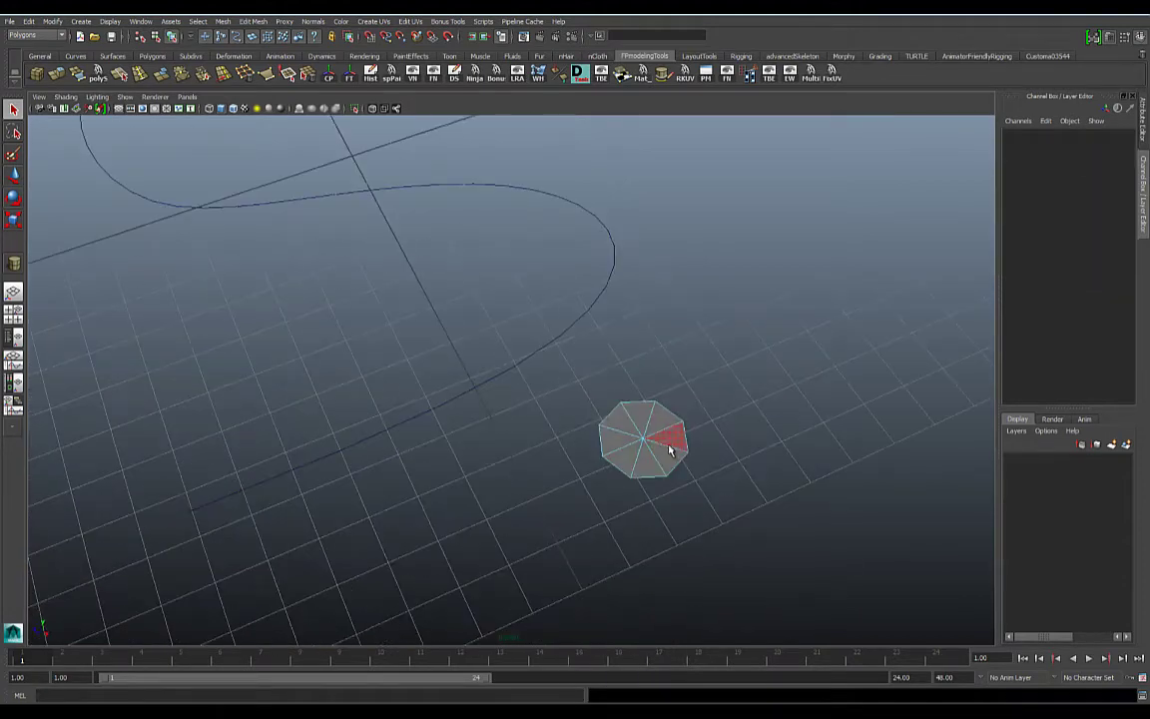
left_click(670, 440)
right_click_drag(664, 445, 699, 428)
left_click(668, 440)
Center the pivot of the remaining disc
left_click_drag(666, 427, 444, 251, "alt")
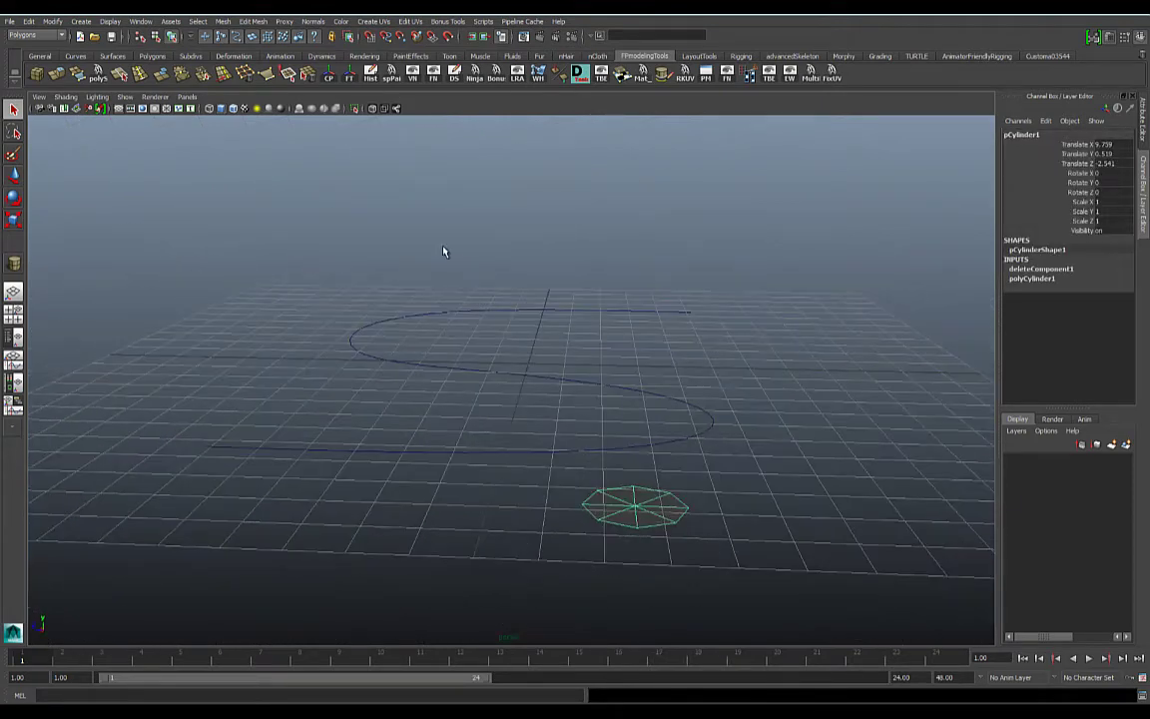
left_click(52, 21)
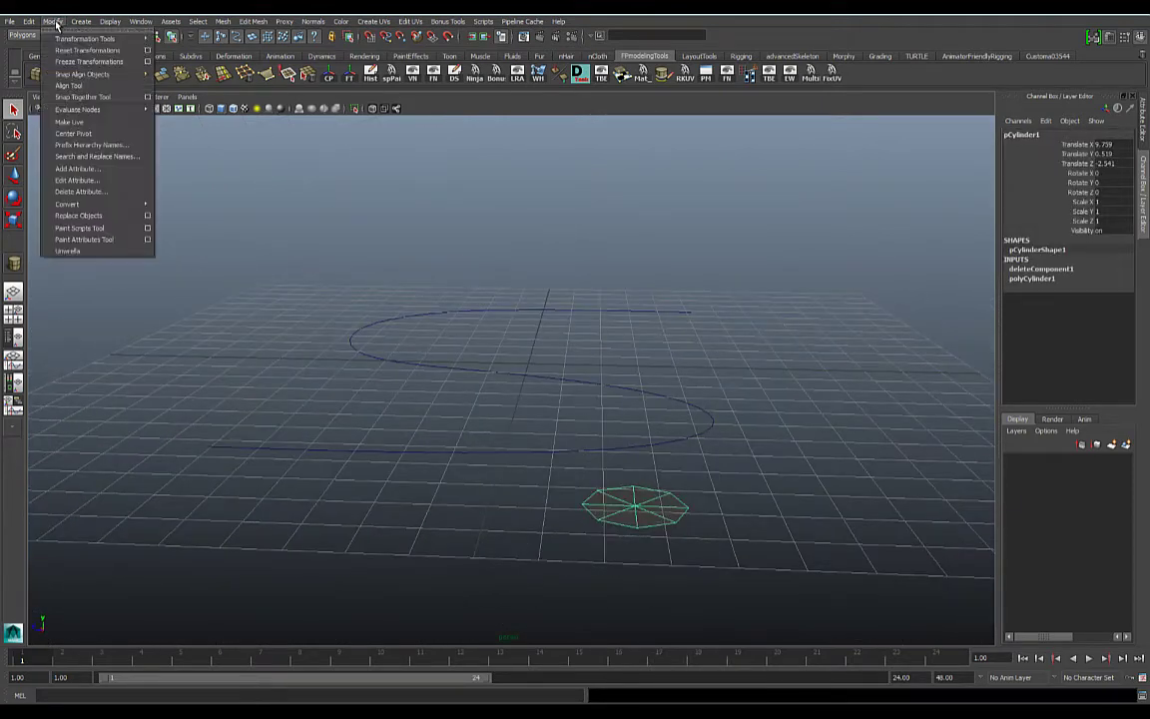
left_click(78, 134)
Move the disc to the near end of the S-shaped curve using curve snapping
left_click_drag(621, 487, 577, 467, "alt")
key("w")
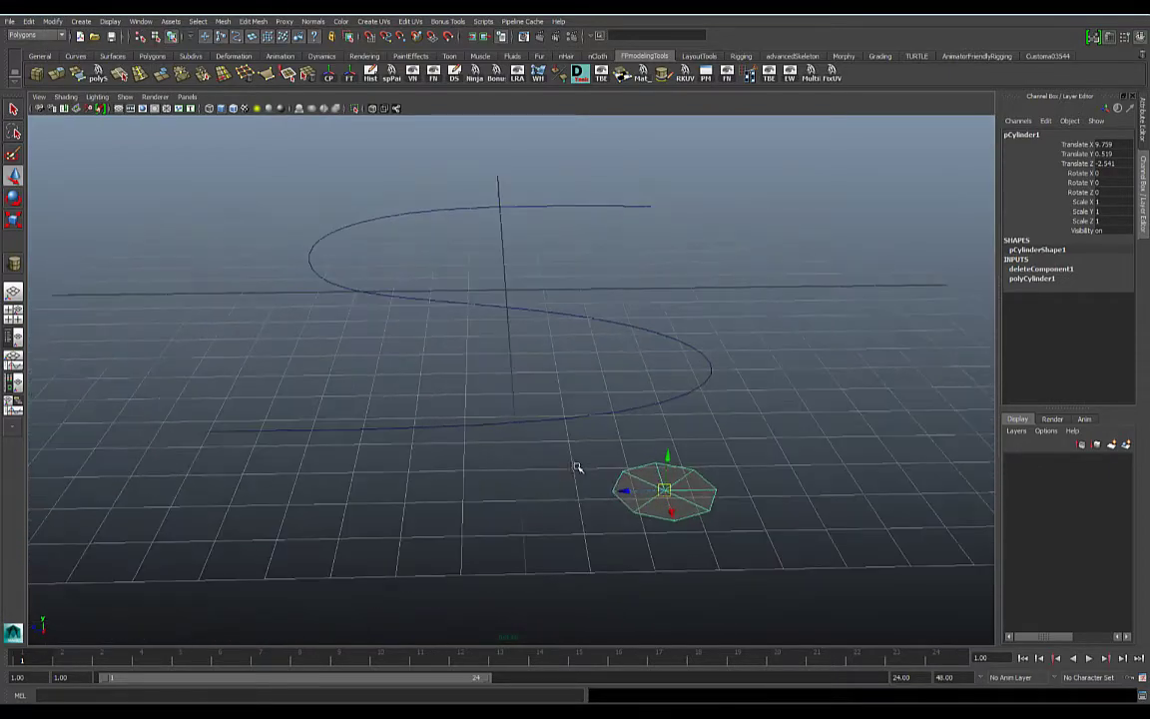
left_click_drag(362, 453, 563, 498, "alt")
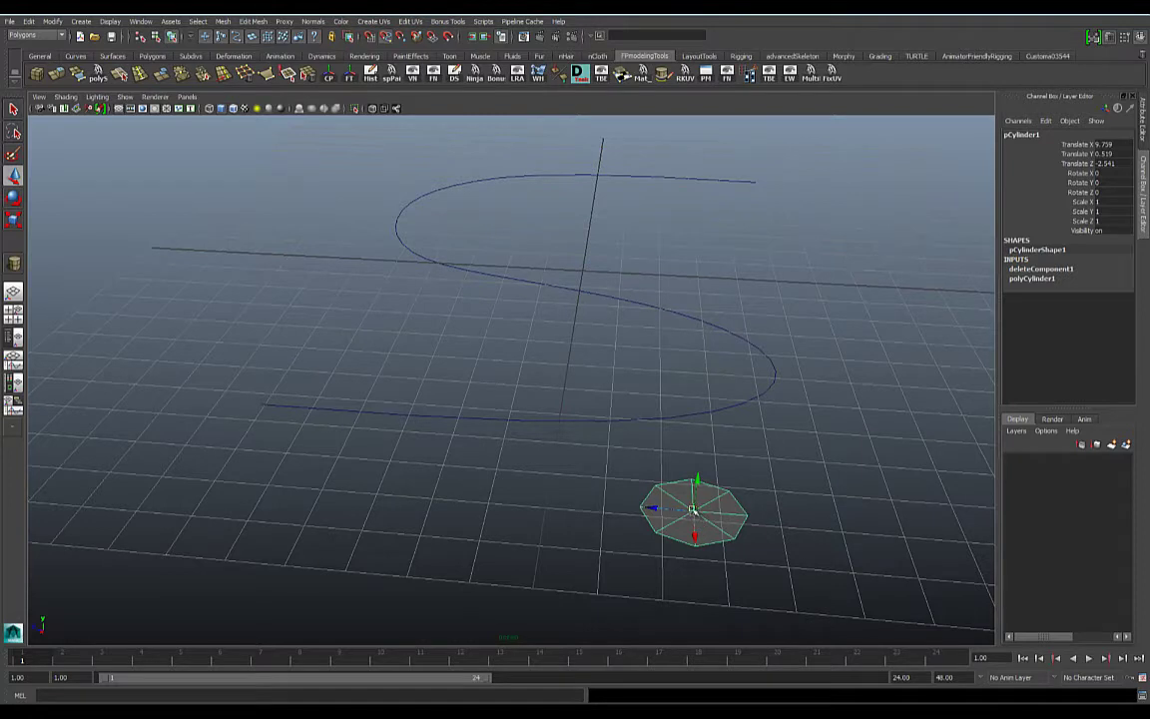
left_click_drag(693, 510, 419, 410)
right_click_drag(416, 439, 593, 446, "alt")
middle_click_drag(471, 463, 539, 452, "alt")
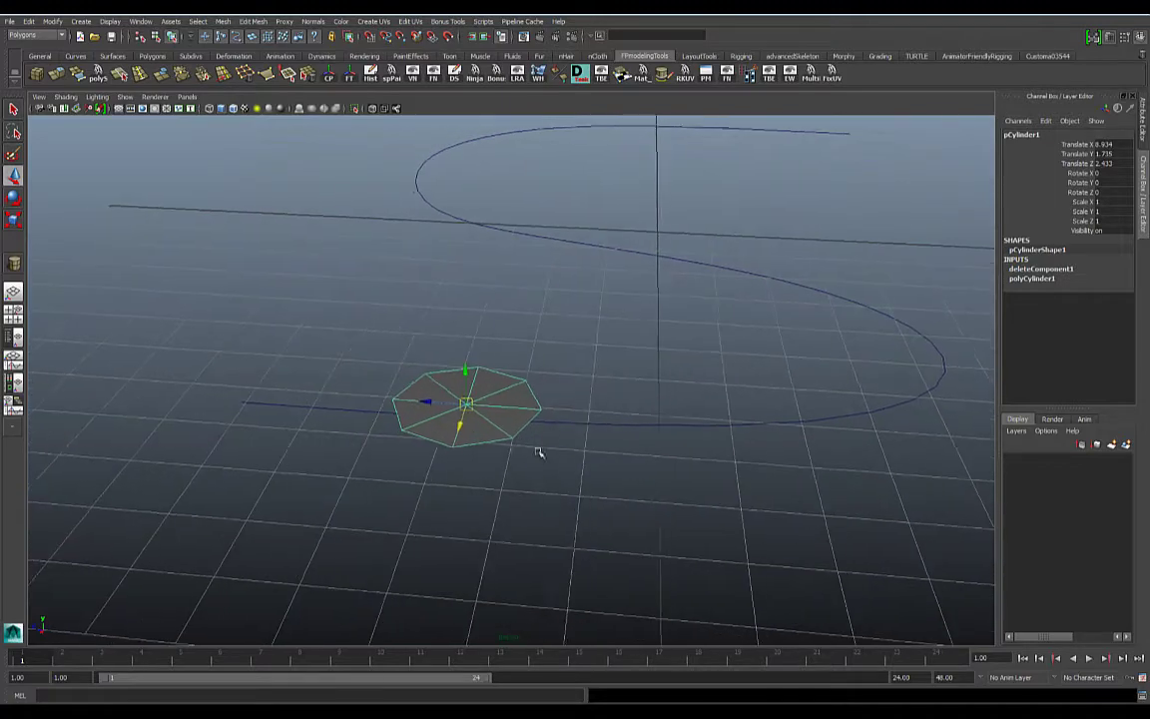
right_click_drag(539, 452, 721, 473, "alt")
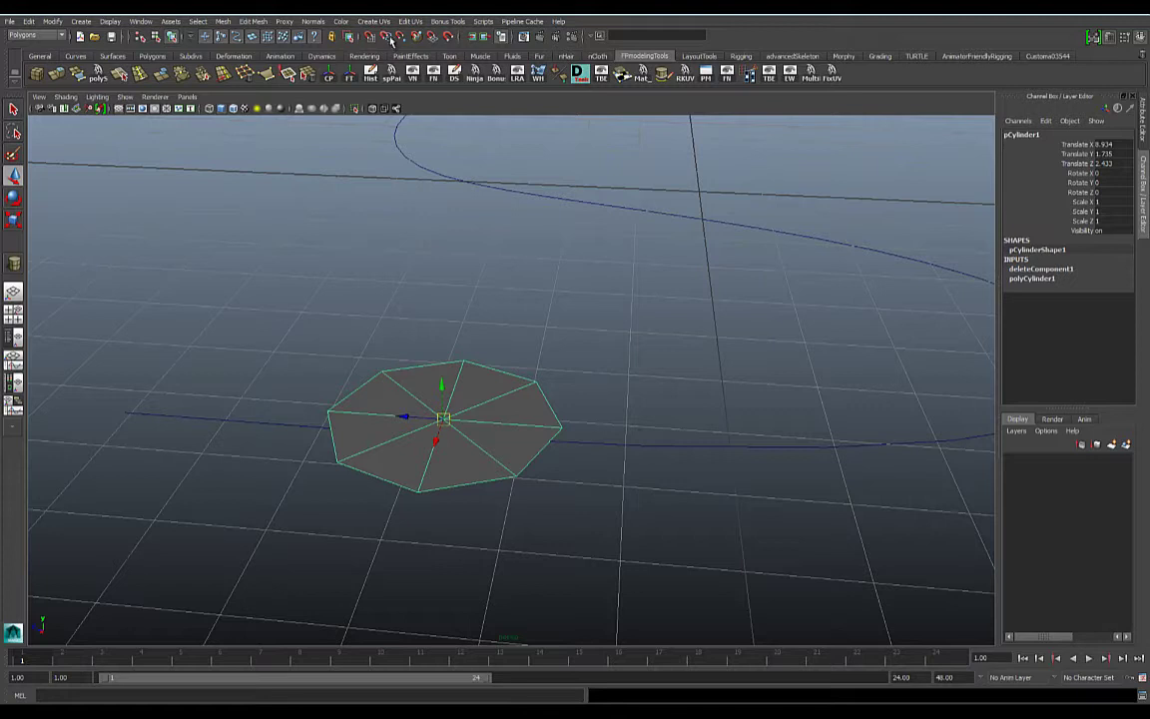
left_click(387, 37)
left_click_drag(439, 419, 365, 529)
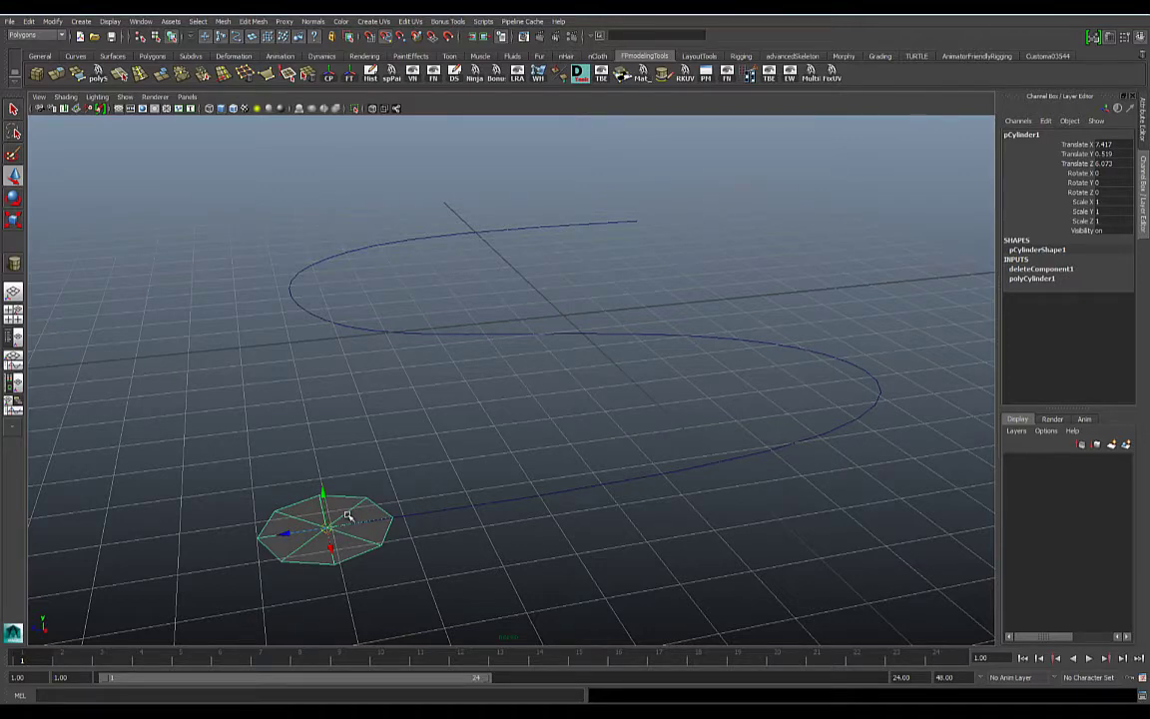
Try to rotate the disc upright about its X axis at the curve's end
left_click_drag(397, 482, 362, 475, "alt")
middle_click_drag(362, 475, 436, 444, "alt")
scroll(469, 464, "up", 2)
middle_click_drag(402, 493, 480, 458, "alt")
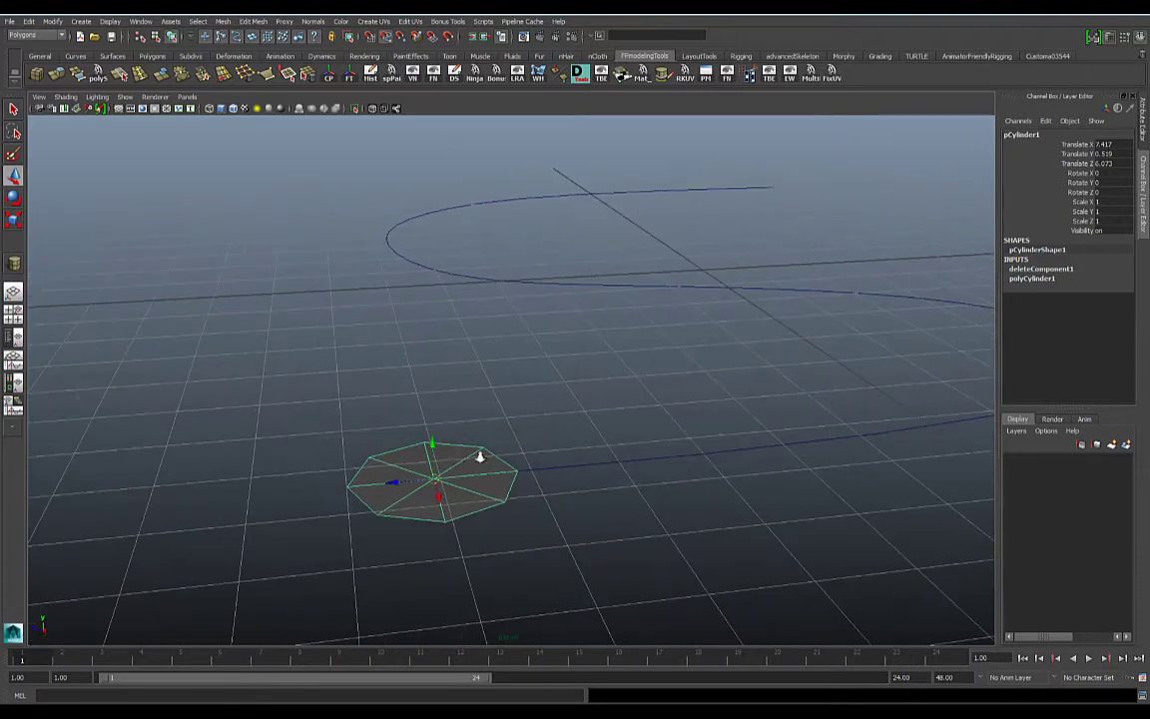
right_click_drag(480, 456, 518, 441, "alt")
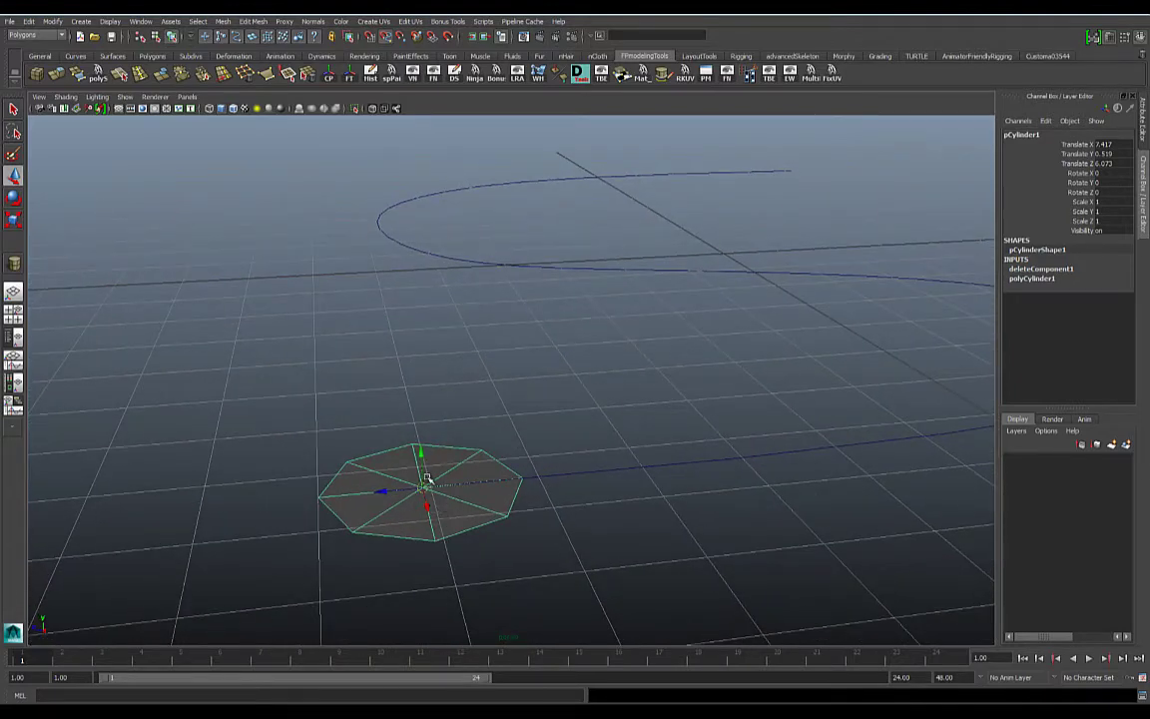
left_click_drag(457, 465, 483, 469, "alt")
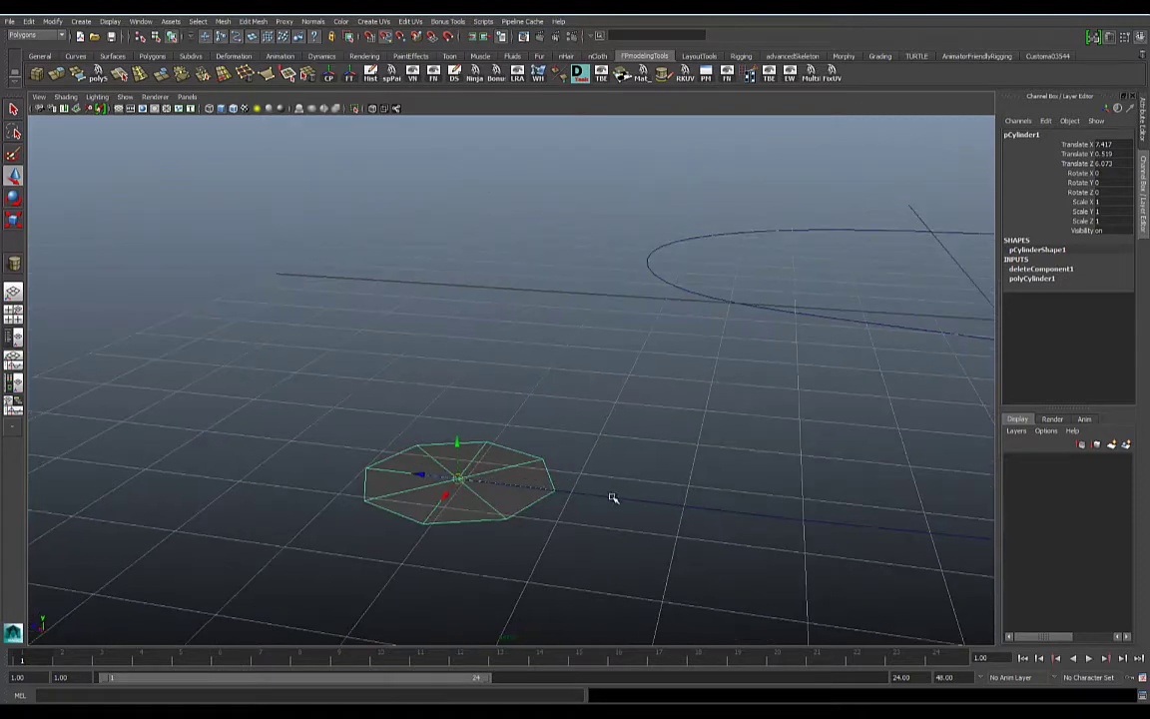
left_click_drag(612, 497, 461, 529, "alt")
key("e")
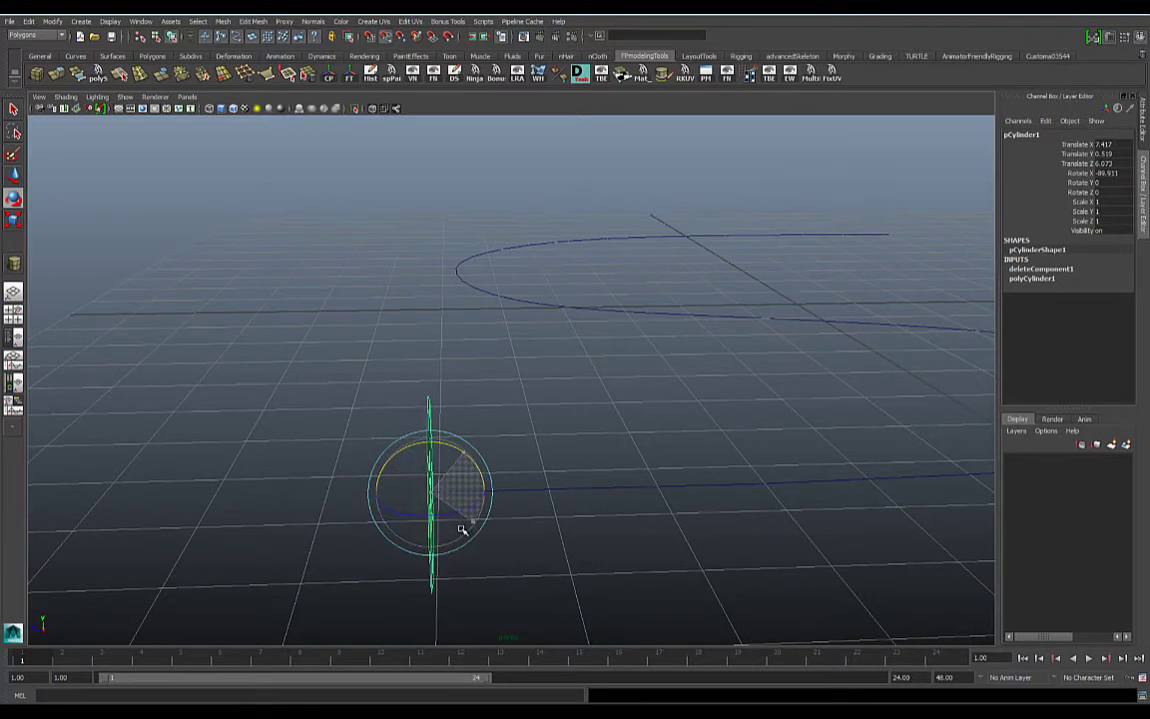
key("ctrl+z")
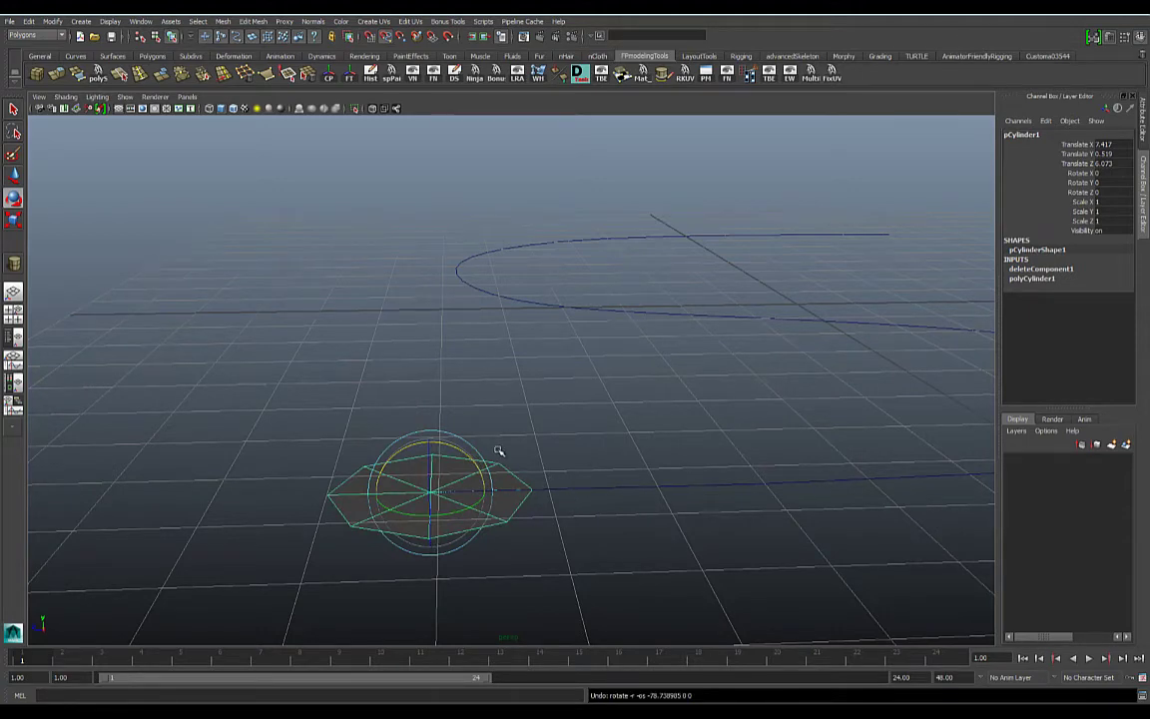
Rotate the disc -90 degrees about X so that it stands perpendicular to the curve's end
left_click_drag(472, 459, 506, 440, "alt")
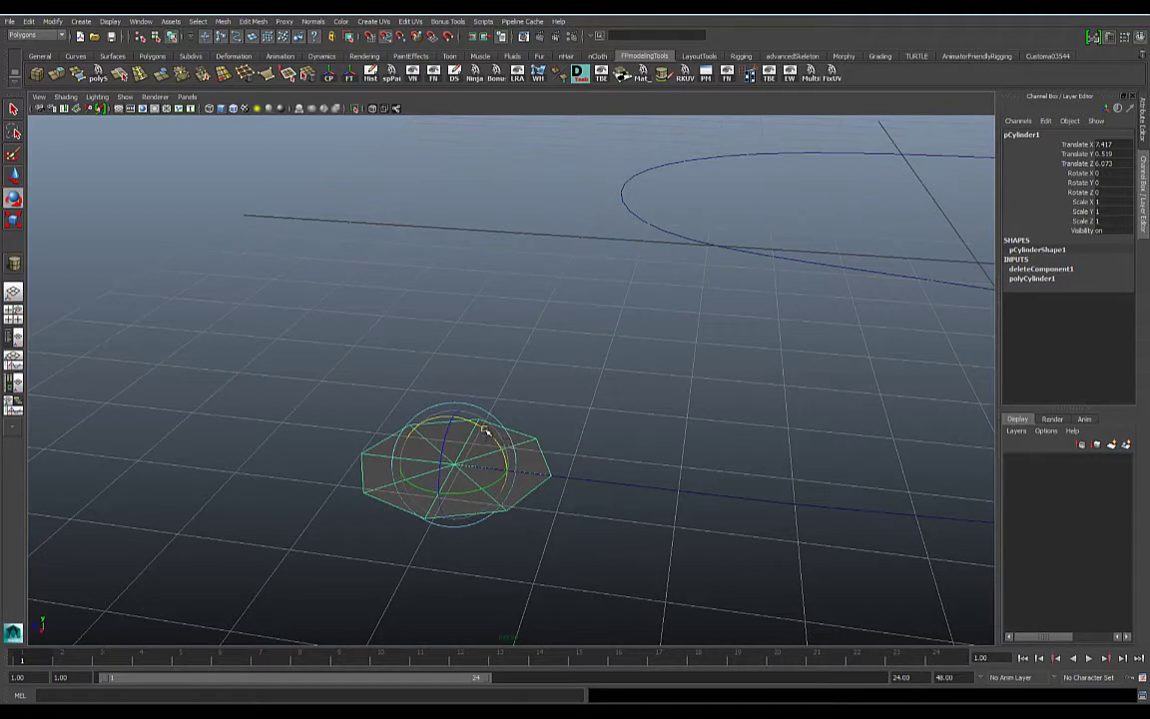
left_click_drag(483, 432, 485, 495)
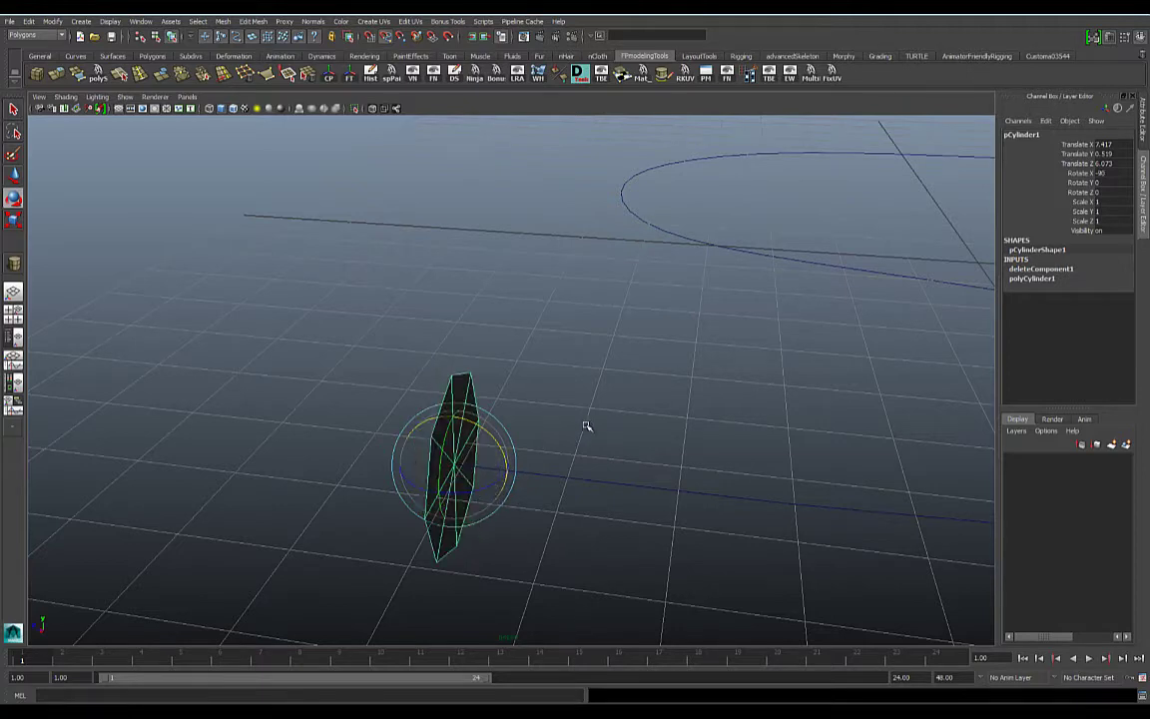
left_click_drag(585, 426, 480, 395, "alt")
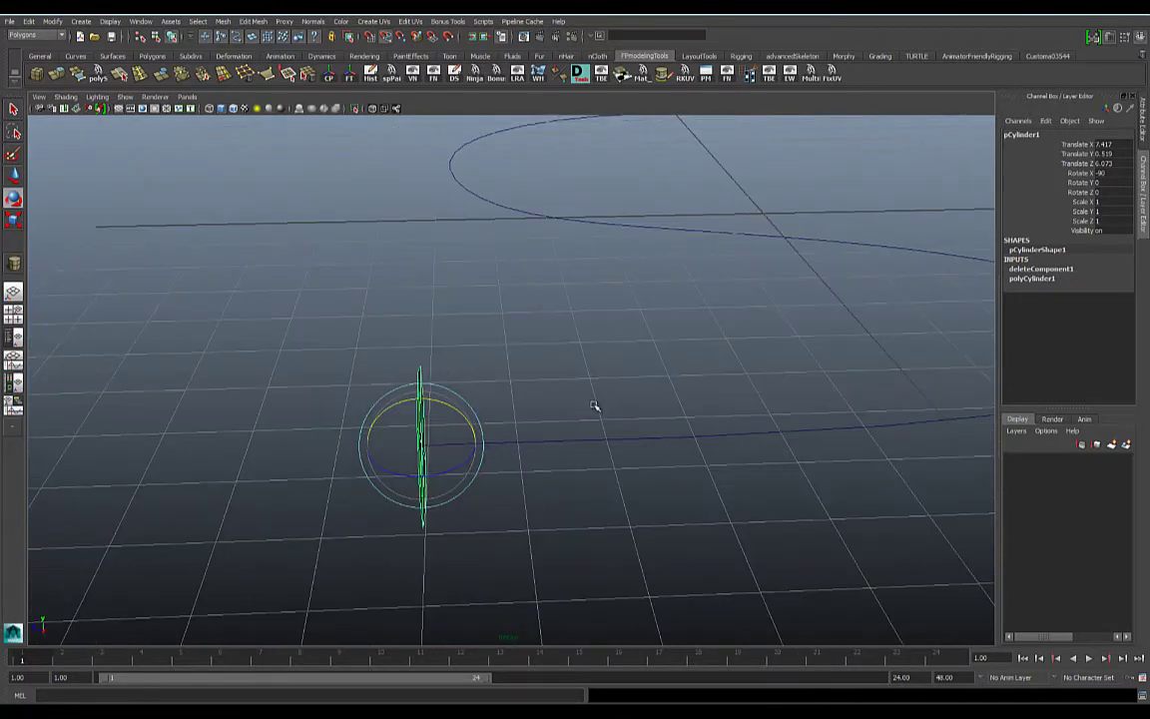
Add the curve to the selection and extrude the disc's faces along it to form an S-shaped tube
left_click_drag(596, 403, 564, 420, "alt")
left_click_drag(611, 377, 675, 377, "alt")
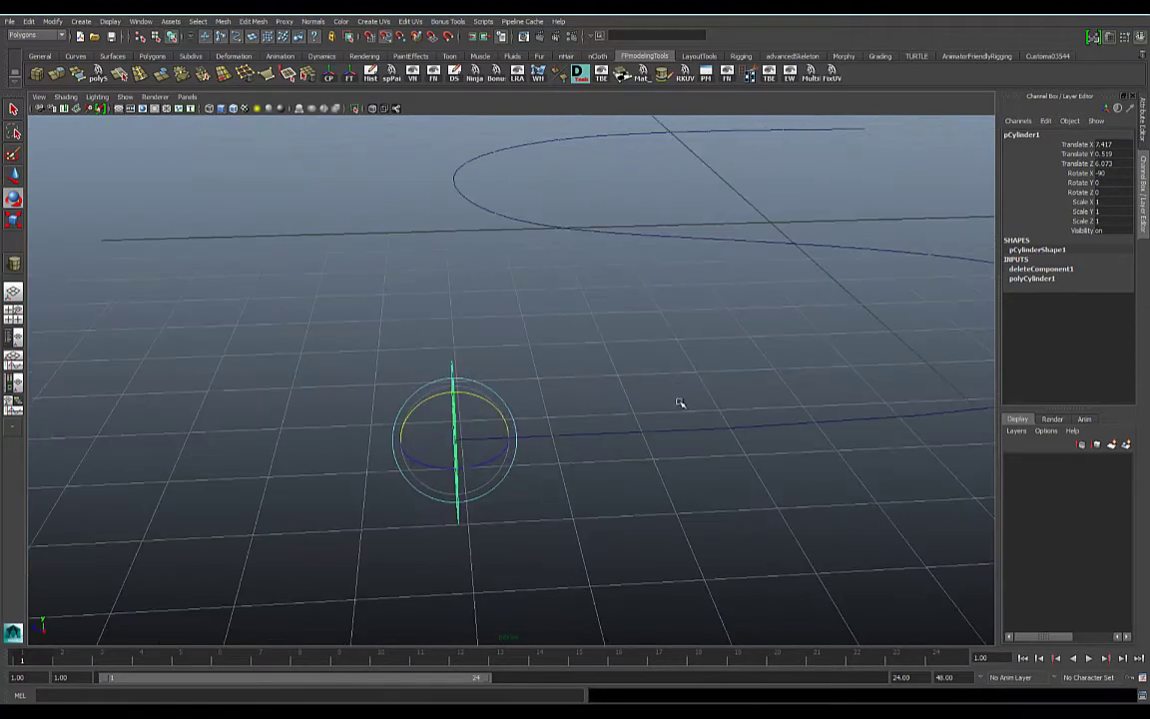
left_click(663, 427)
left_click_drag(653, 443, 430, 370, "alt")
left_click(256, 21)
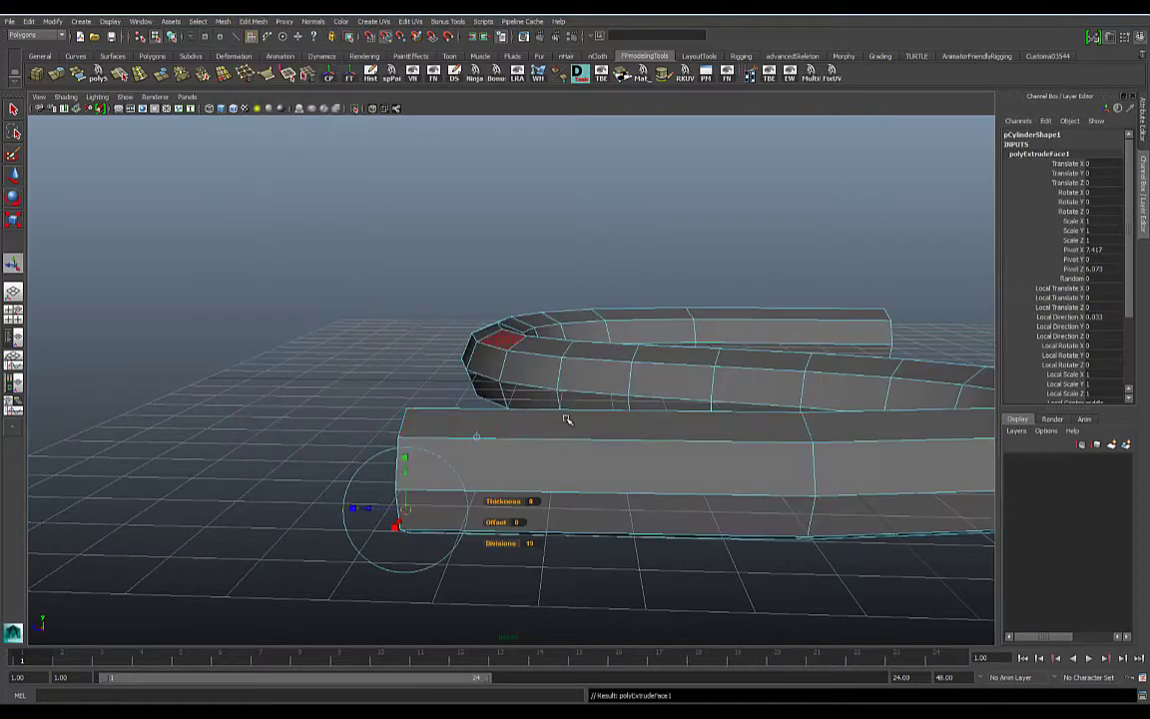
Increase the extrusion's divisions to 50 for a smoother tube
left_click_drag(563, 415, 445, 409, "alt")
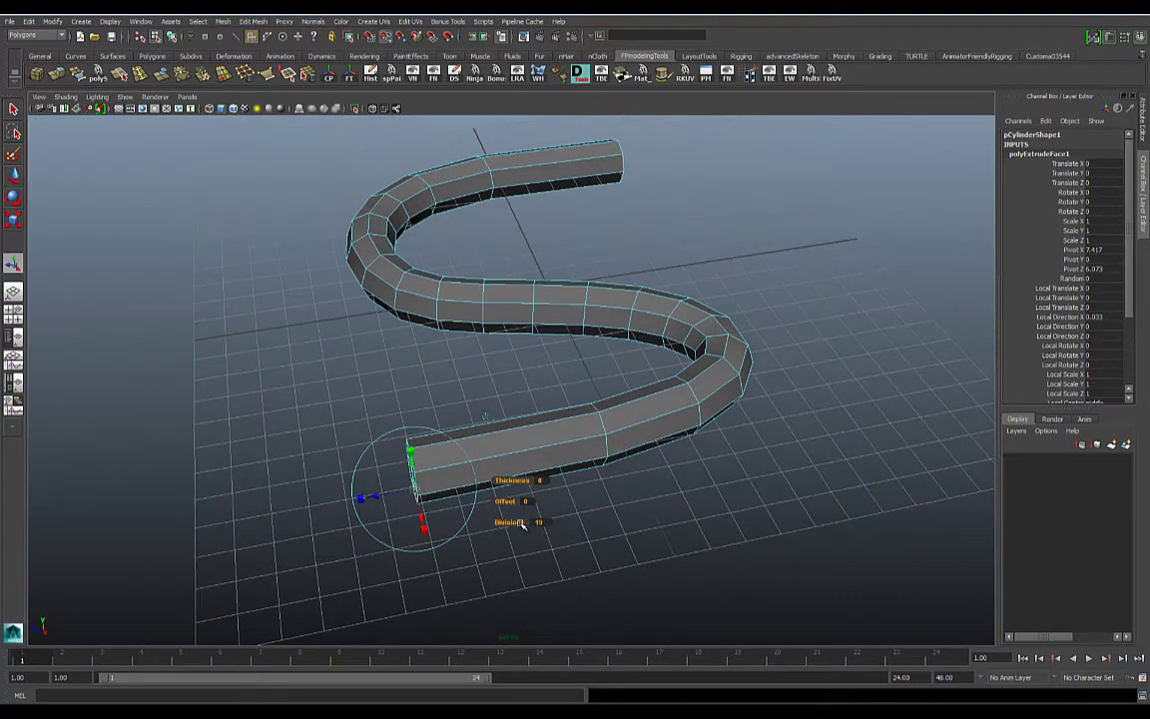
left_click_drag(526, 521, 581, 521)
left_click(547, 522)
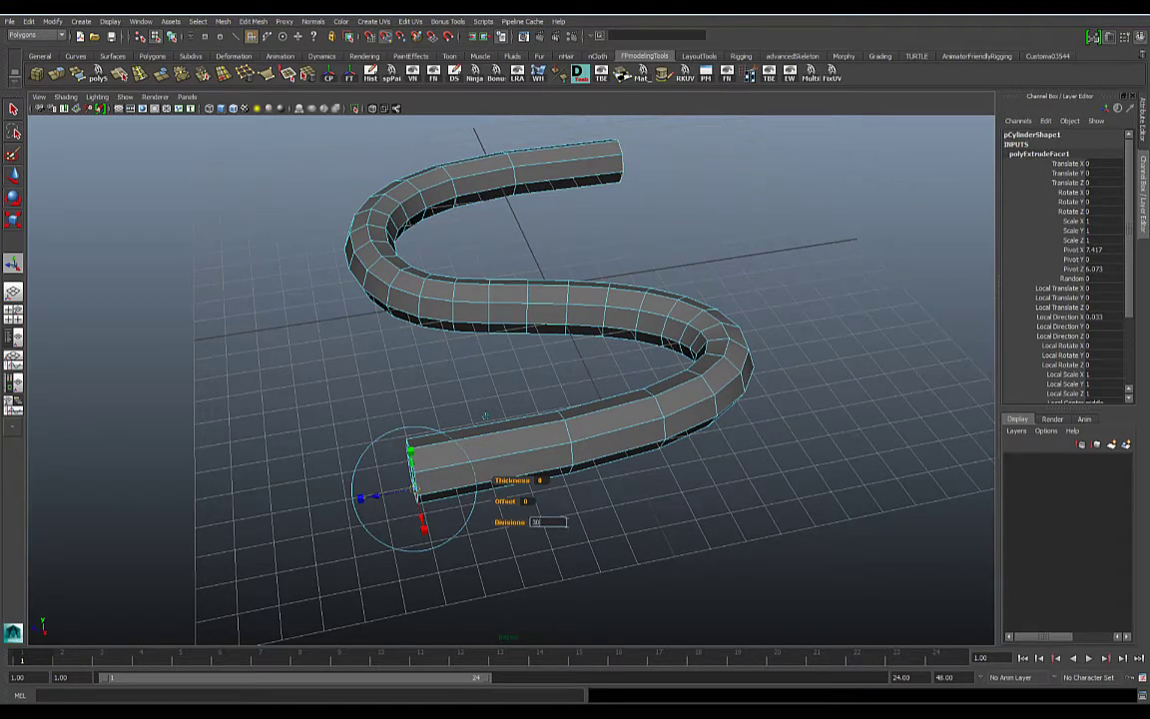
key("Return")
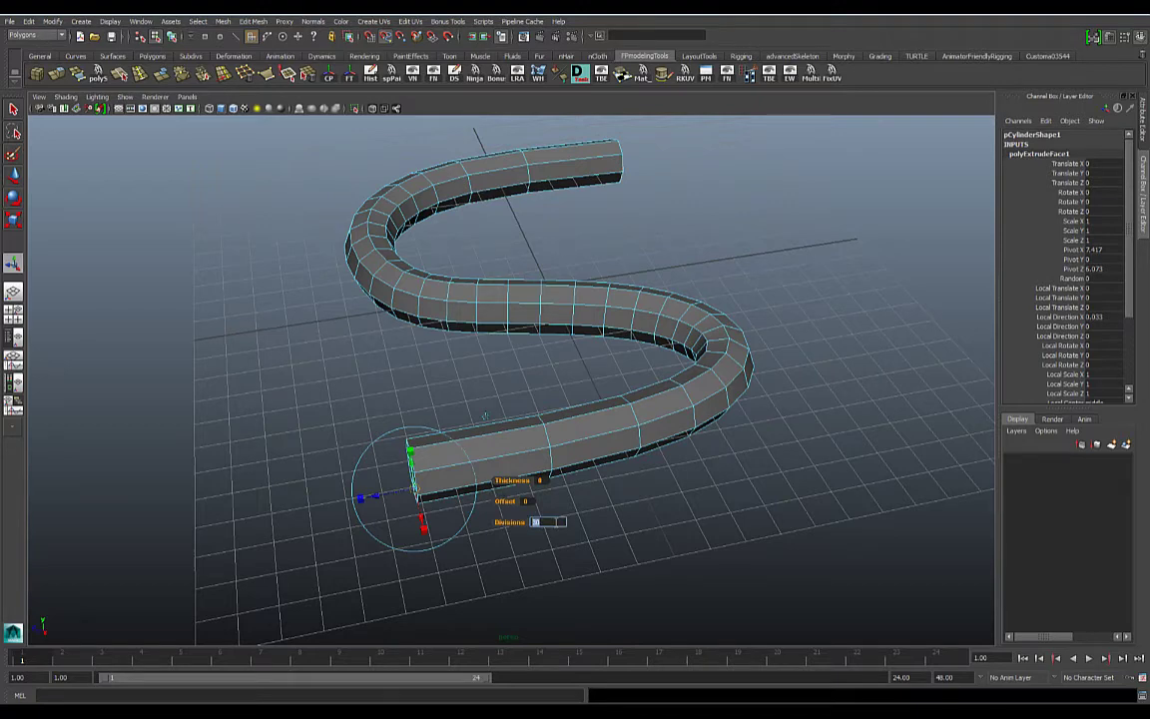
type("50")
key("Return")
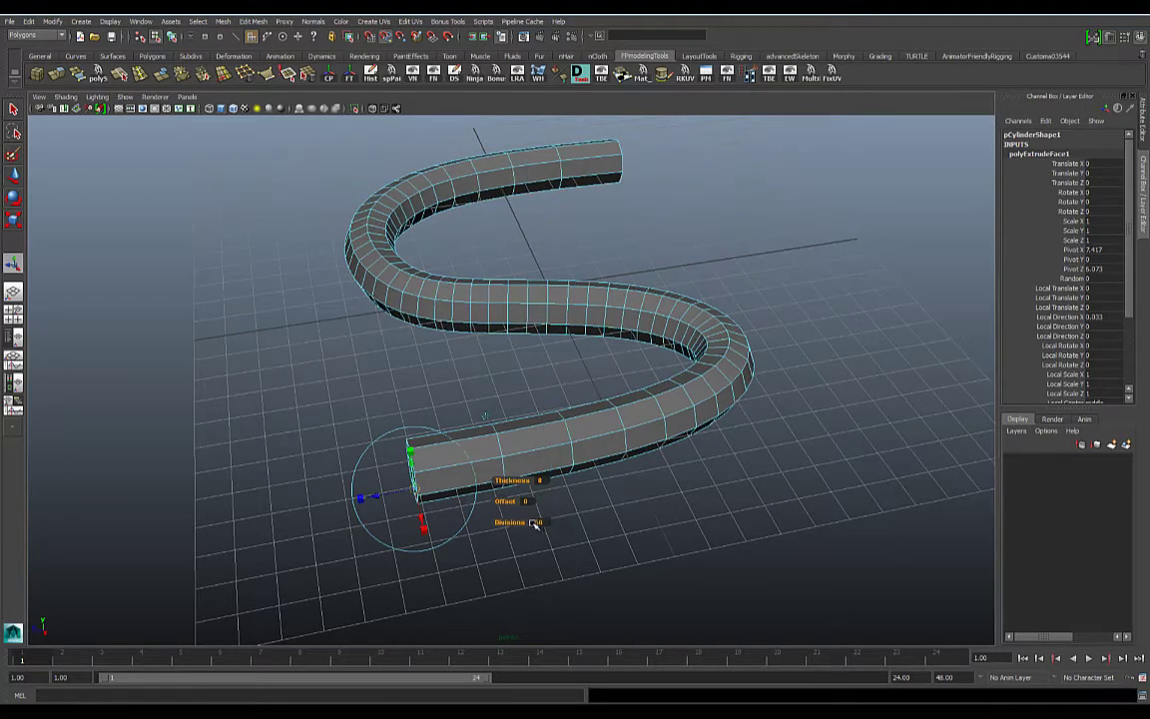
Return the tube to object mode, soften all its edges, and reselect it after viewing the smooth shading
left_click_drag(527, 372, 627, 368, "alt")
right_click_drag(626, 367, 667, 350)
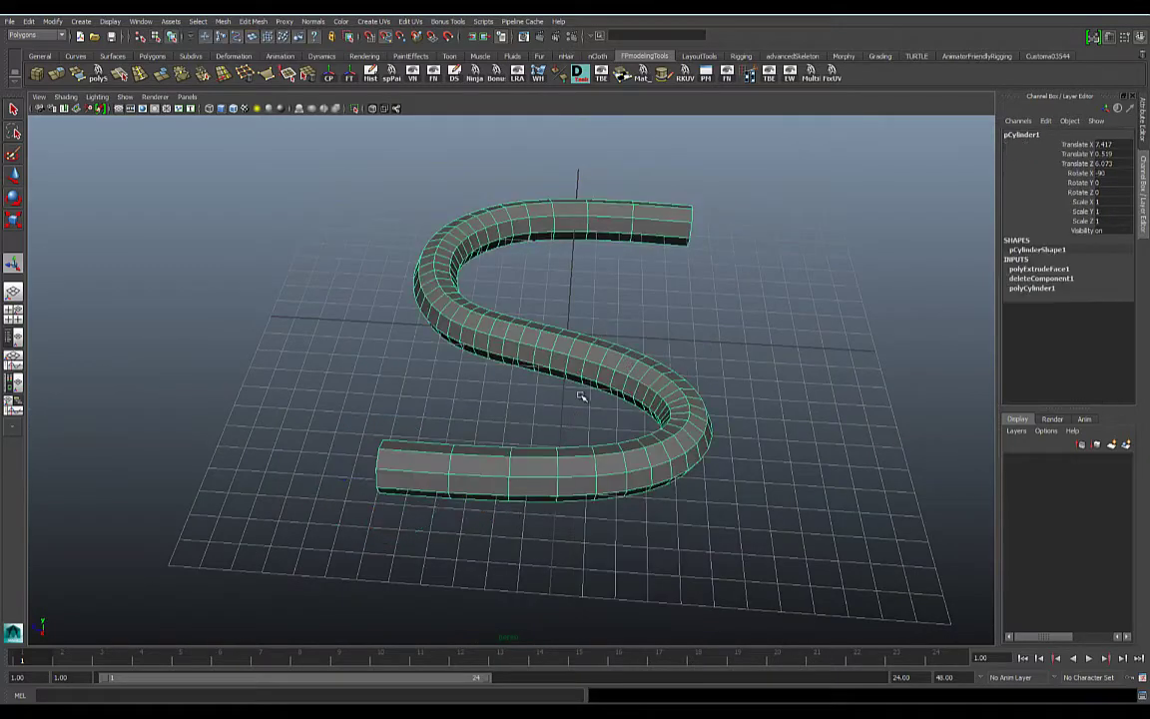
left_click_drag(583, 397, 599, 397, "alt")
left_click_drag(381, 262, 377, 247, "alt")
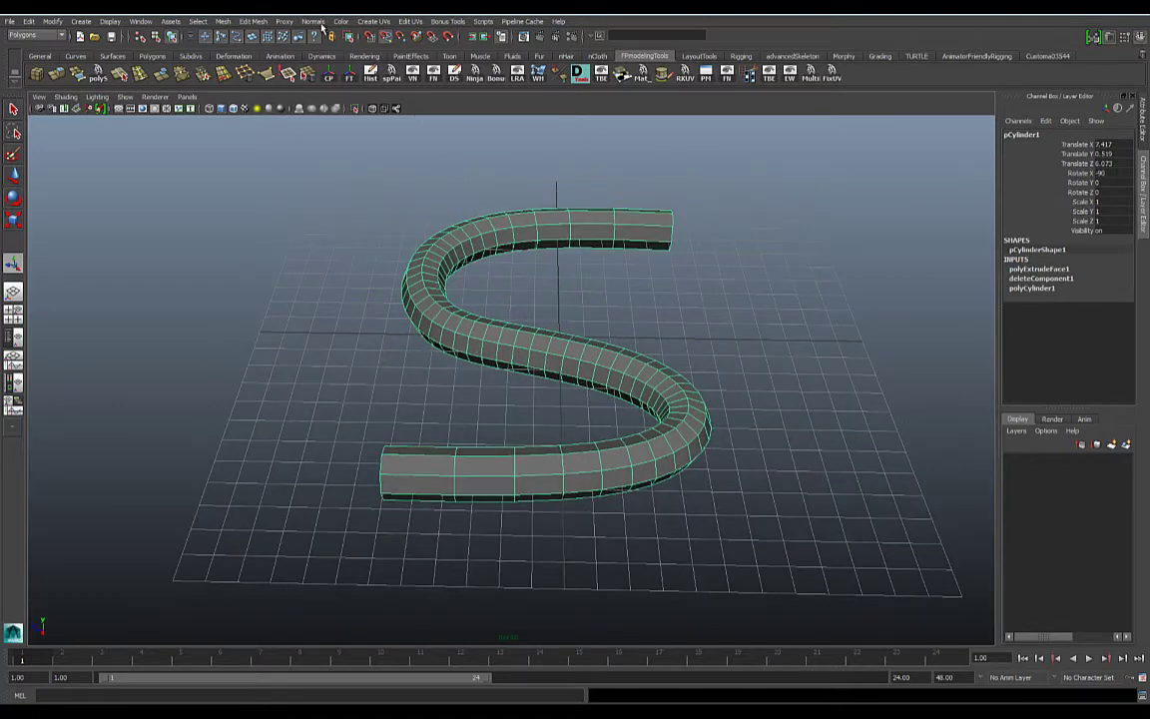
left_click(312, 21)
left_click(330, 133)
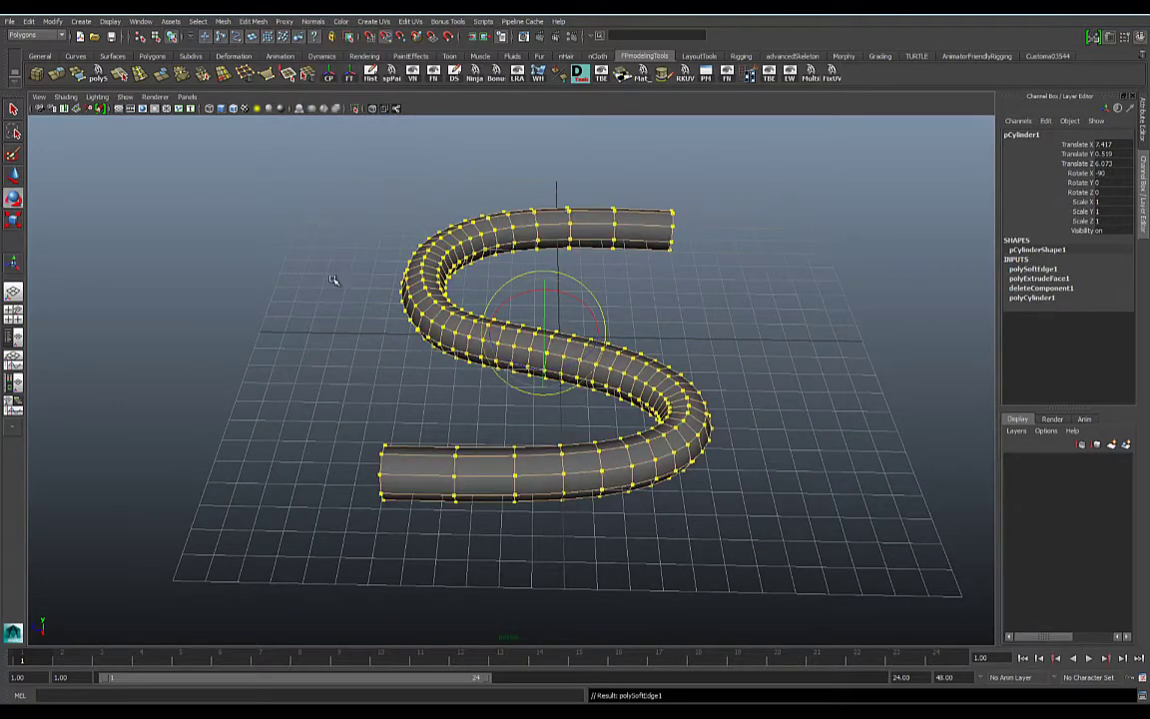
left_click(321, 280)
left_click_drag(389, 412, 434, 385, "alt")
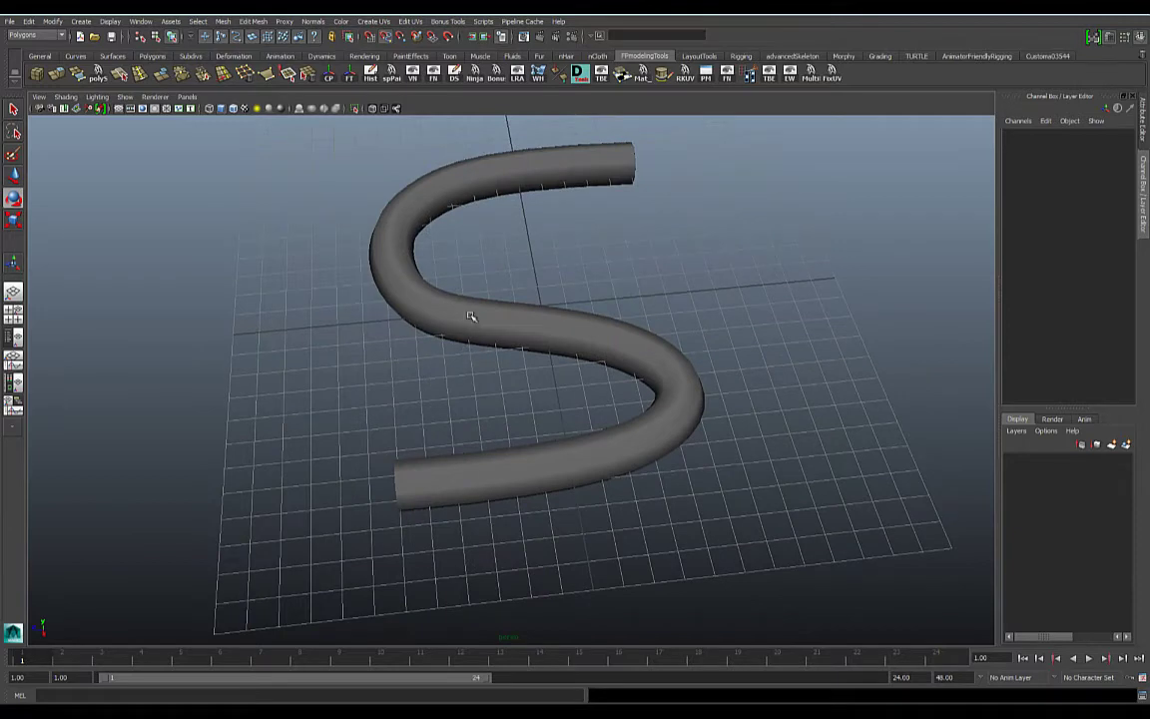
left_click(520, 319)
left_click_drag(520, 320, 471, 277, "alt")
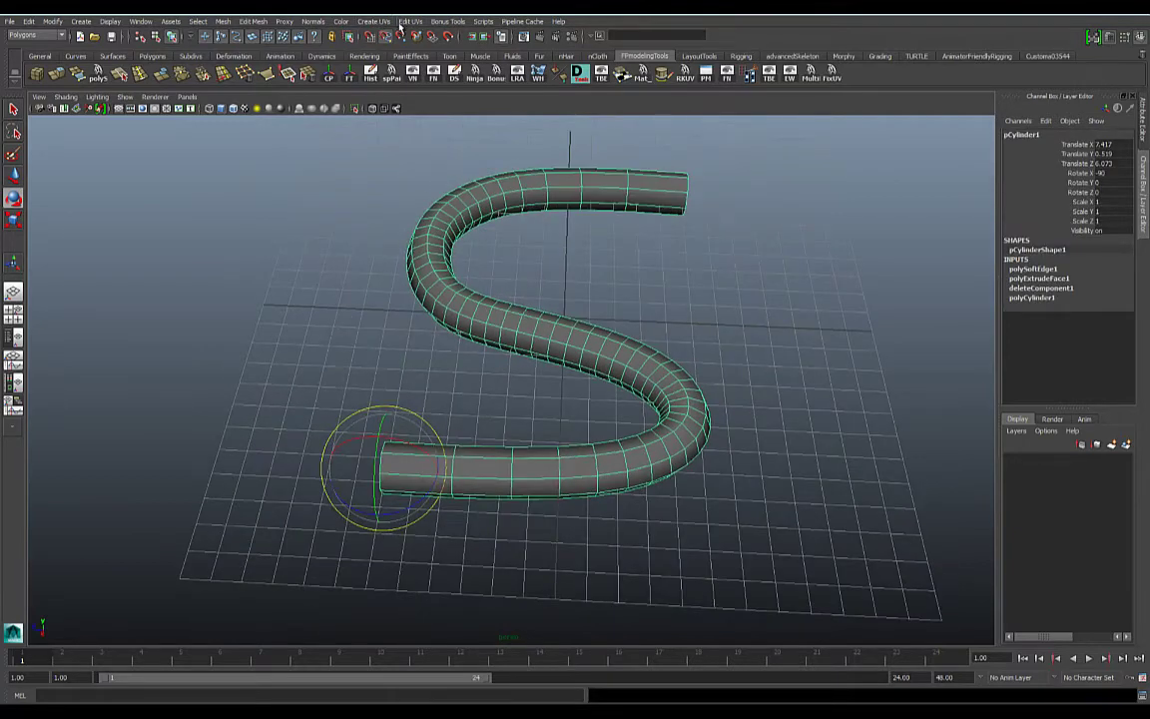
Open the UV Texture Editor in a separate window and move it clear of the tube
left_click(407, 22)
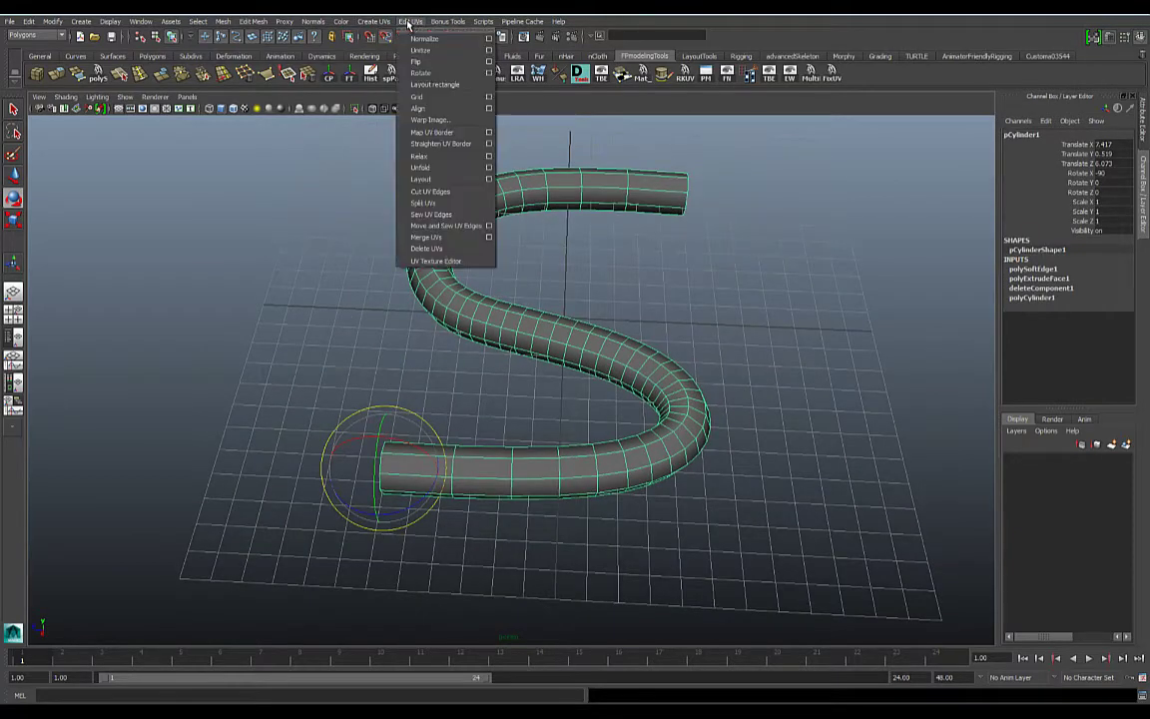
left_click(431, 262)
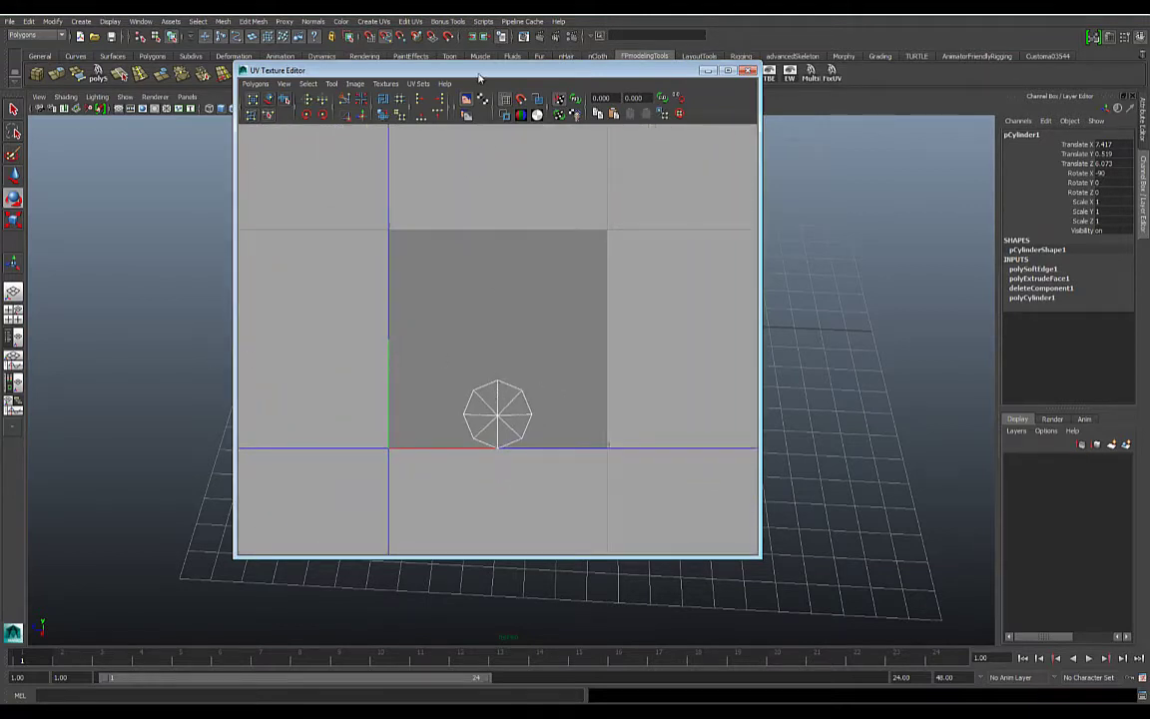
left_click_drag(479, 75, 795, 73)
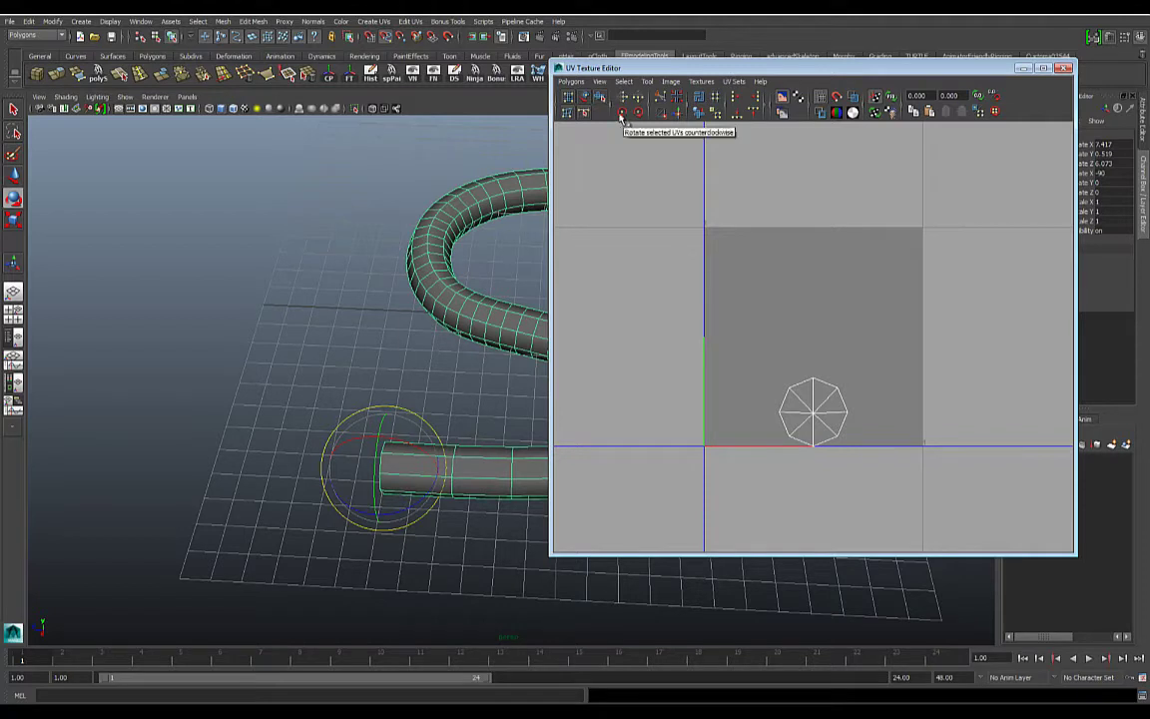
left_click_drag(746, 68, 913, 80)
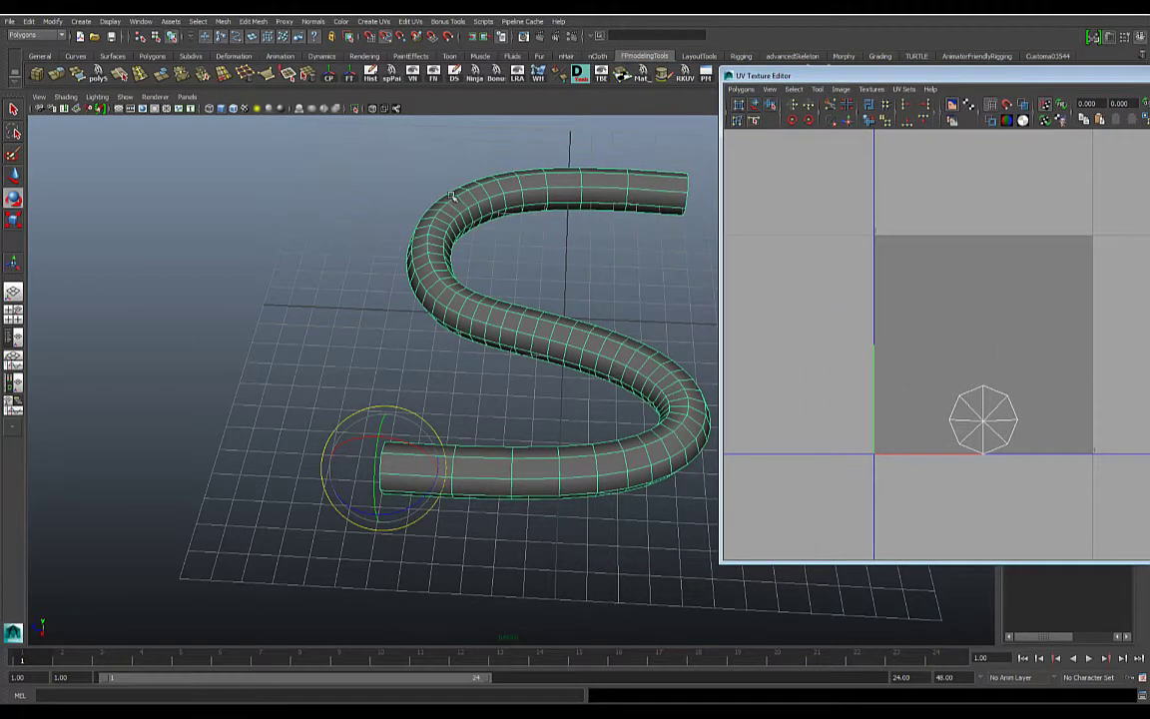
left_click_drag(783, 78, 1149, 78)
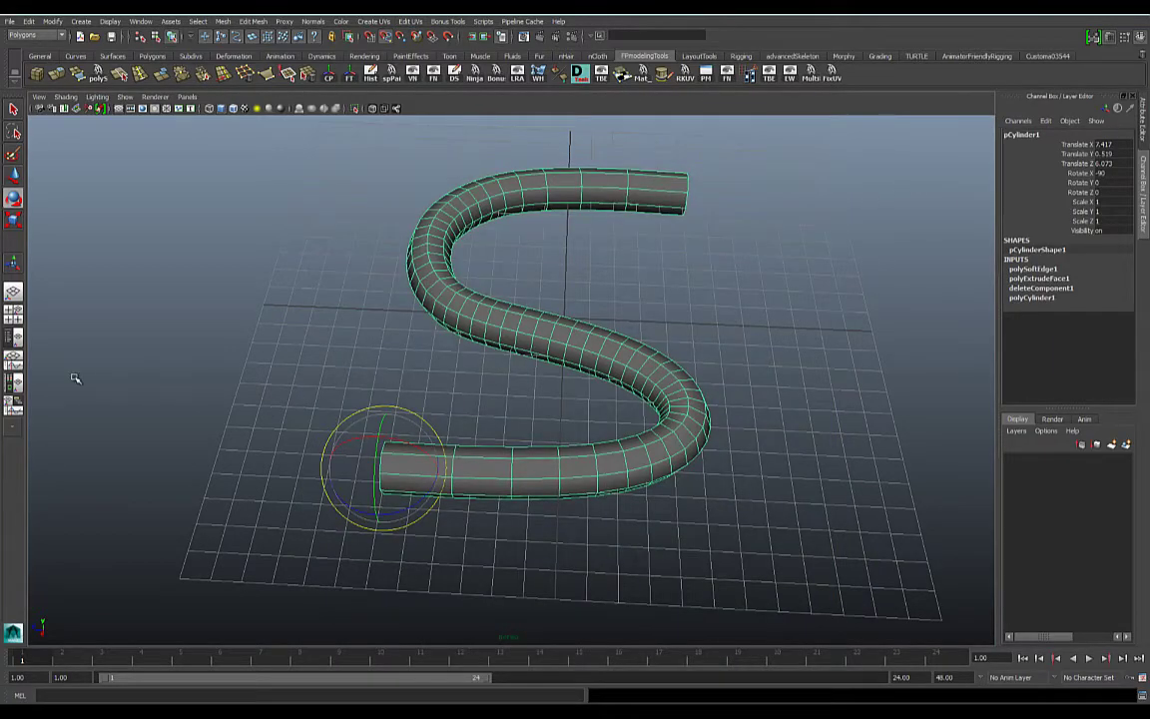
Split the workspace about evenly so the UV Texture Editor is docked beside the perspective view
middle_click_drag(287, 360, 40, 376, "alt")
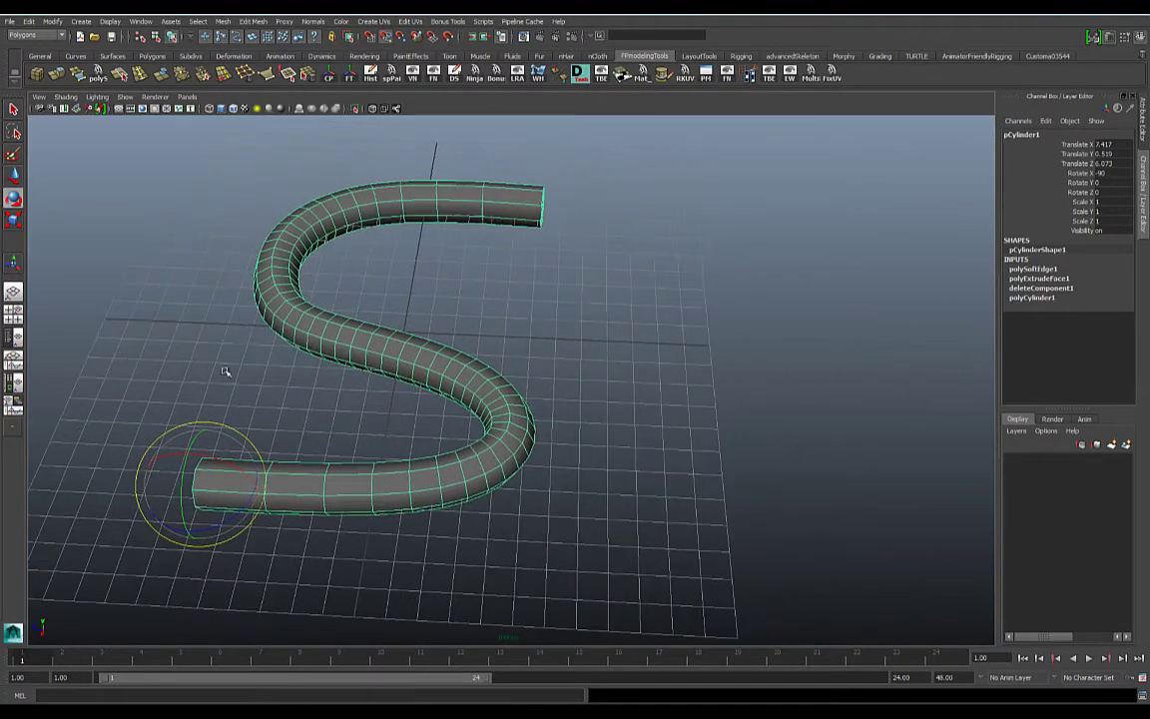
left_click(14, 342)
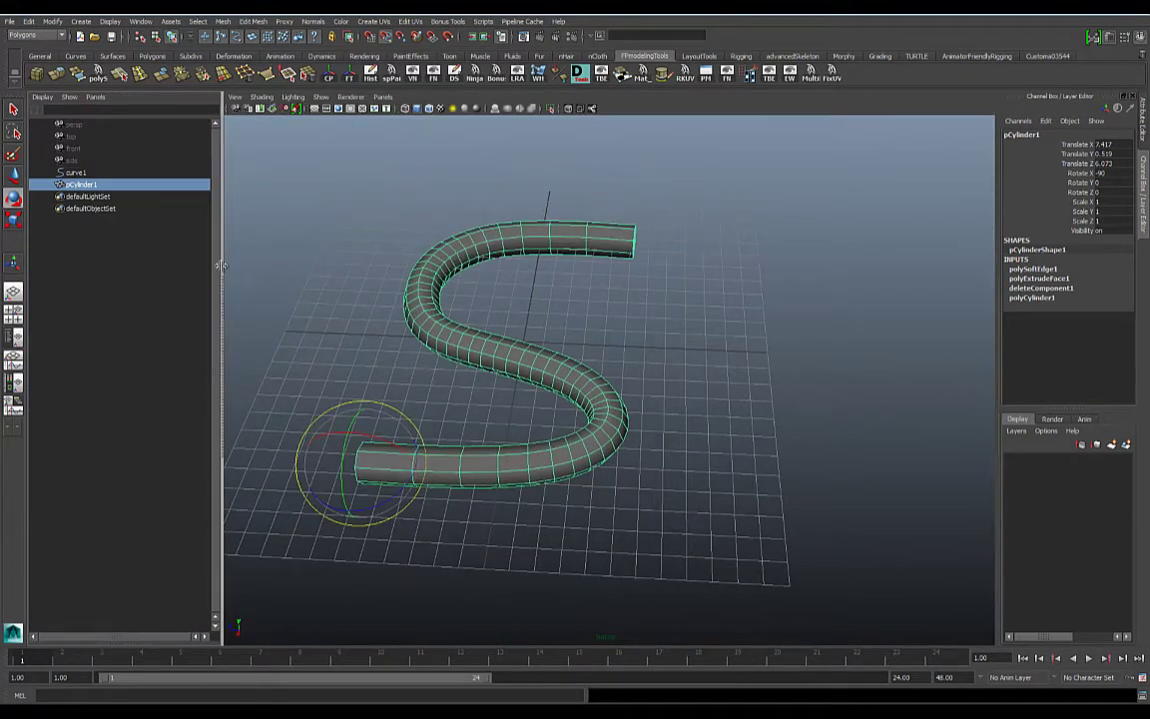
left_click_drag(221, 269, 549, 260)
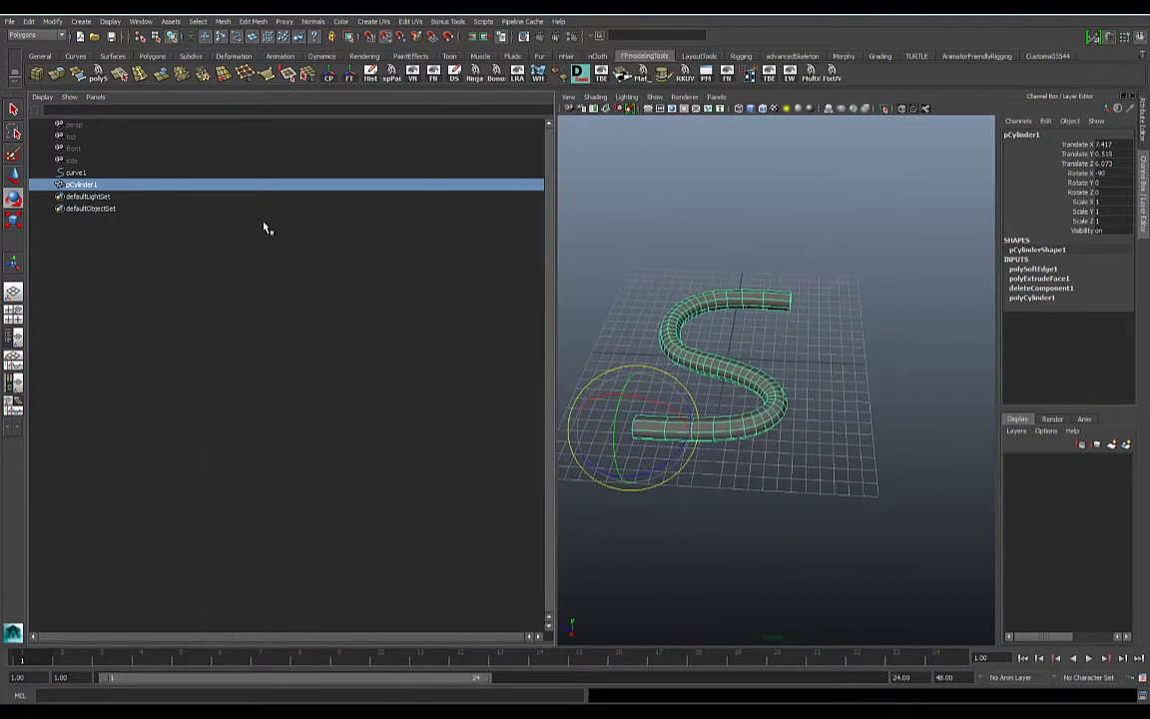
left_click(94, 96)
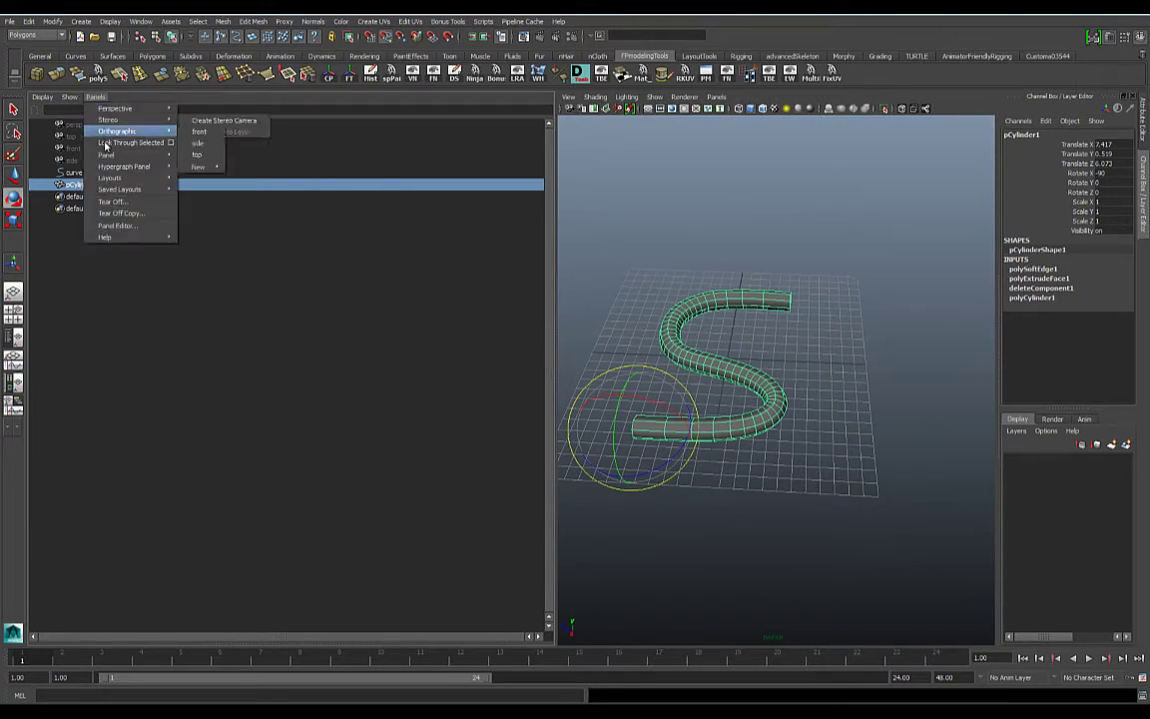
mouse_move(108, 157)
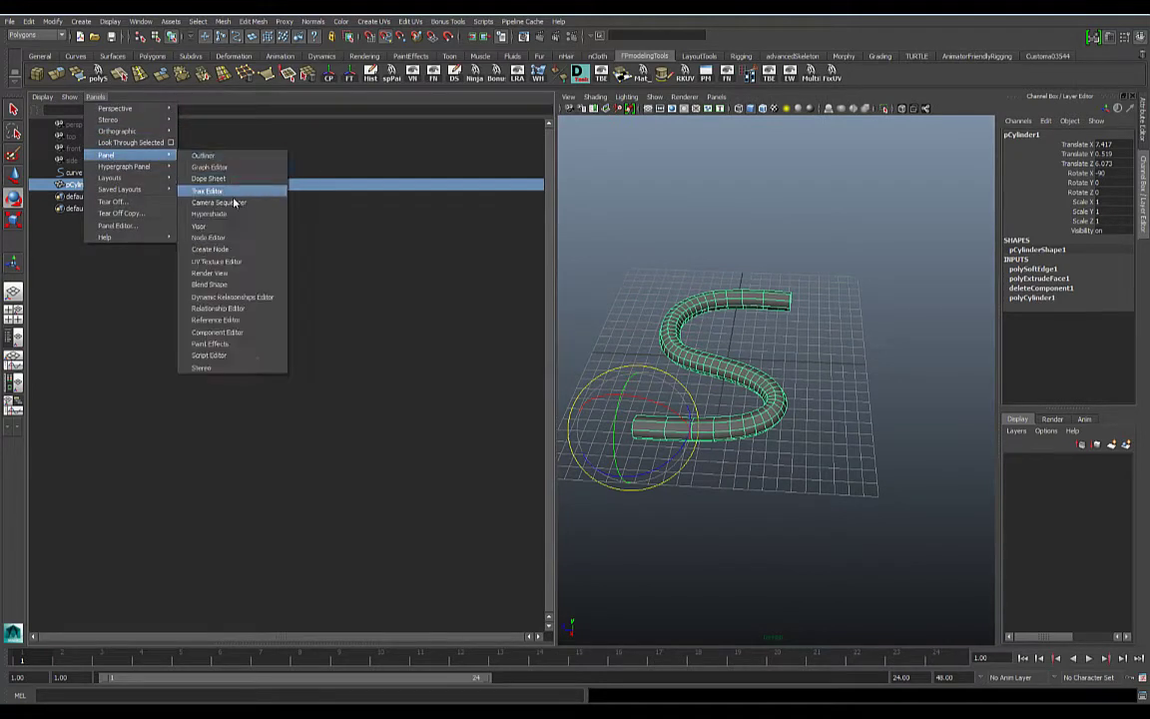
left_click(221, 262)
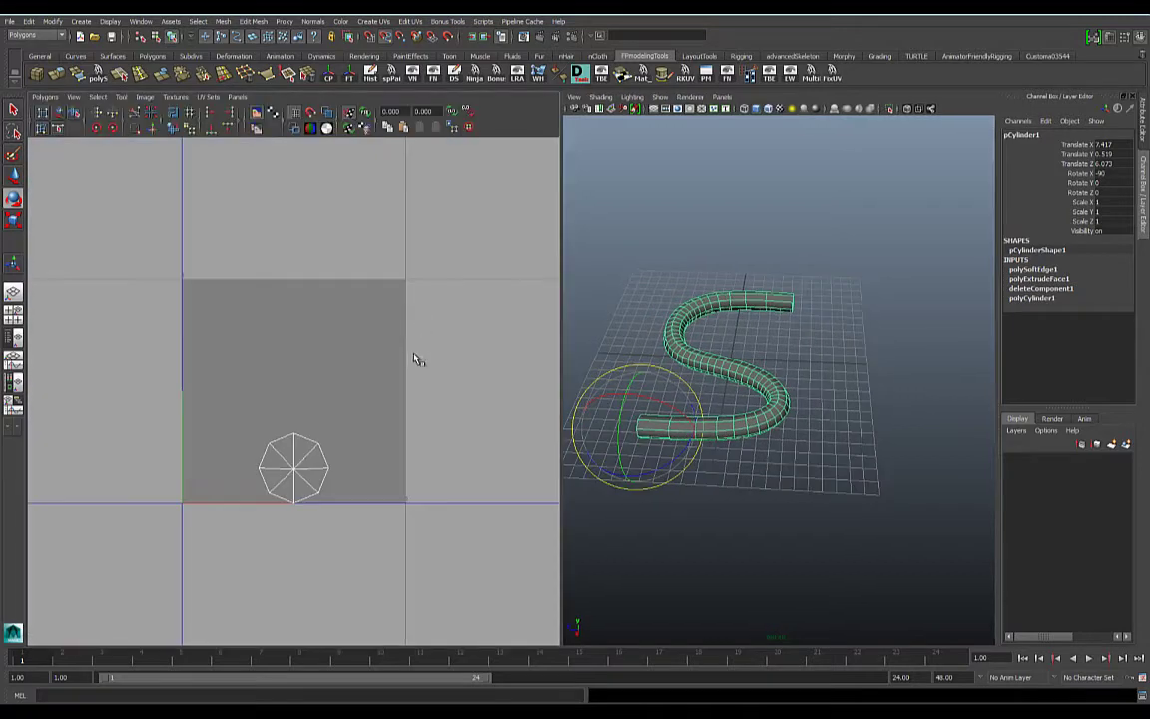
scroll(376, 345, "up", 4)
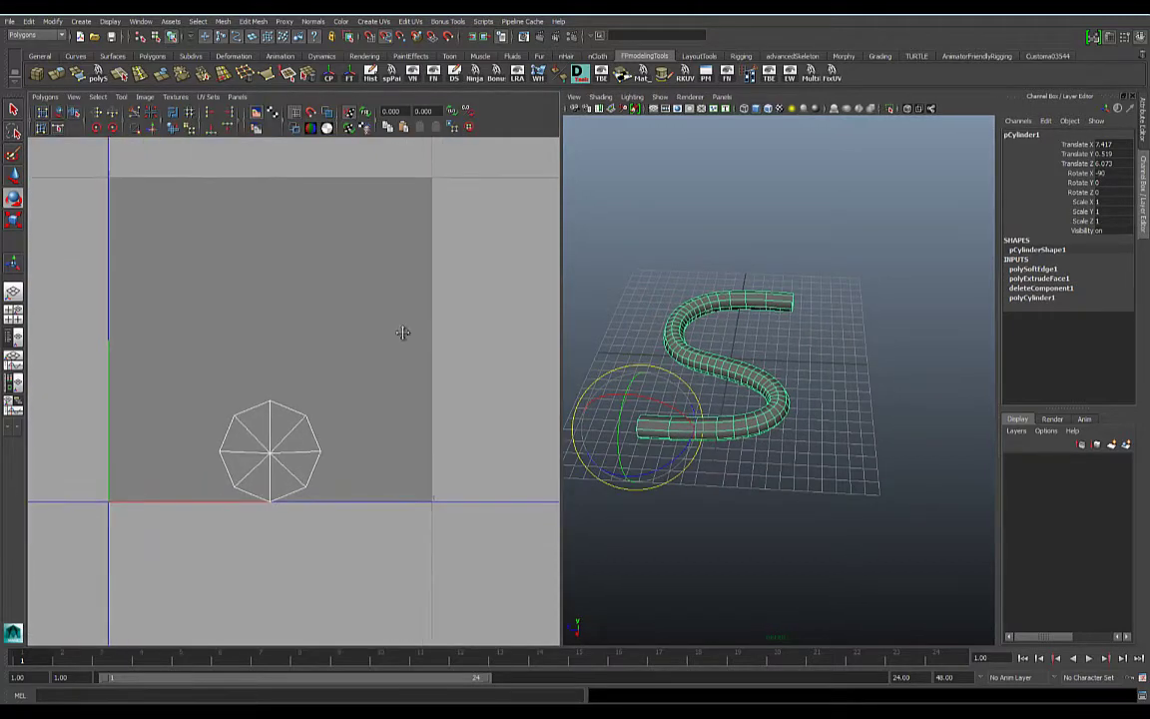
right_click_drag(471, 342, 518, 340, "alt")
Apply a planar UV projection to the tube from the Y axis, fitted to the bounding box with the image width/height ratio kept
middle_click_drag(769, 381, 878, 385, "alt")
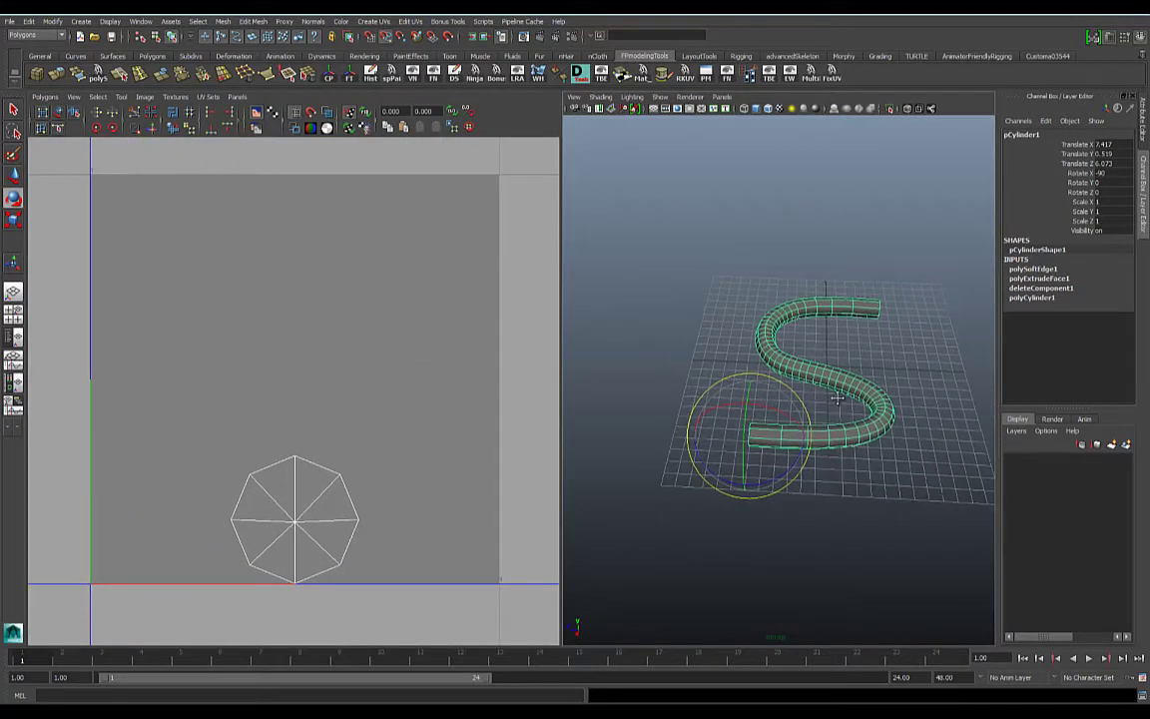
left_click_drag(886, 385, 853, 375, "alt")
scroll(877, 383, "up", 2)
middle_click_drag(853, 374, 824, 362, "alt")
scroll(809, 361, "up", 3)
scroll(823, 362, "up", 1)
mouse_move(759, 362)
right_mouse_down("alt")
mouse_move(847, 354)
mouse_move(739, 355)
mouse_move(755, 355)
right_mouse_up("alt")
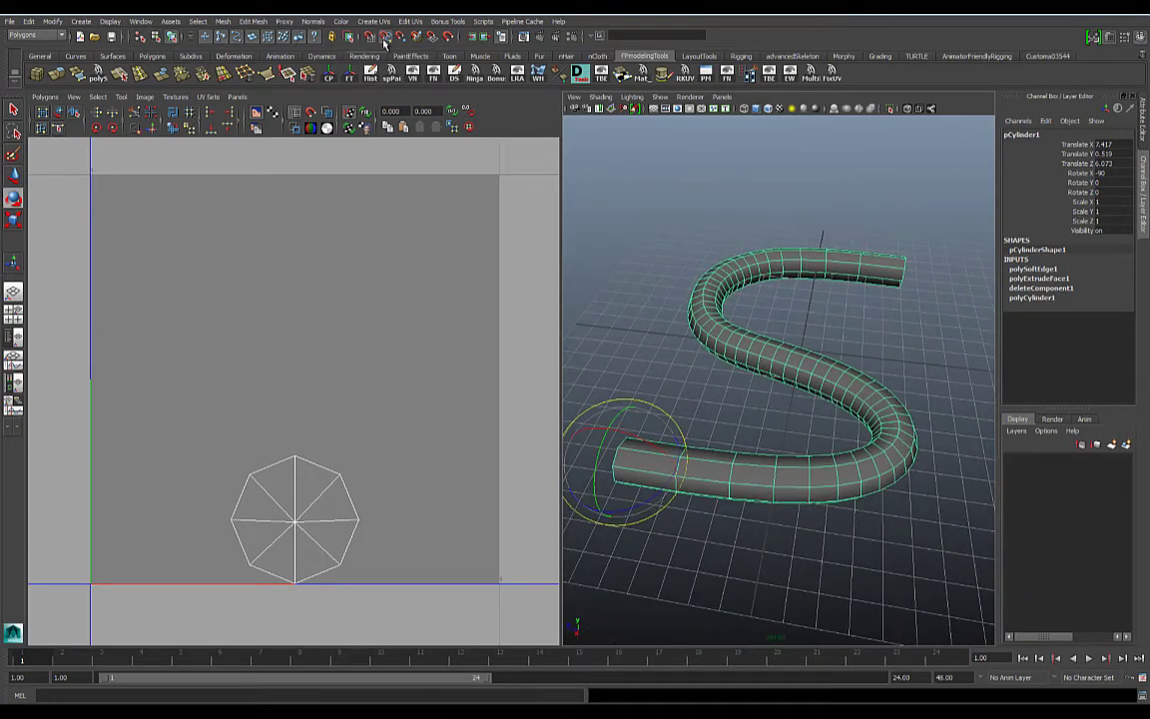
left_click(374, 22)
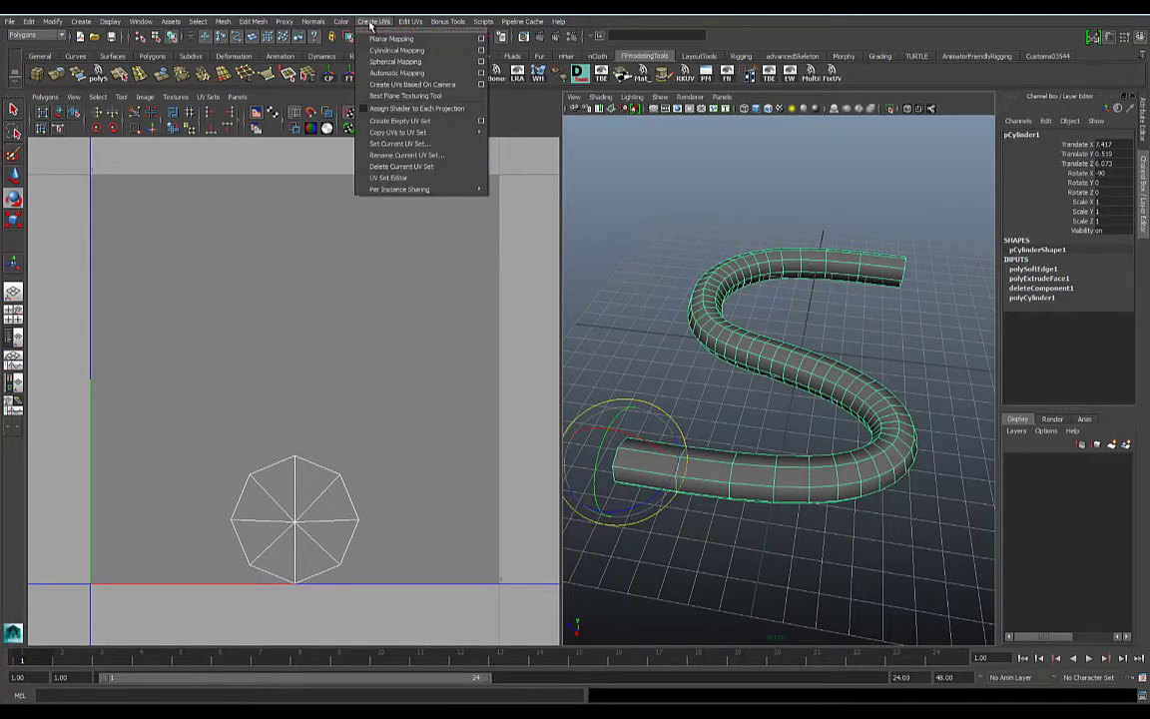
left_click(479, 38)
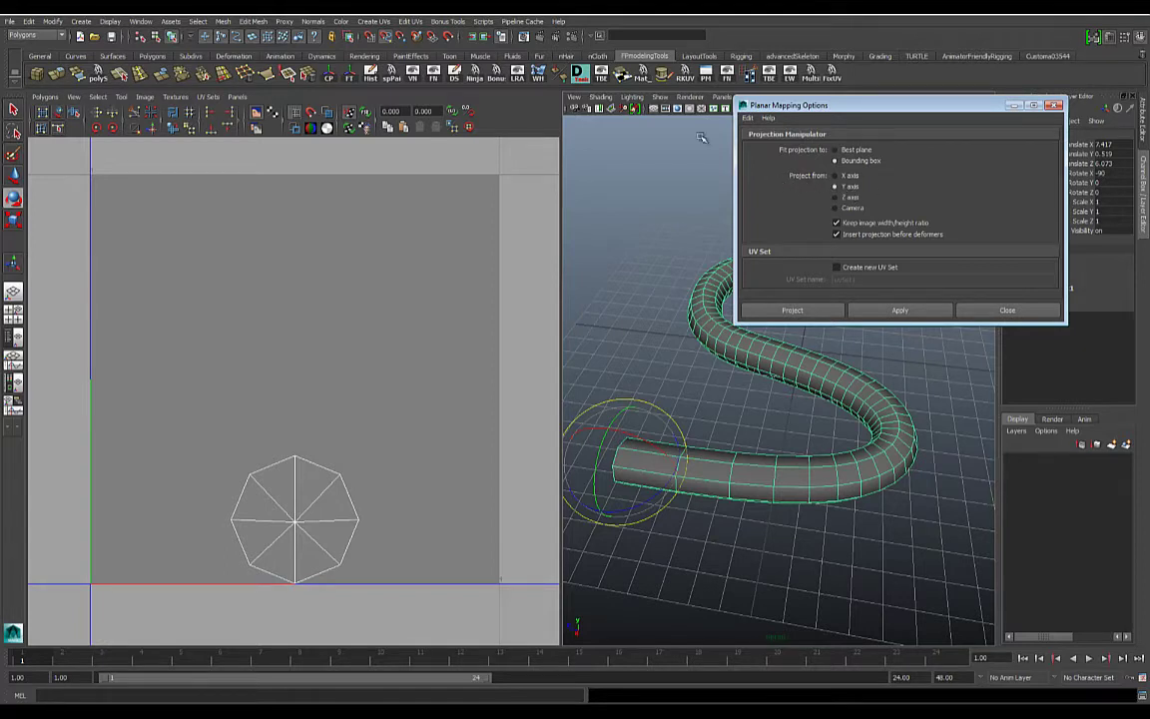
left_click(898, 310)
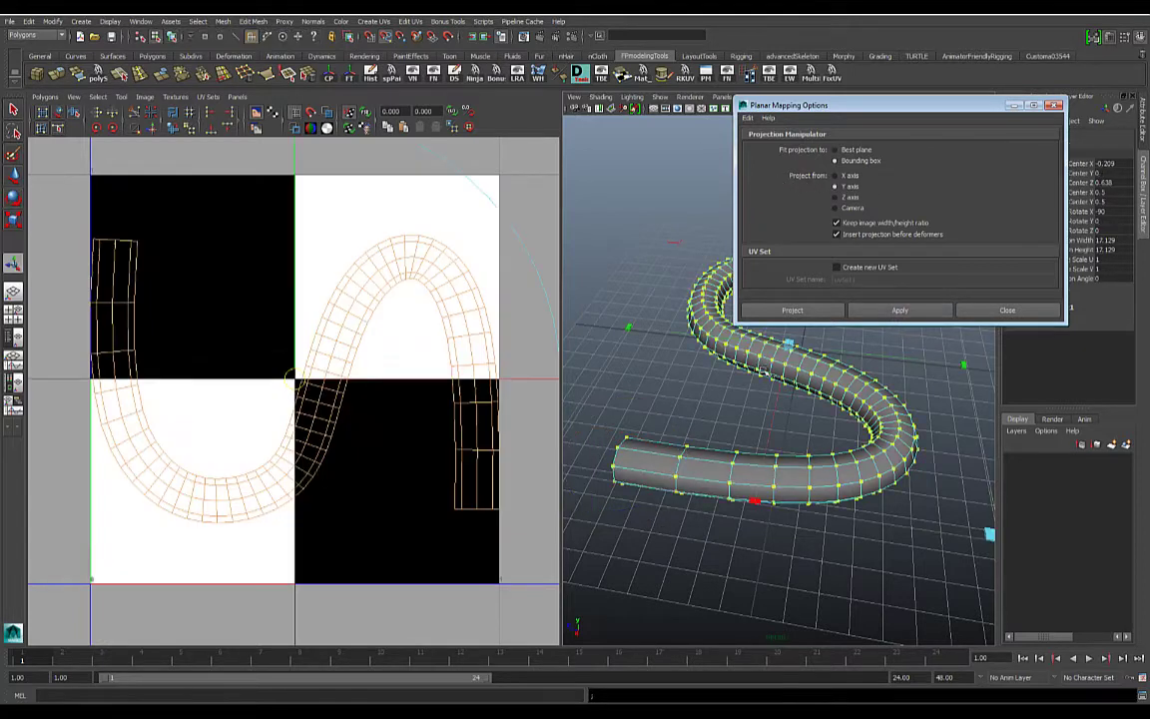
Close the planar mapping options, reselect the whole tube as an object and hide the checker image behind its UVs
right_click_drag(492, 582, 394, 496, "alt")
left_click(502, 243)
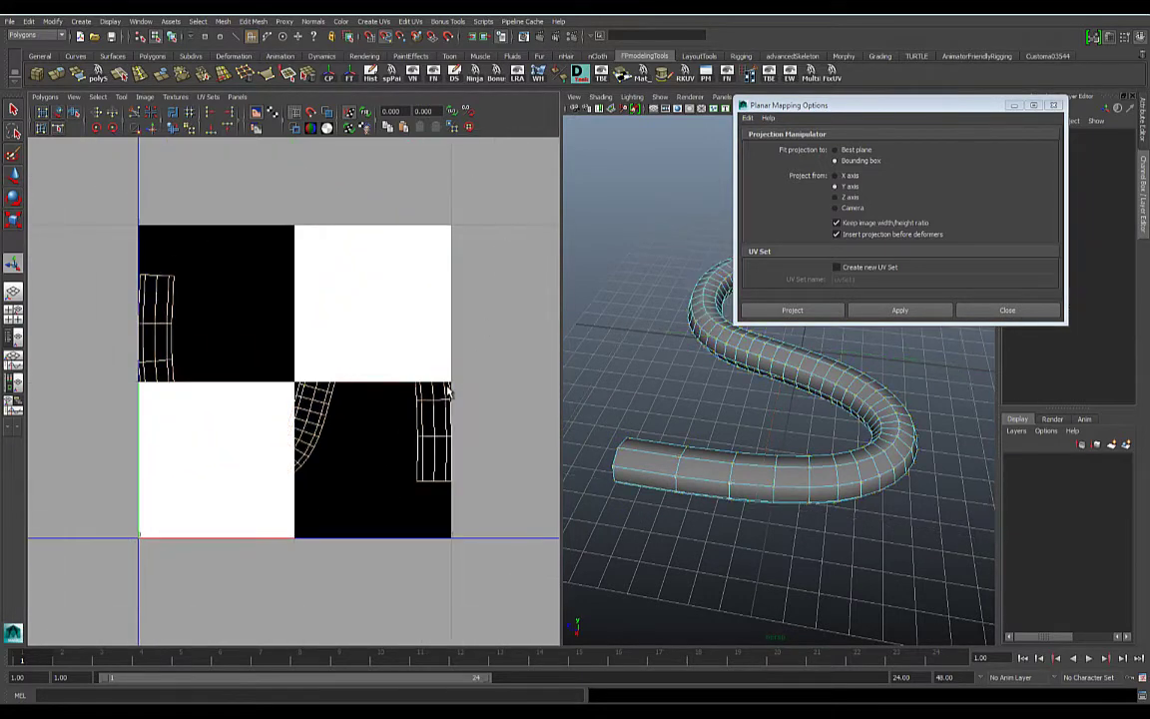
left_click(315, 379)
left_click_drag(250, 326, 386, 422)
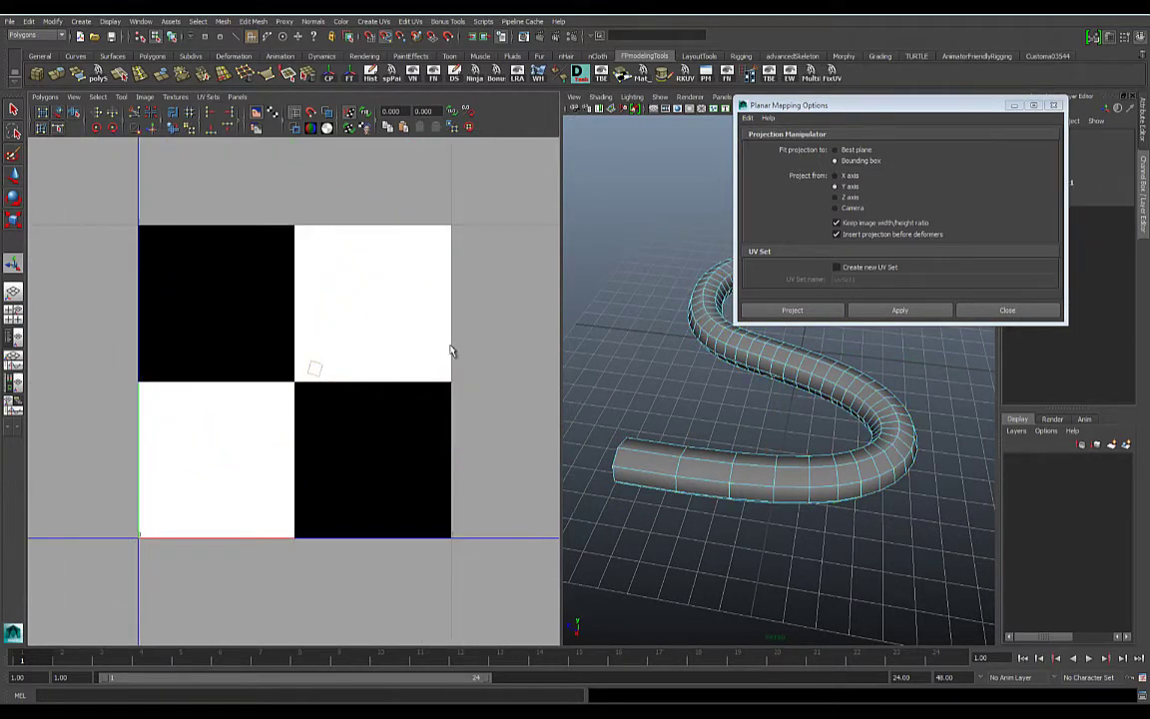
left_click(1007, 310)
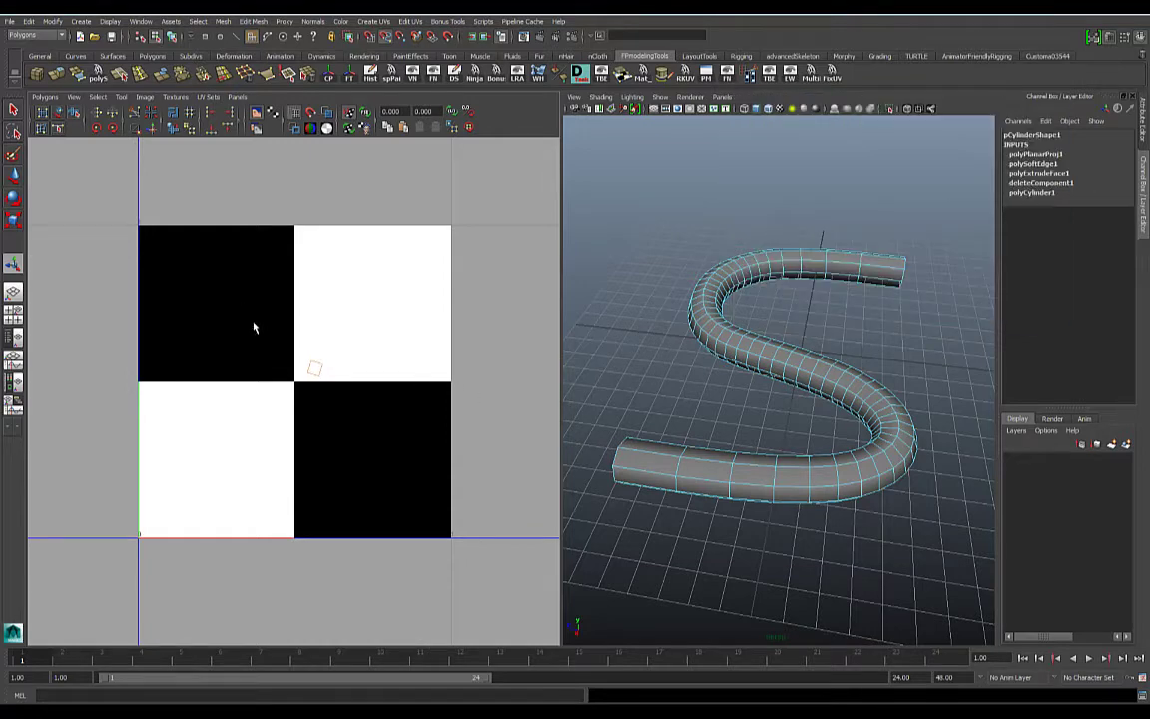
right_click_drag(827, 379, 876, 358)
left_click(760, 378)
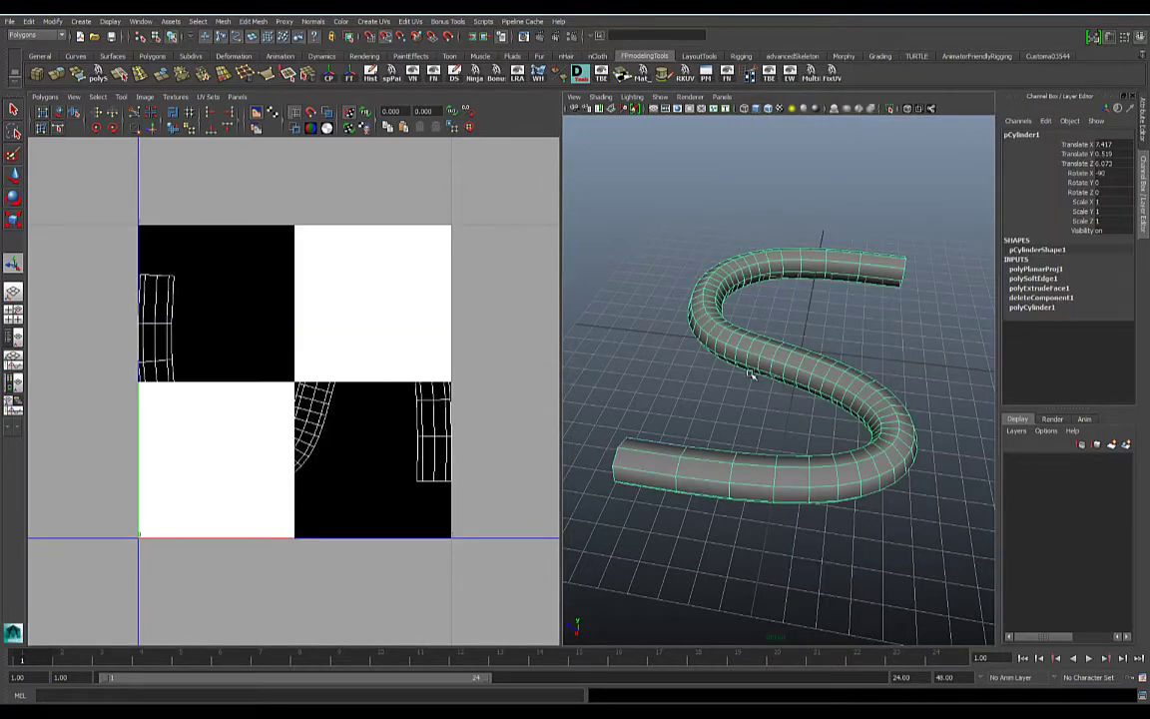
left_click(255, 111)
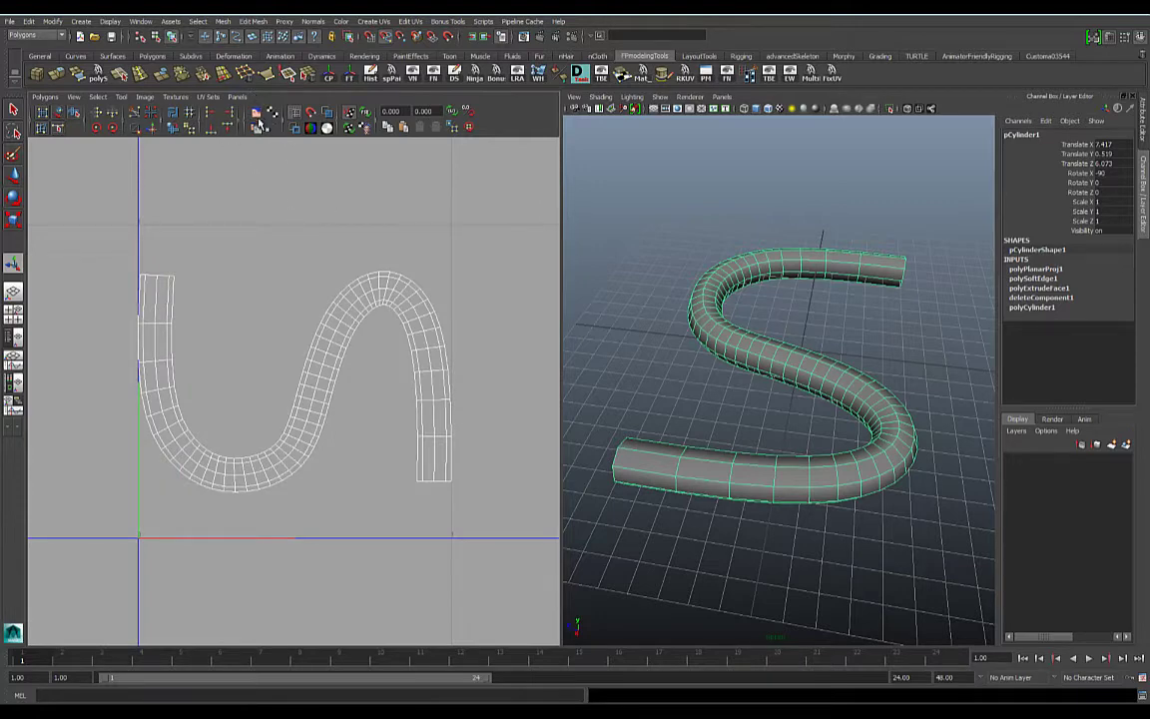
Select and delete the cap faces at both ends of the tube
left_click_drag(700, 350, 760, 397, "alt")
right_click_drag(761, 398, 919, 363, "alt")
left_click_drag(919, 362, 825, 330, "alt")
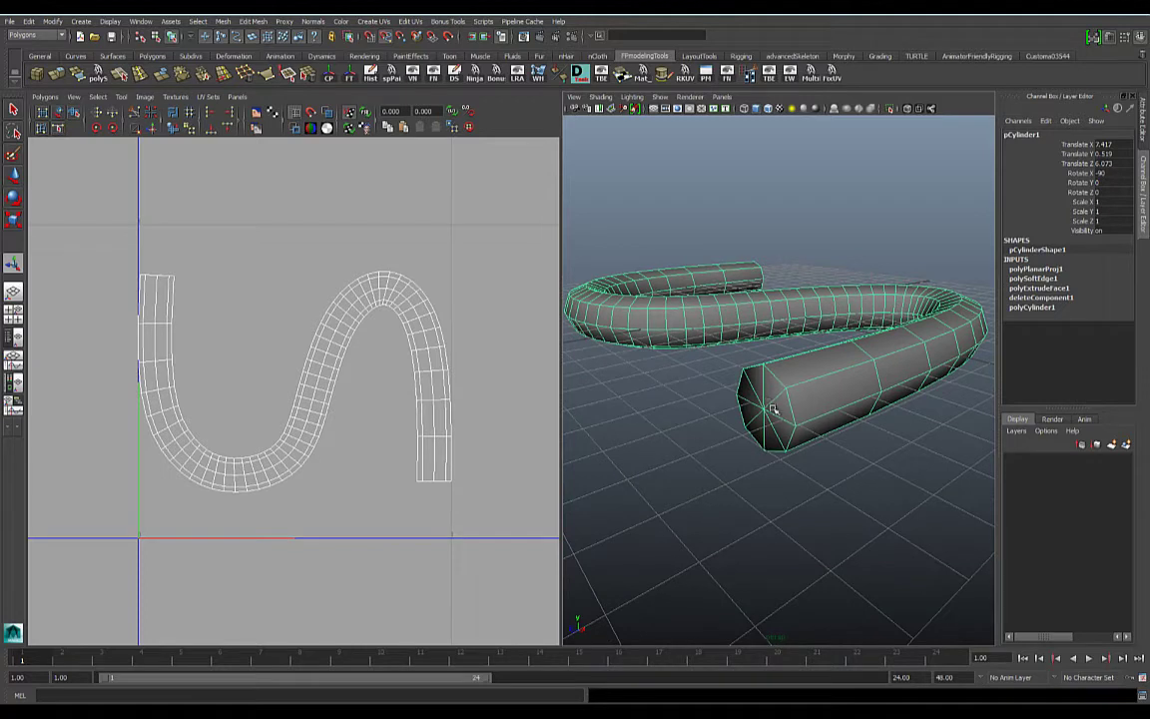
right_click_drag(773, 403, 781, 414)
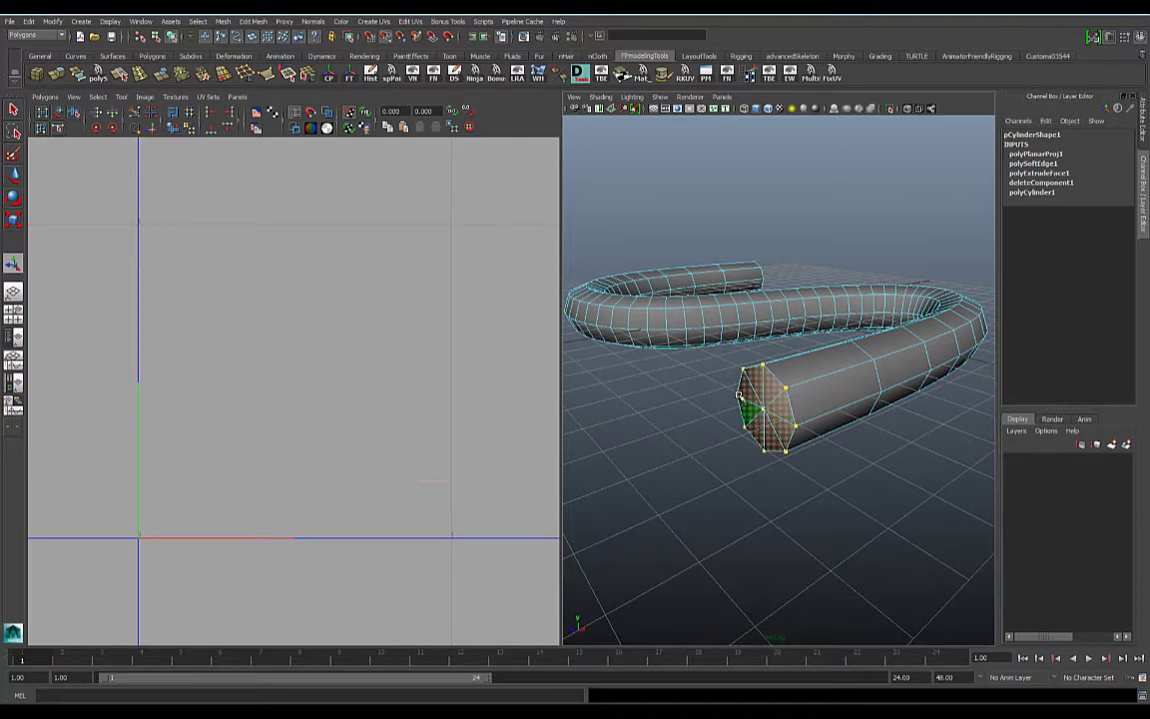
key("Delete")
mouse_move(786, 420)
left_mouse_down("alt")
mouse_move(726, 459)
mouse_move(827, 416)
mouse_move(929, 419)
mouse_move(891, 397)
mouse_move(710, 392)
mouse_move(829, 410)
mouse_move(783, 390)
mouse_move(805, 385)
mouse_move(768, 397)
mouse_move(781, 401)
left_mouse_up("alt")
left_click(781, 401)
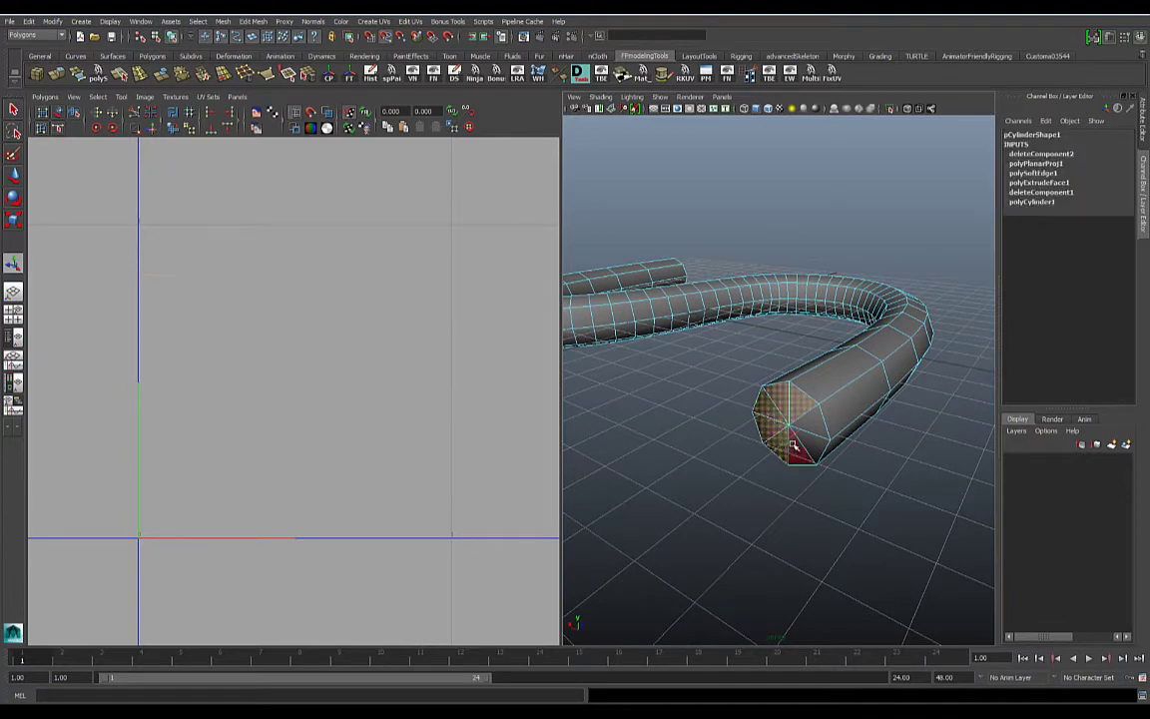
key("Delete")
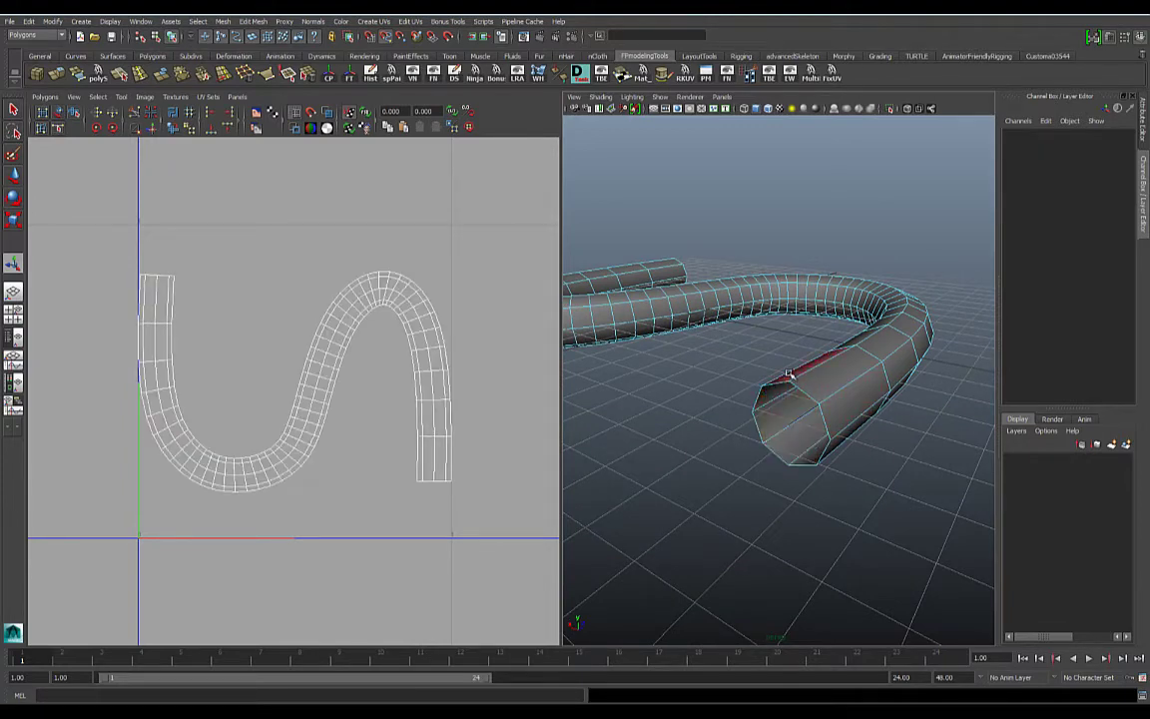
Switch the tube from face editing back to object mode and select the whole tube
left_click_drag(786, 303, 749, 384, "alt")
right_click_drag(749, 384, 670, 346, "alt")
left_click_drag(670, 346, 821, 421, "alt")
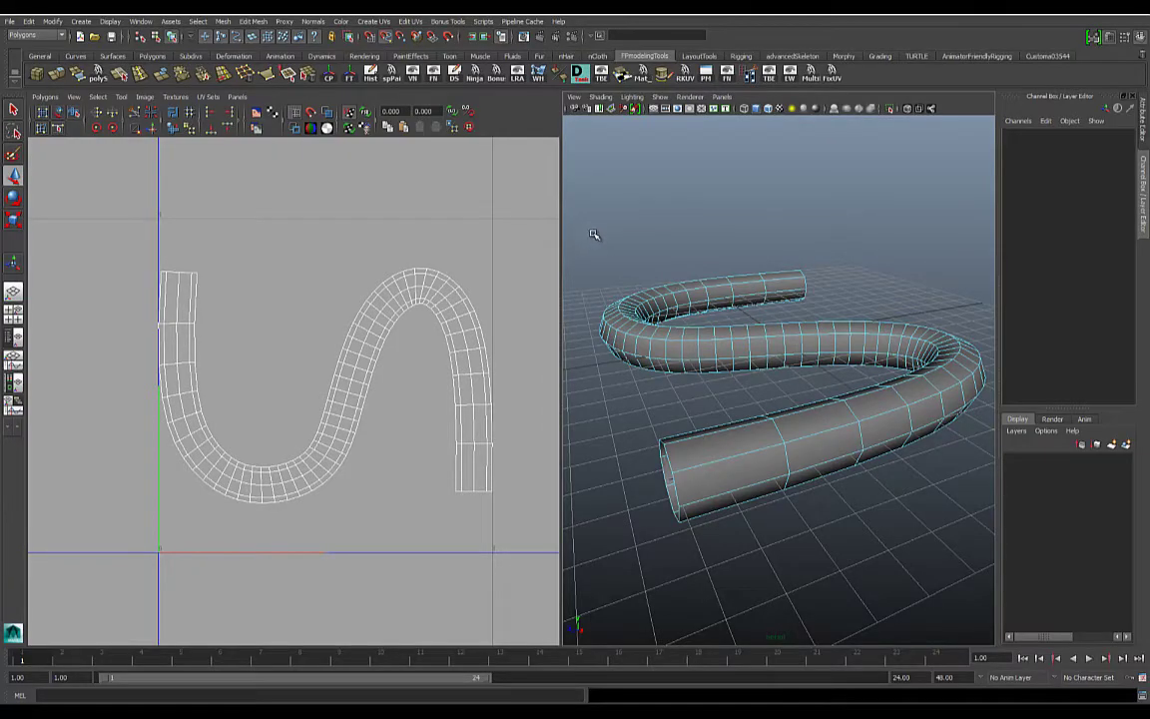
left_click(691, 324)
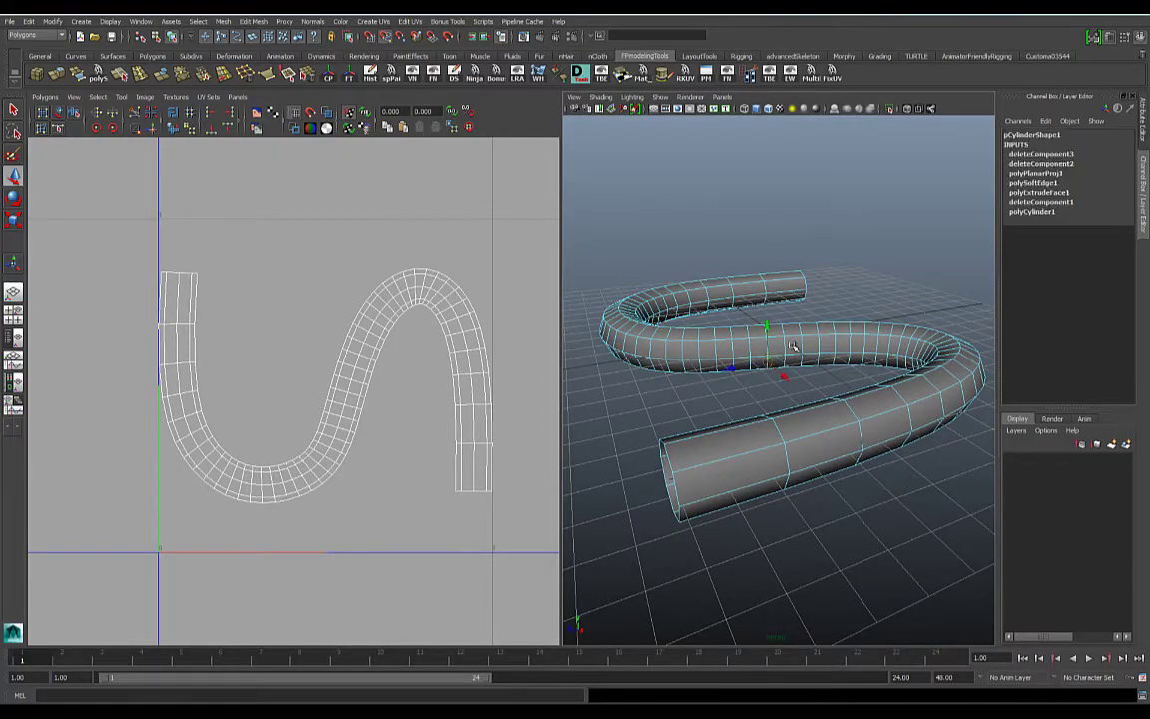
right_click(791, 345)
left_click(816, 337)
left_click(707, 298)
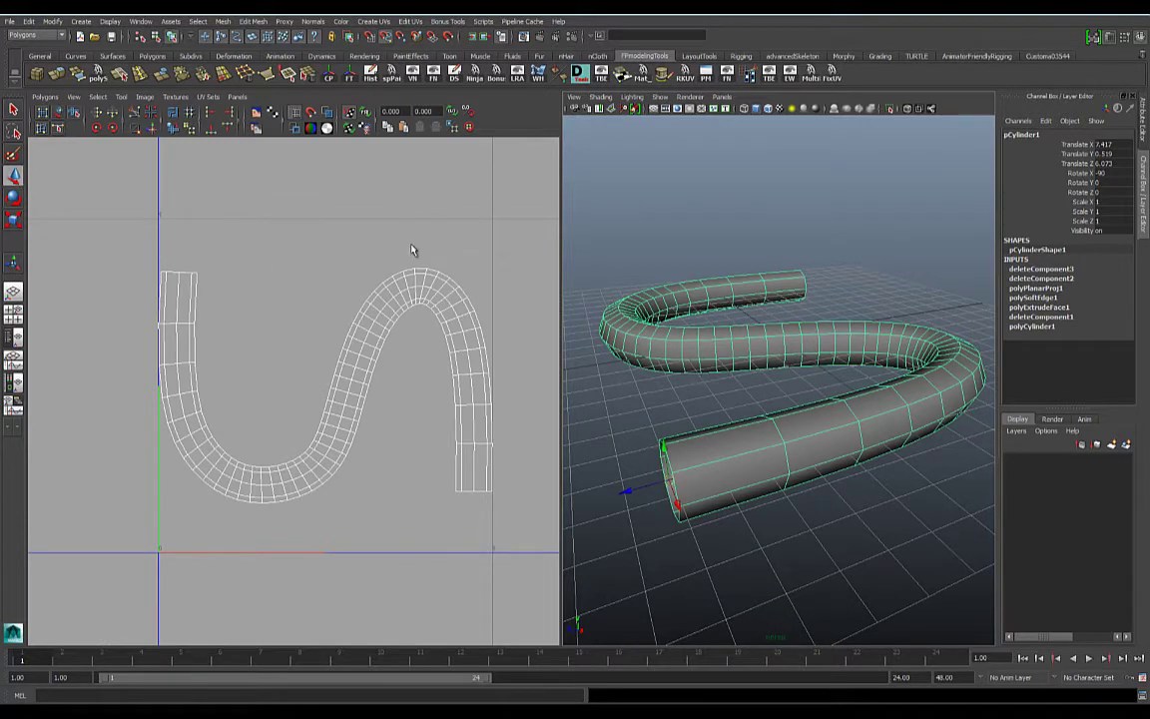
Unitize the tube's UVs in the current UV set, without creating a new one
left_click(44, 97)
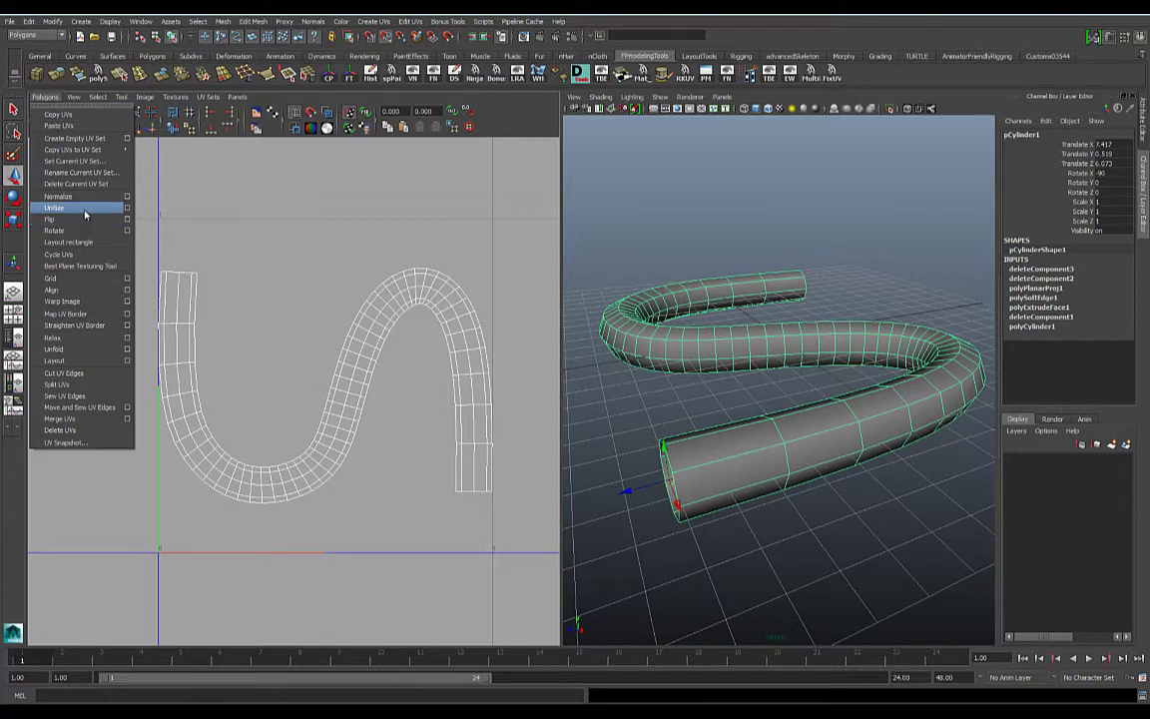
left_click(127, 209)
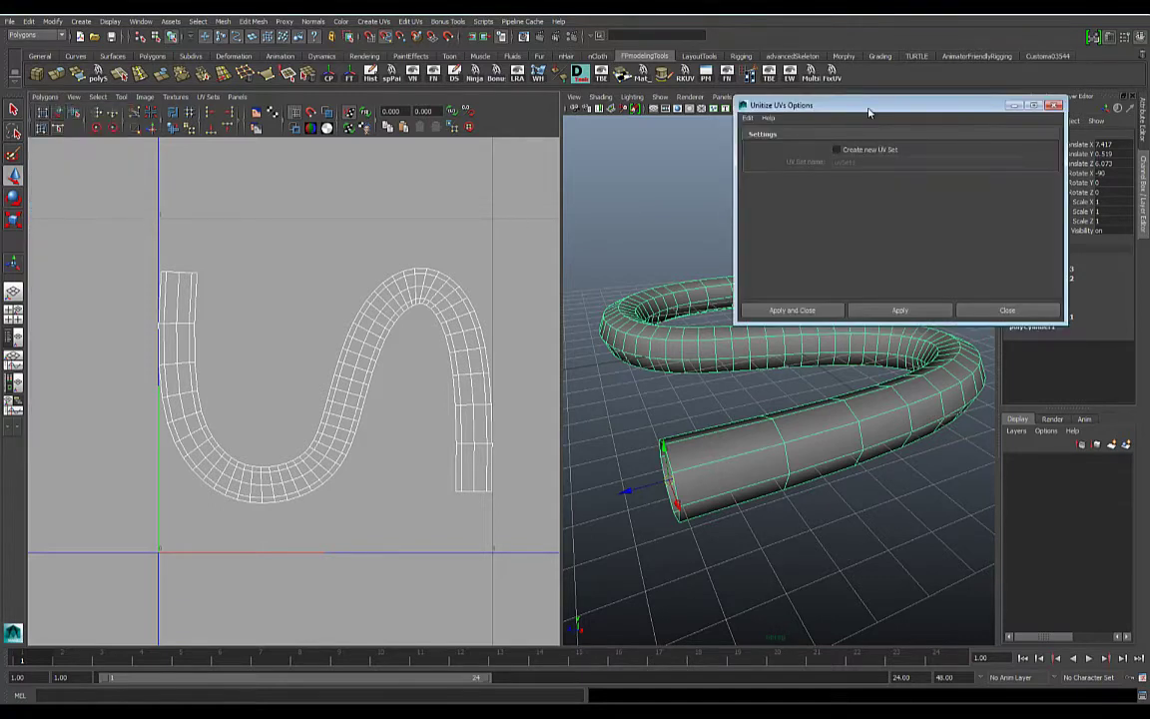
left_click_drag(868, 112, 497, 127)
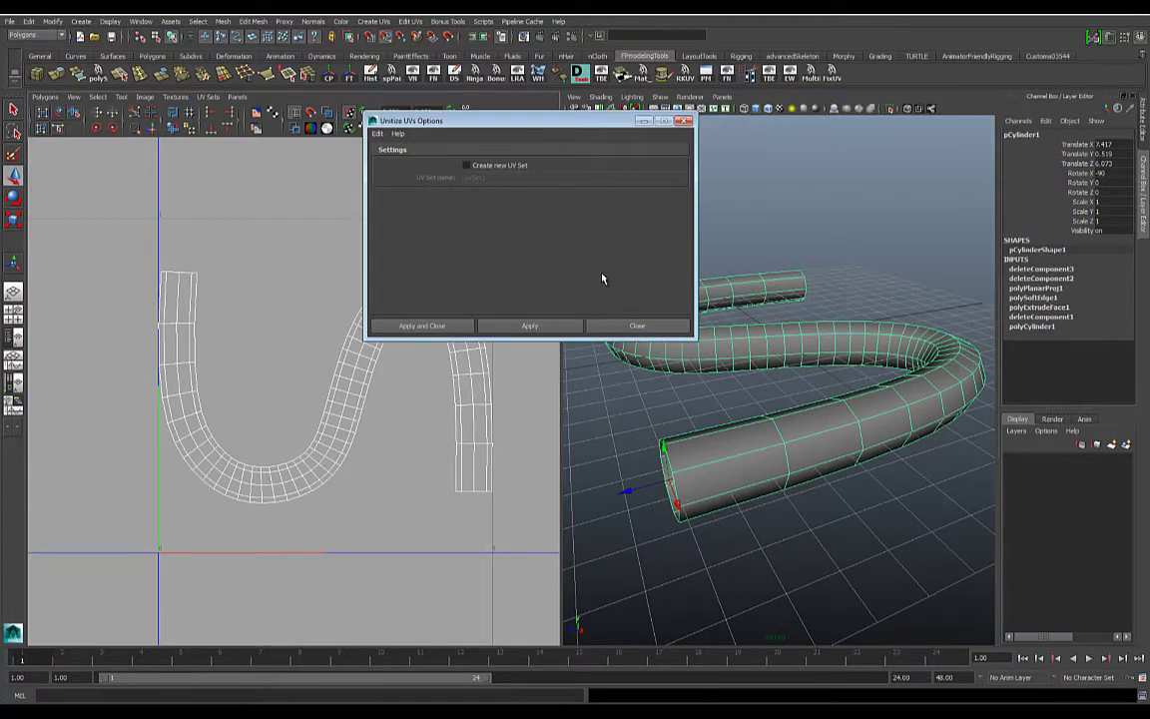
left_click(450, 327)
left_click(42, 97)
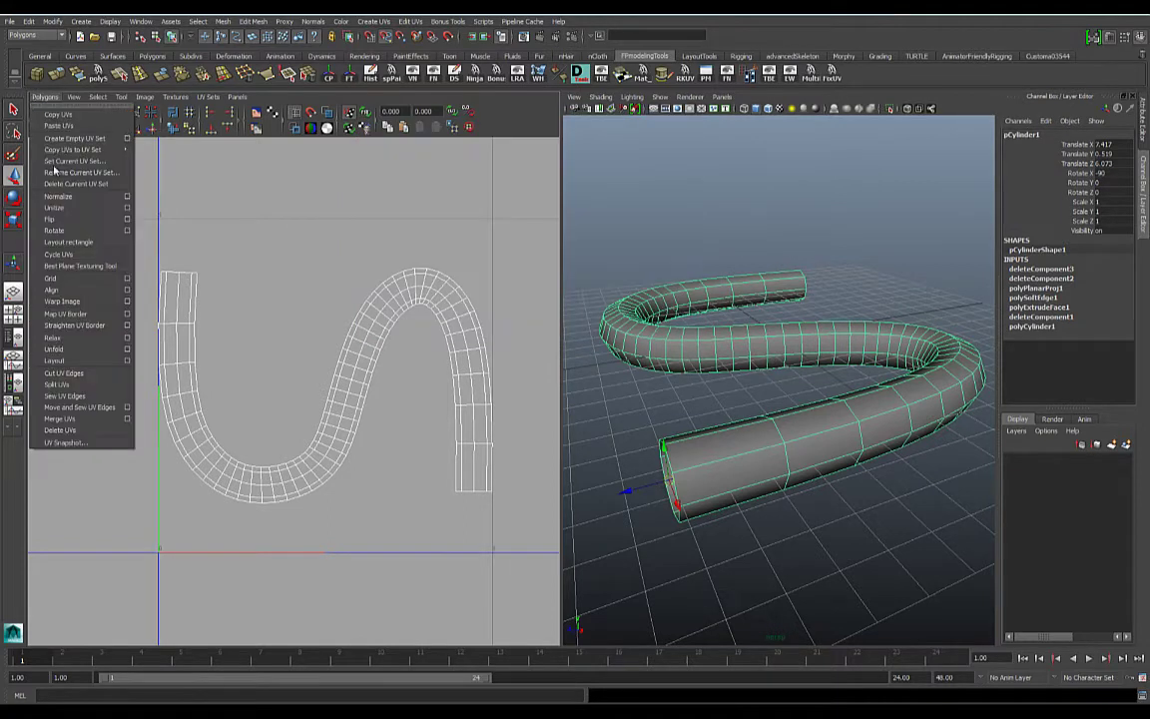
left_click(55, 208)
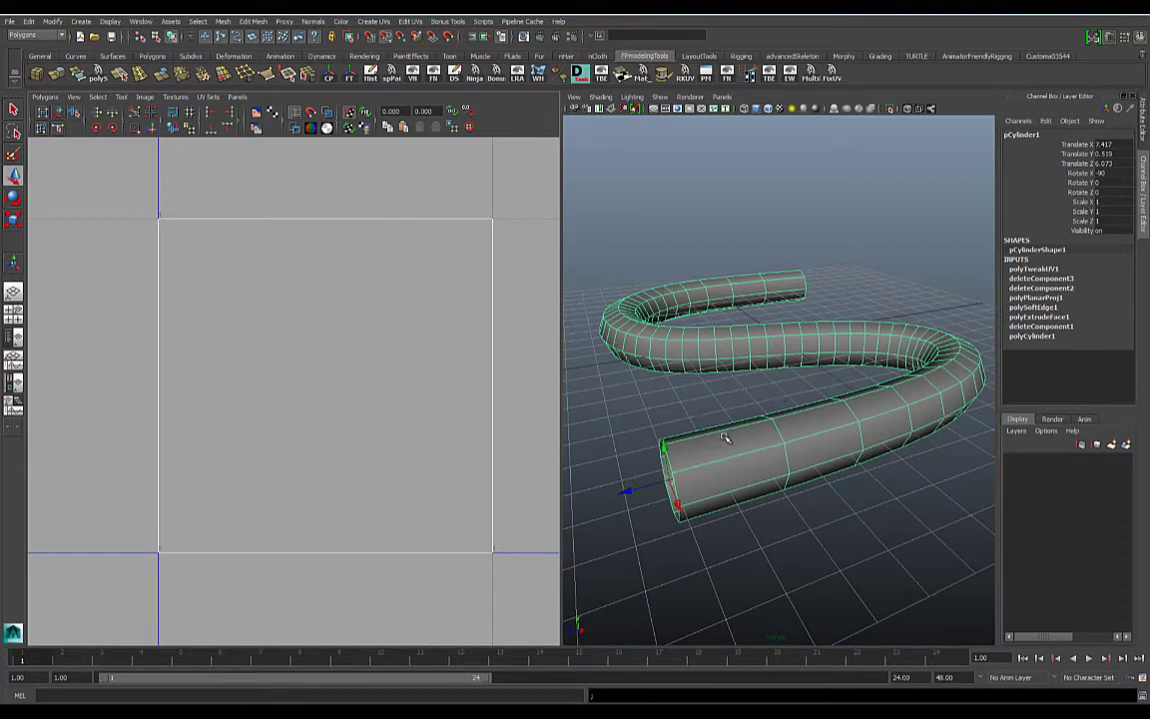
Turn on shaded display of the tube's UVs in the UV Texture Editor
left_click_drag(644, 325, 702, 281, "alt")
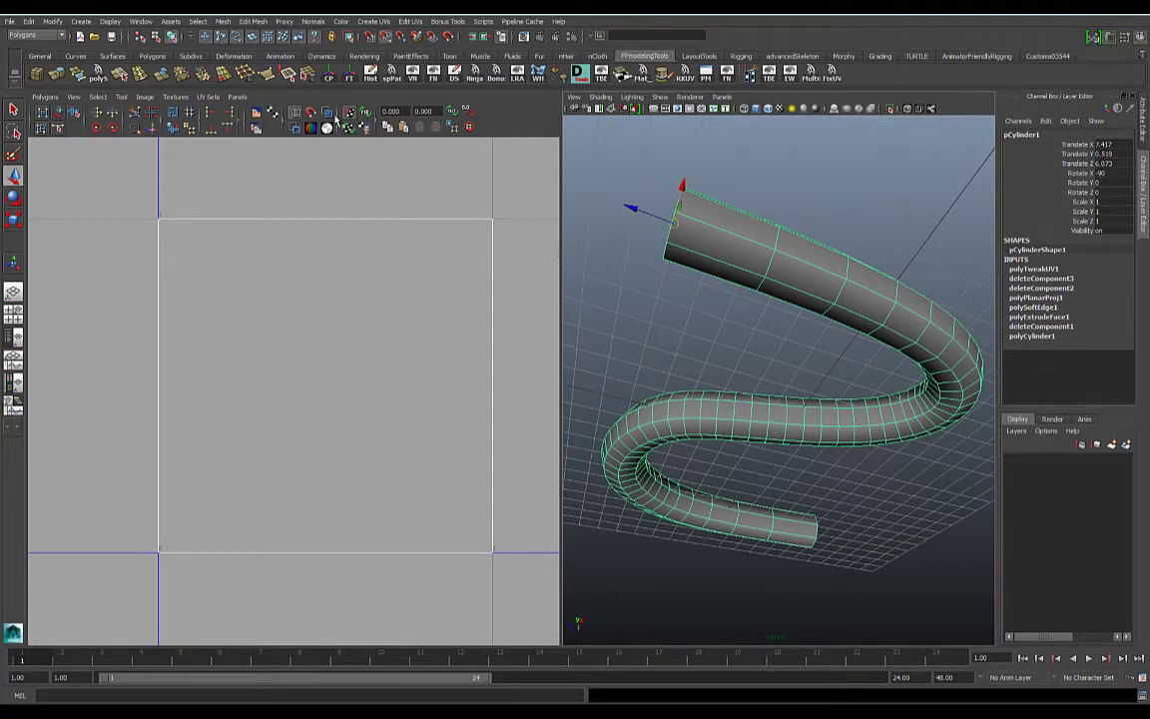
left_click(296, 112)
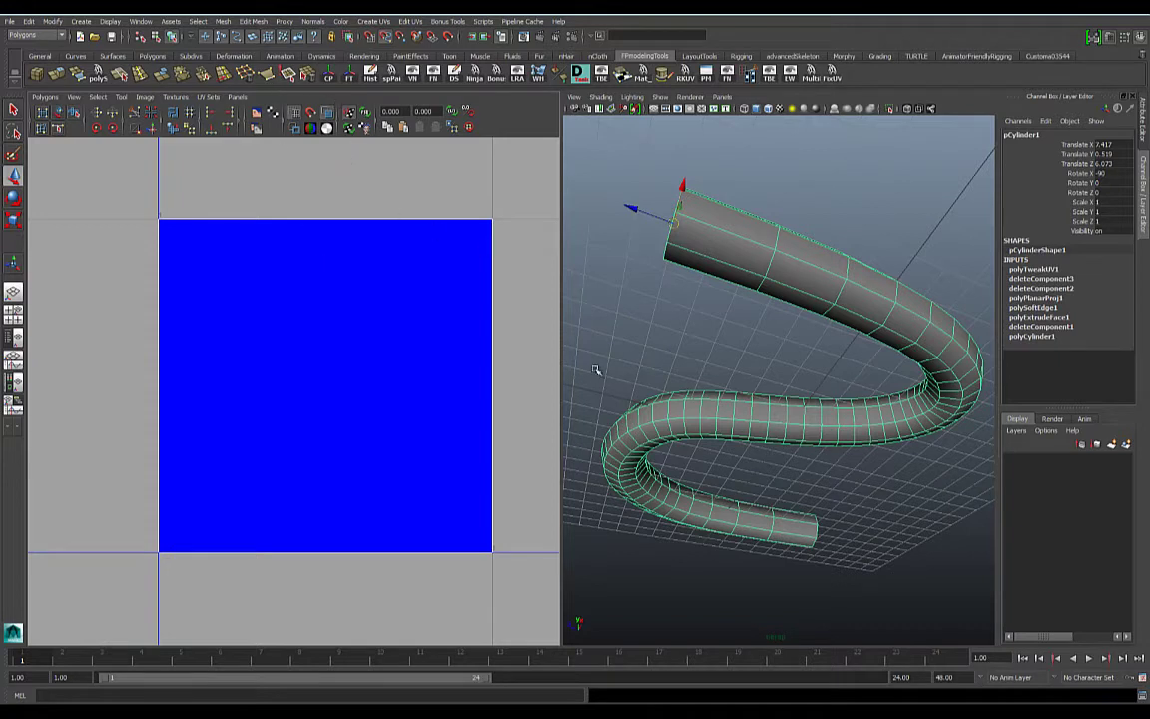
right_click_drag(388, 387, 339, 370, "alt")
middle_click_drag(329, 367, 305, 367, "alt")
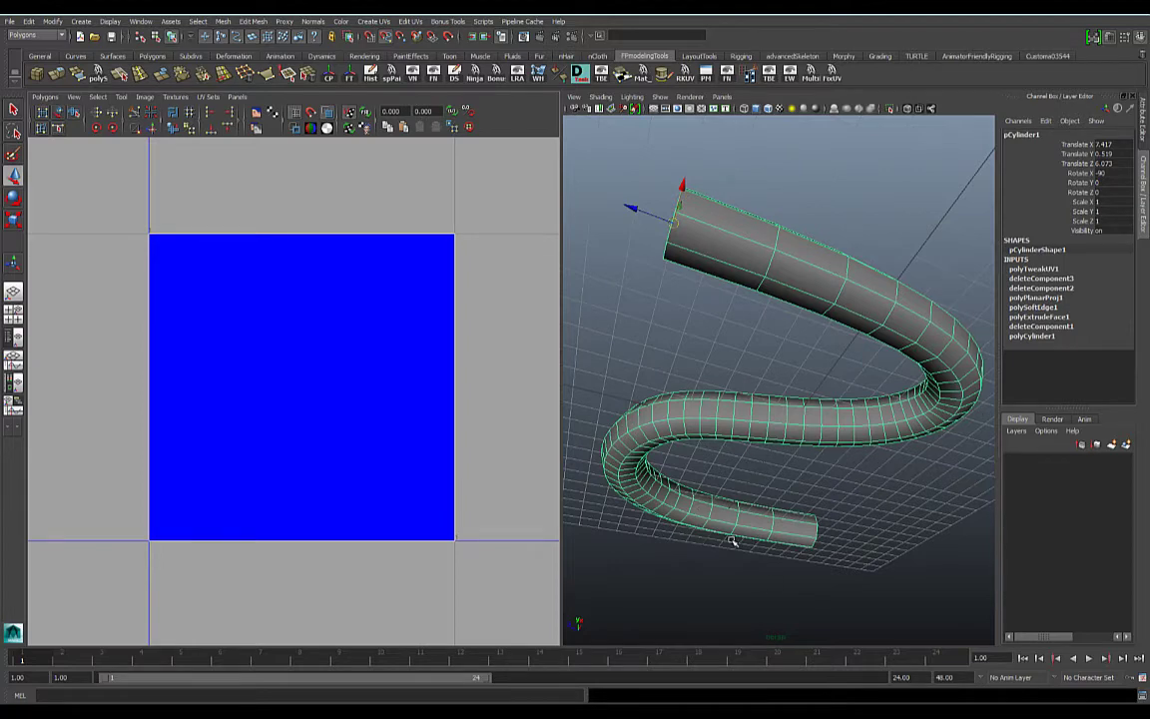
Switch the tube to edge mode and select the lengthwise edge loop along its underside as the seam
left_click_drag(671, 178, 738, 259, "alt")
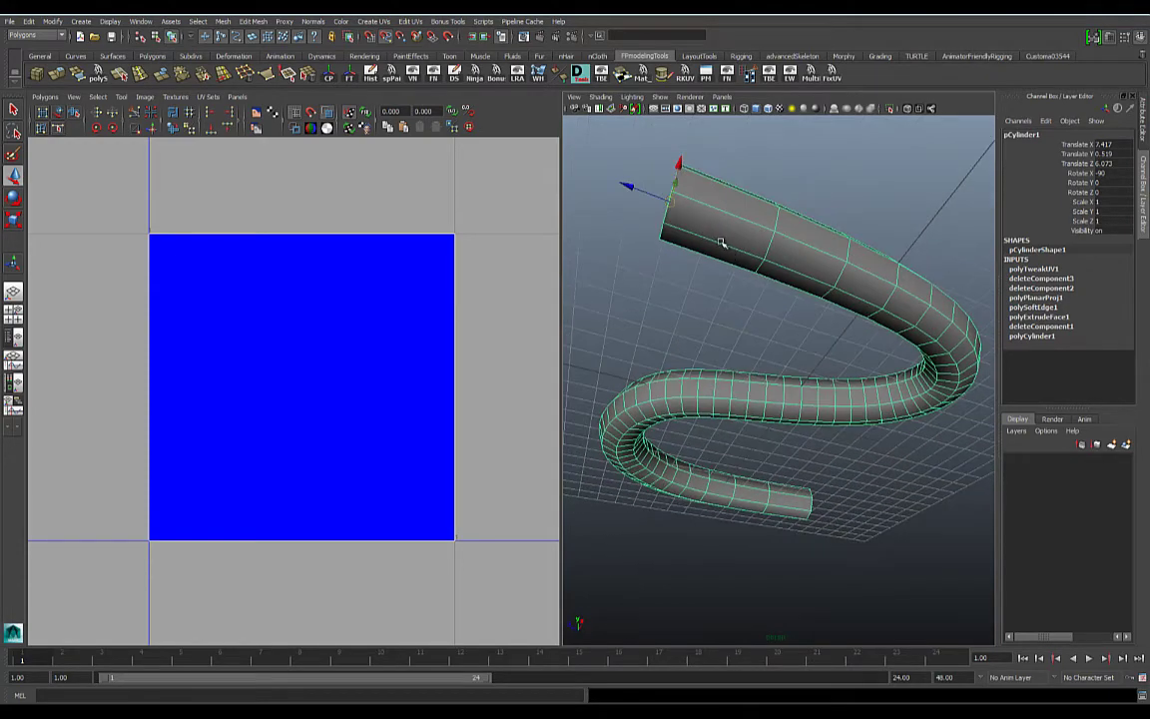
right_click_drag(720, 242, 720, 215)
left_click(709, 244)
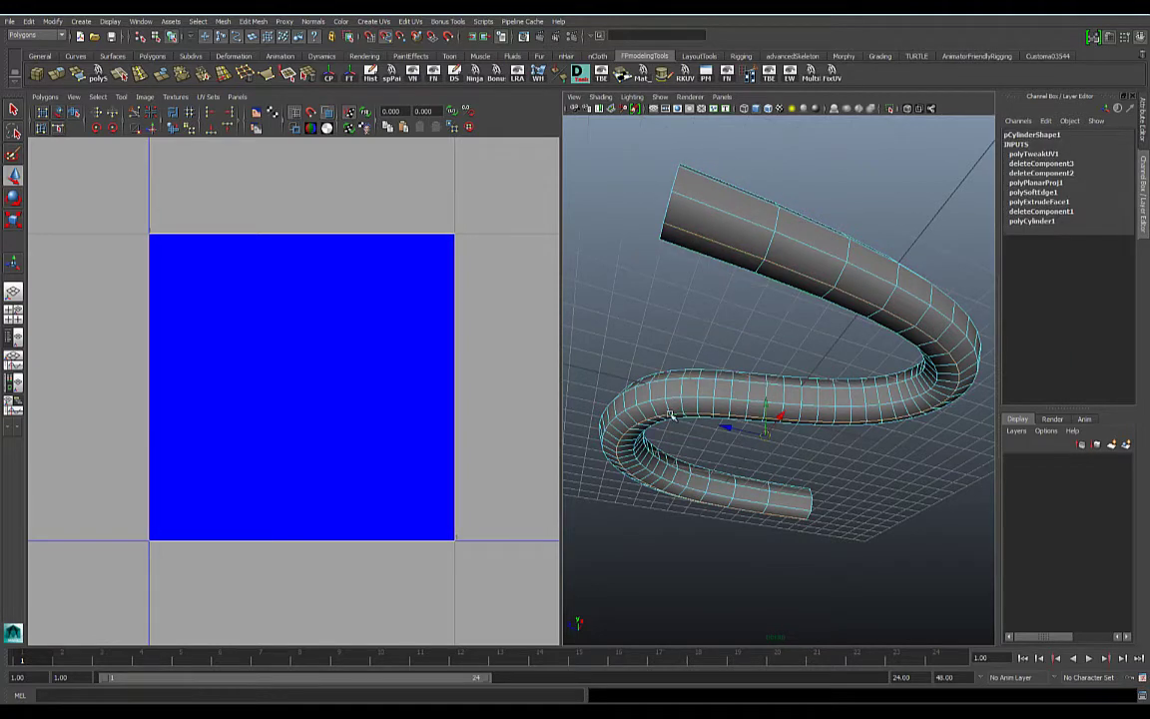
left_click_drag(650, 350, 718, 304, "alt")
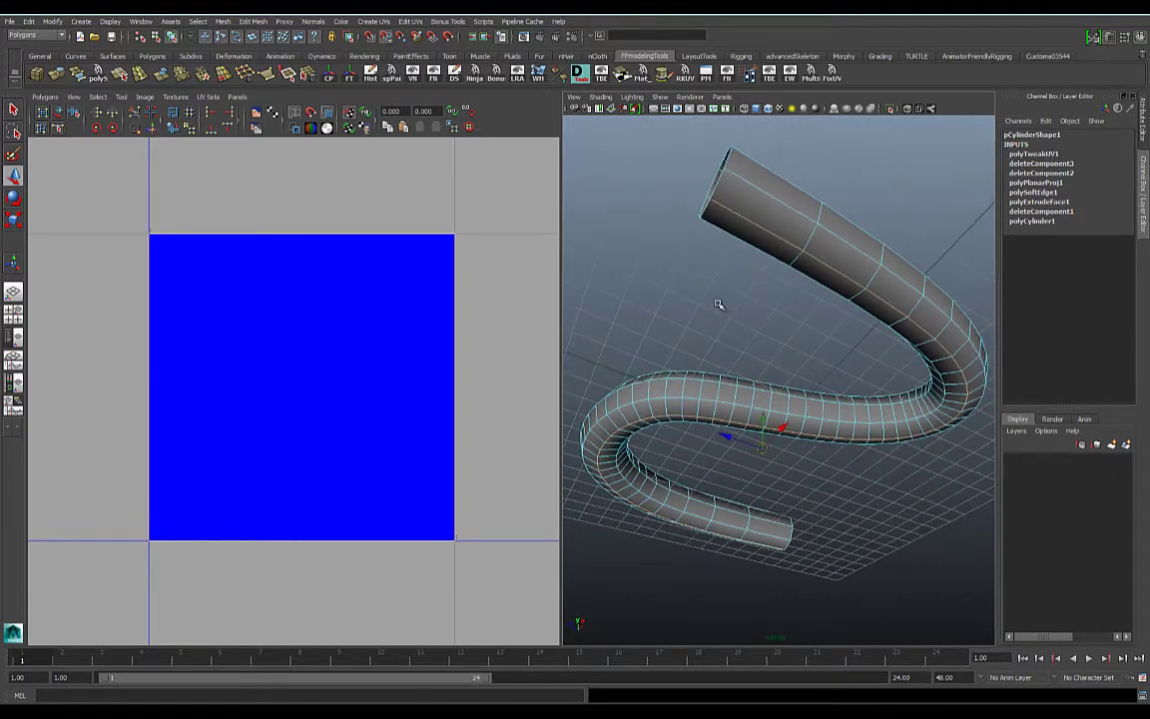
left_click(765, 227)
right_click_drag(788, 329, 696, 306, "alt")
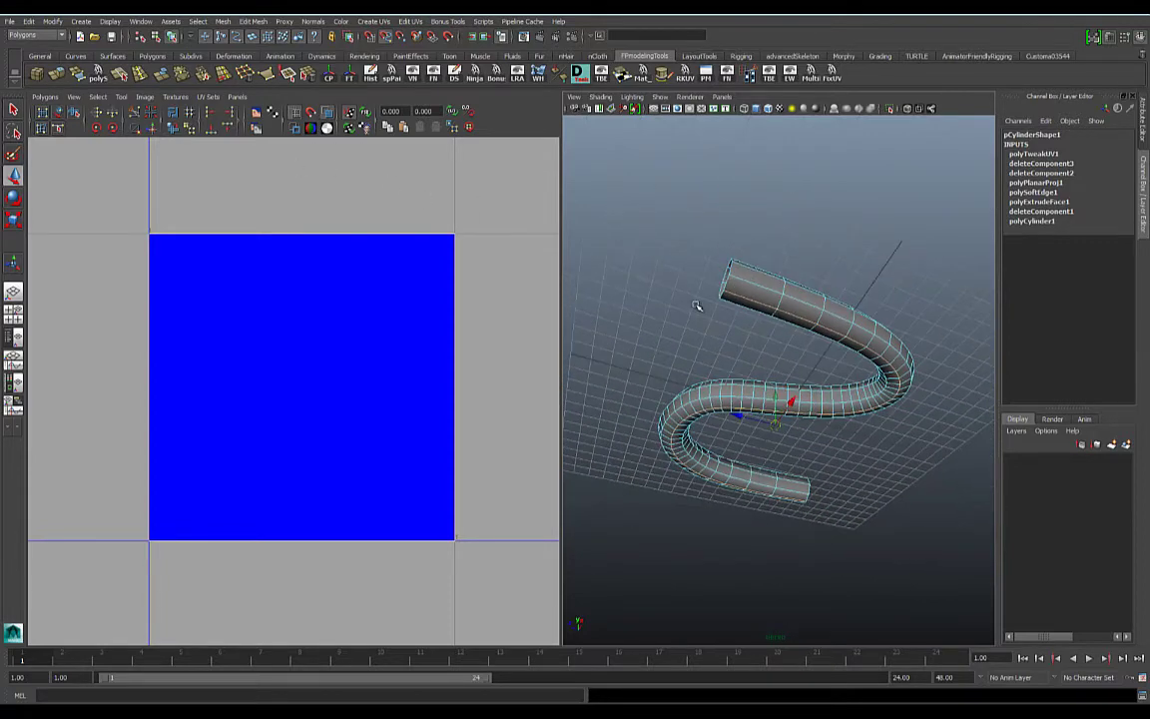
Try to invert the edge selection with a marquee around the whole tube, and undo the selection change
left_click_drag(625, 243, 934, 585)
left_click_drag(892, 337, 850, 329, "alt")
key("z")
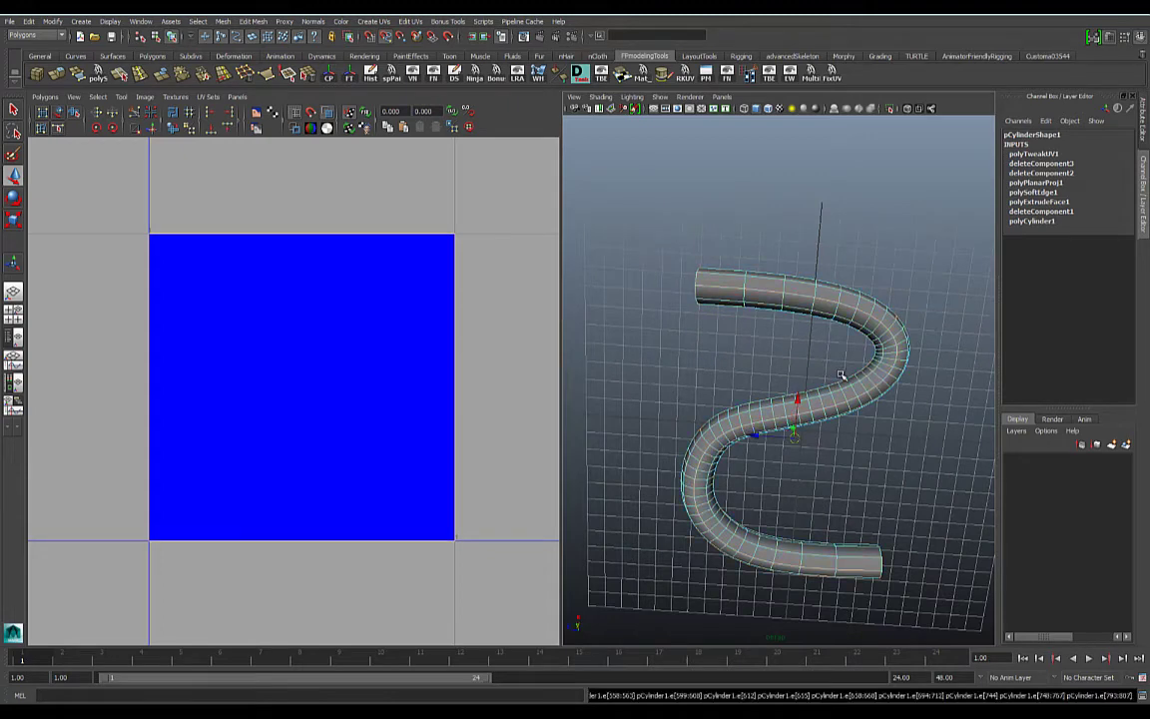
left_click_drag(806, 329, 845, 339, "alt")
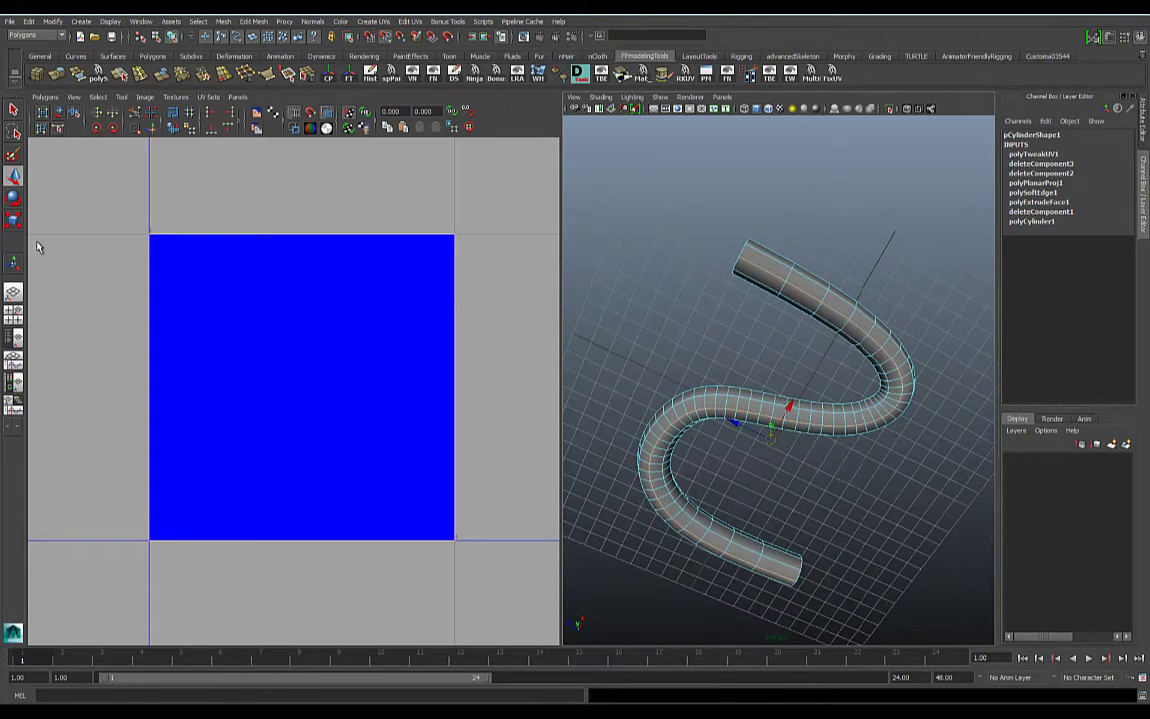
Disable camera based selection for marquee selecting in the Move tool's settings, and close the settings
double_click(14, 176)
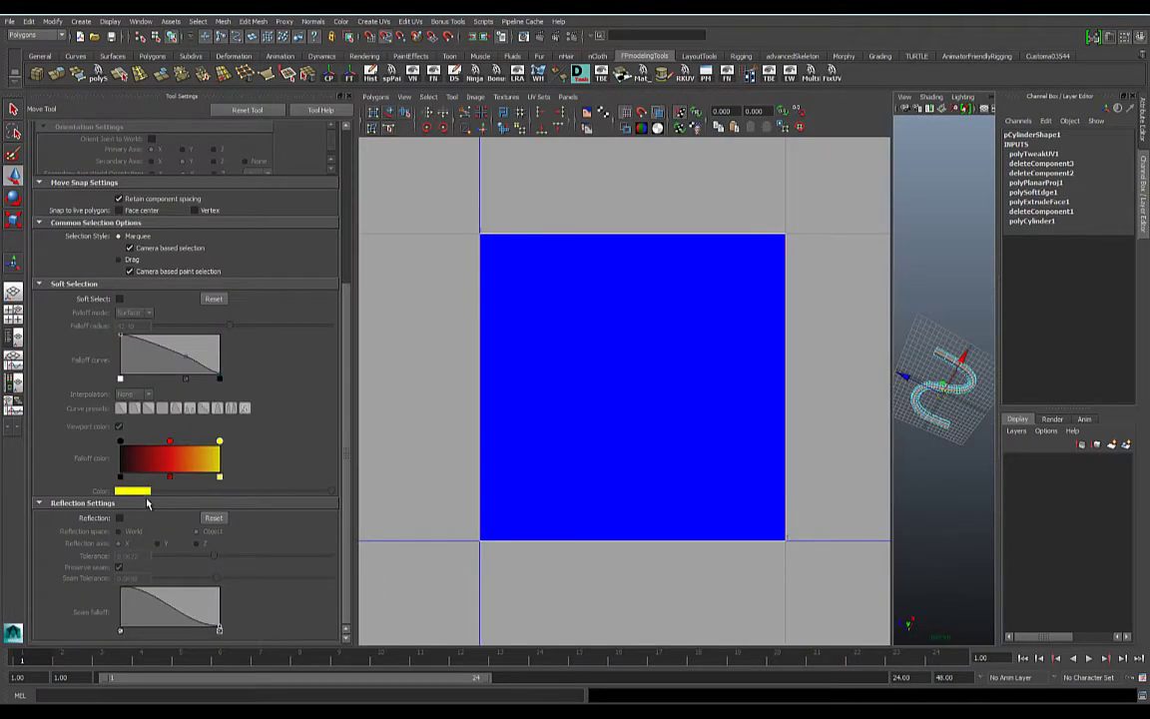
scroll(164, 429, "up", 7)
scroll(158, 407, "down", 1)
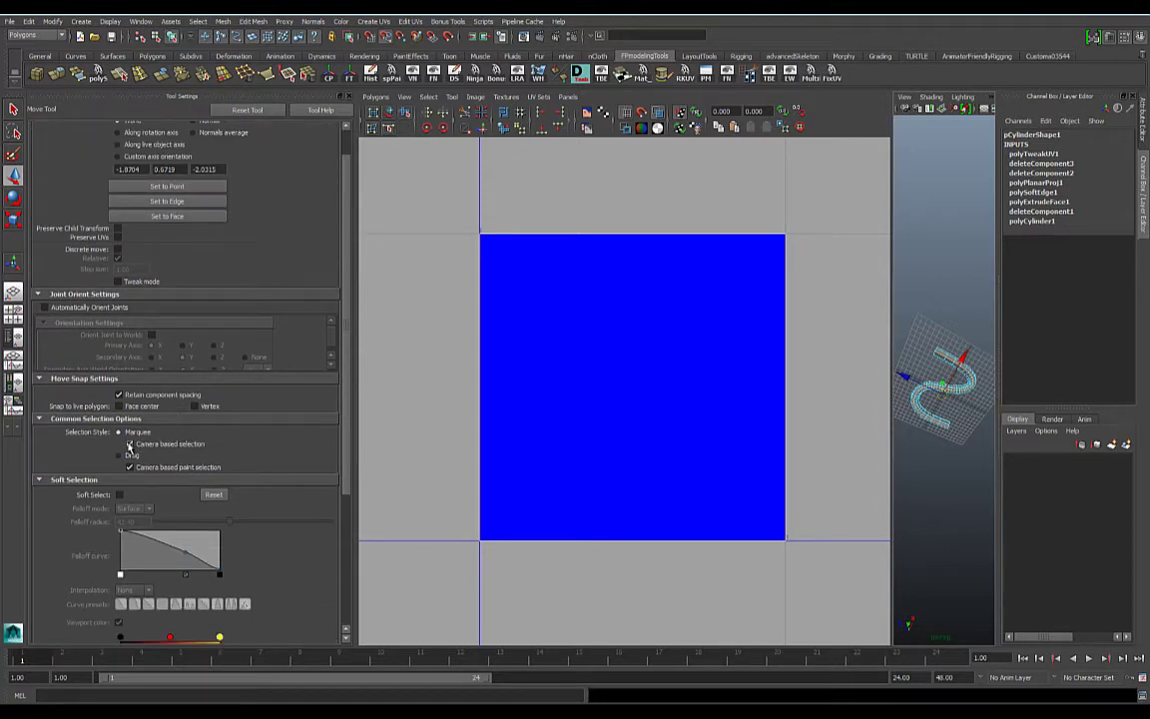
left_click(149, 446)
scroll(152, 449, "down", 1)
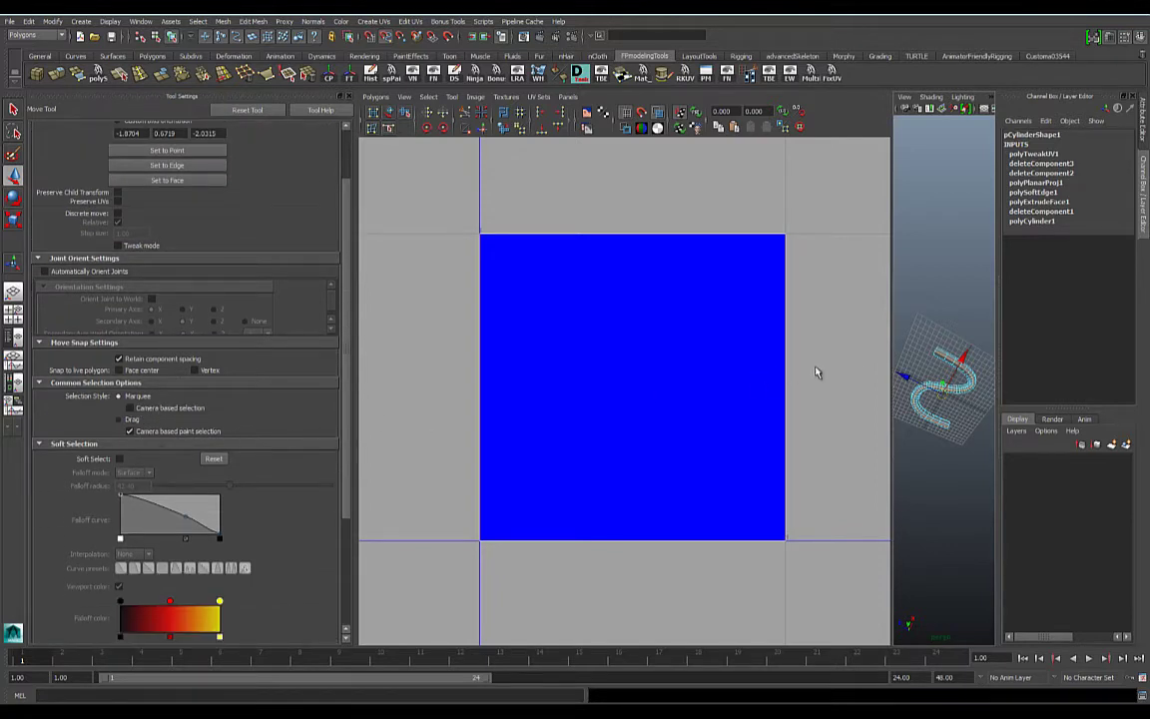
left_click(340, 96)
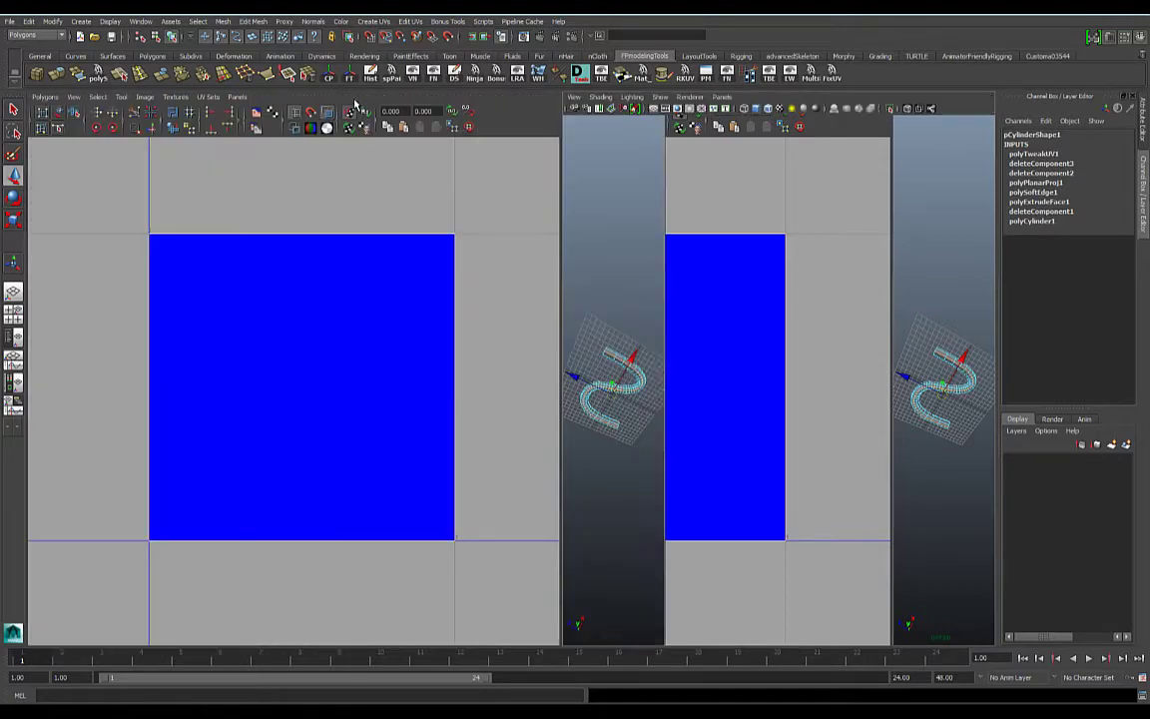
Invert the edge selection so that every tube edge except the lengthwise seam loop is selected
mouse_move(746, 336)
left_mouse_down("alt")
mouse_move(795, 354)
mouse_move(736, 353)
mouse_move(765, 334)
mouse_move(754, 323)
left_mouse_up("alt")
left_click_drag(659, 340, 945, 598)
left_click_drag(919, 496, 633, 293, "alt")
left_click(765, 301, "shift")
left_click(31, 23)
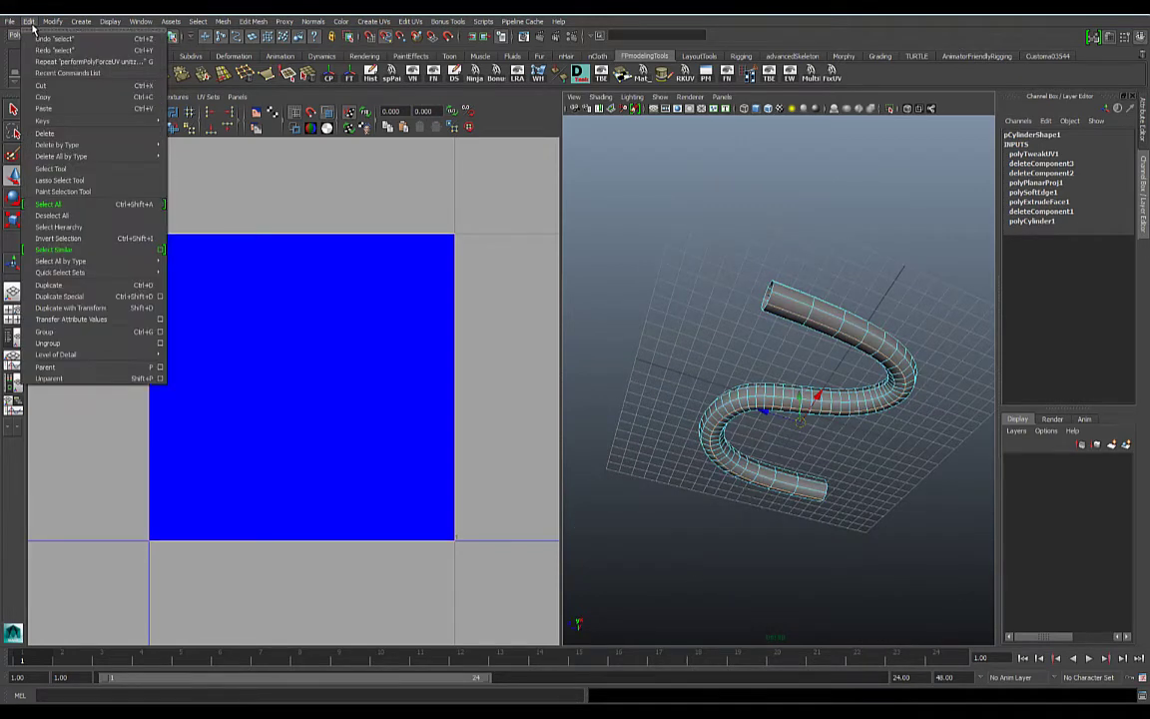
left_click(69, 240)
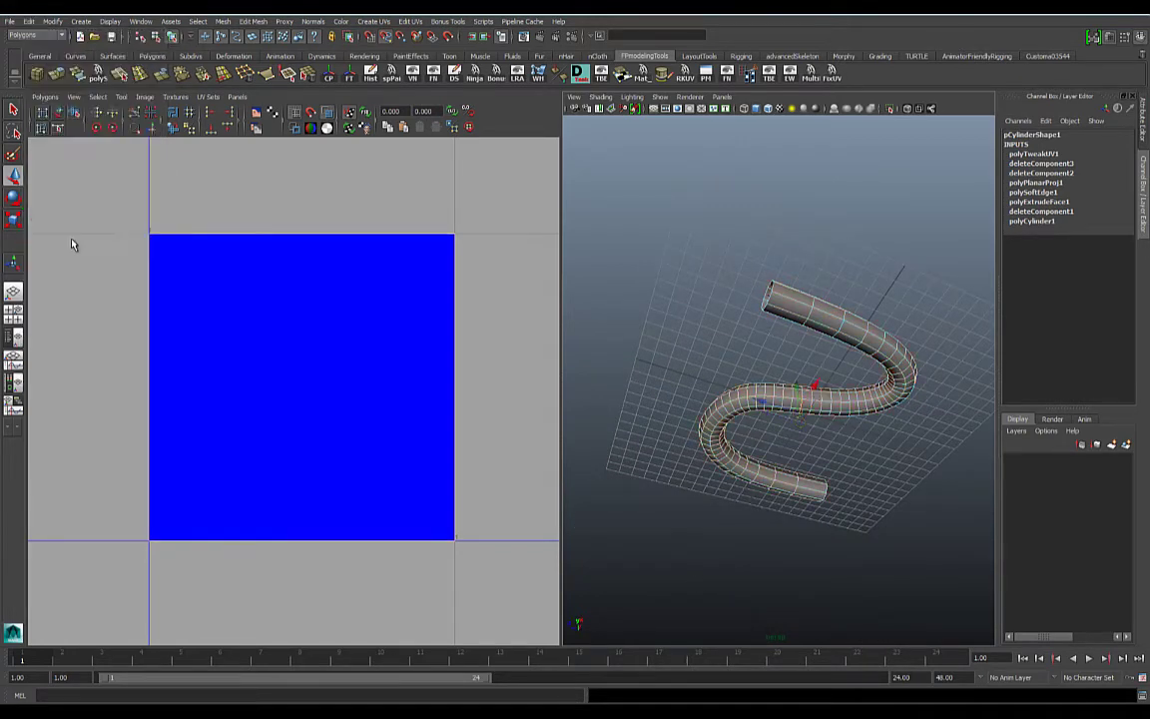
Check the selected edges around the tube, and move and sew their UVs into one strip
left_click_drag(775, 301, 788, 324, "alt")
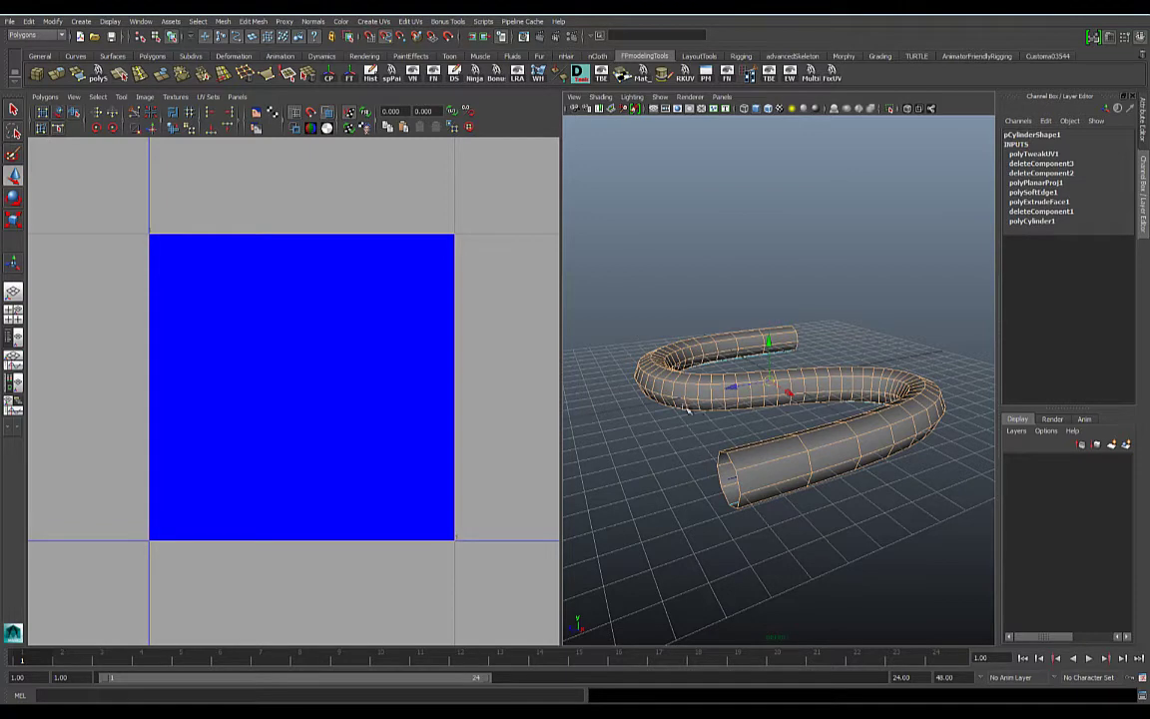
left_click_drag(866, 361, 761, 286, "alt")
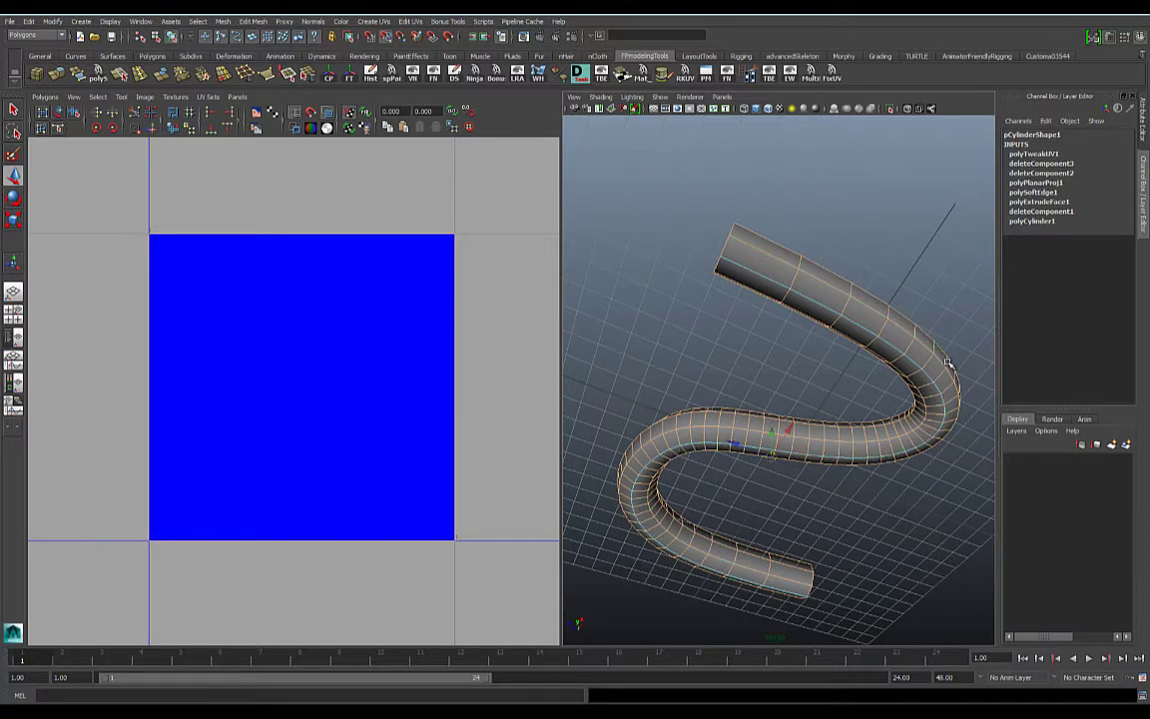
left_click_drag(834, 303, 786, 326, "alt")
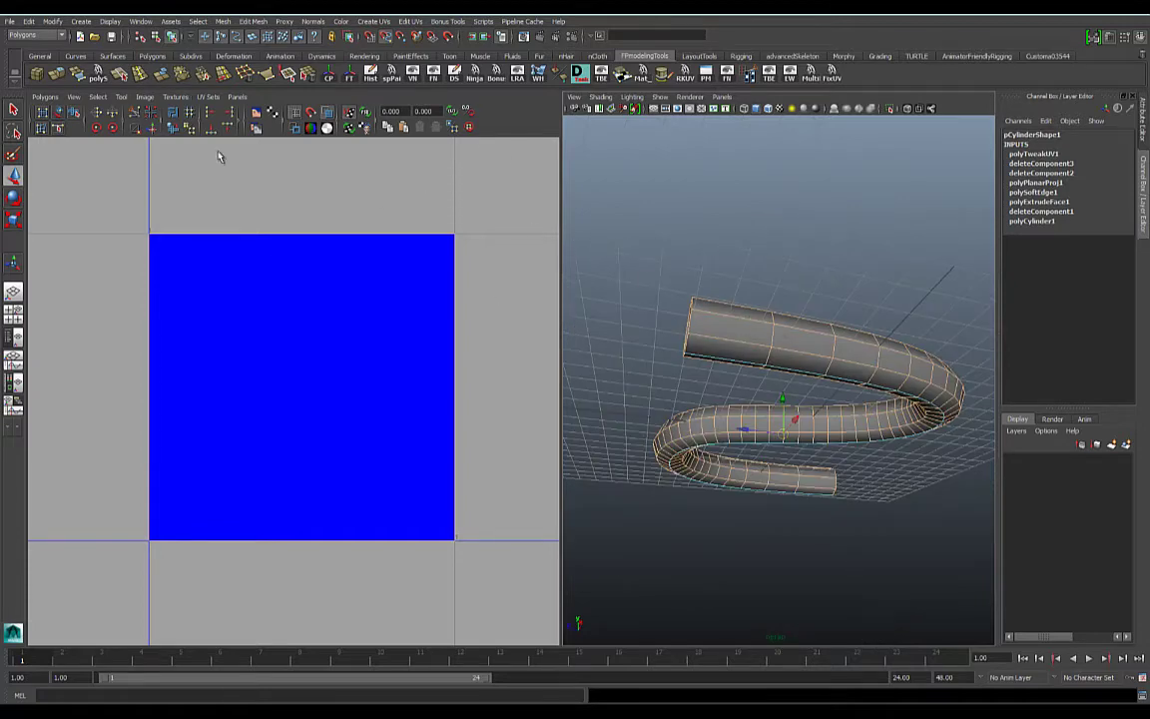
left_click(153, 131)
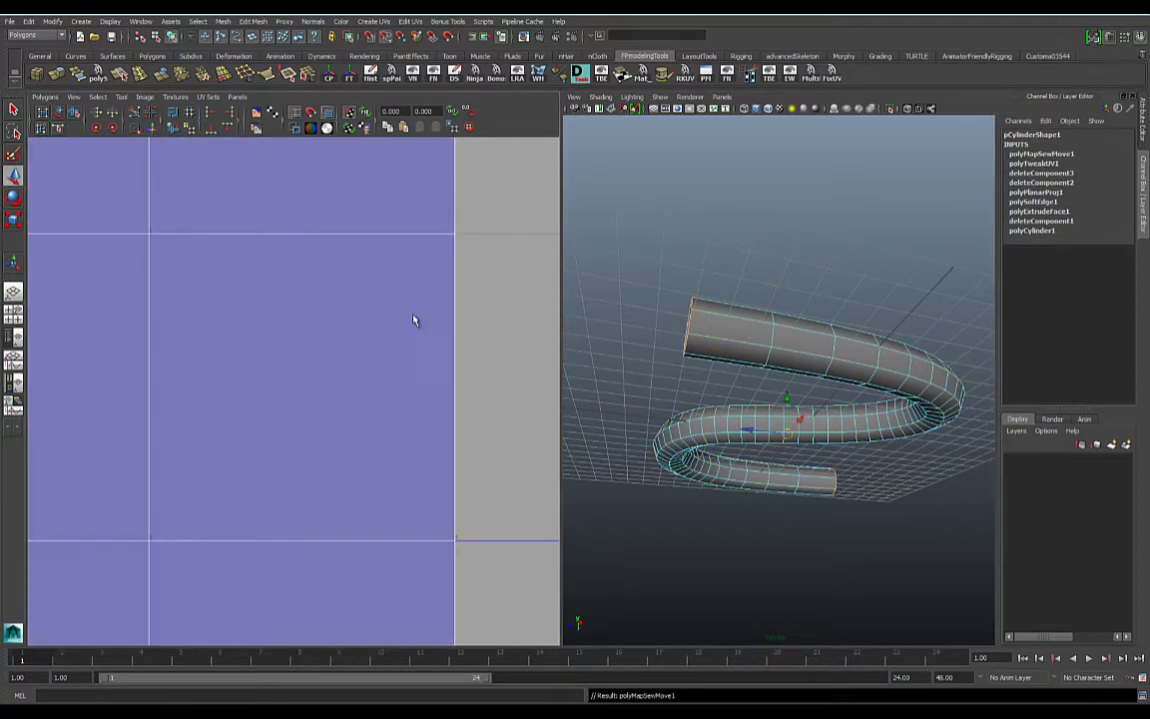
Examine the full length of the sewn UV strip against the UV grid
scroll(411, 349, "down", 5)
scroll(274, 312, "down", 6)
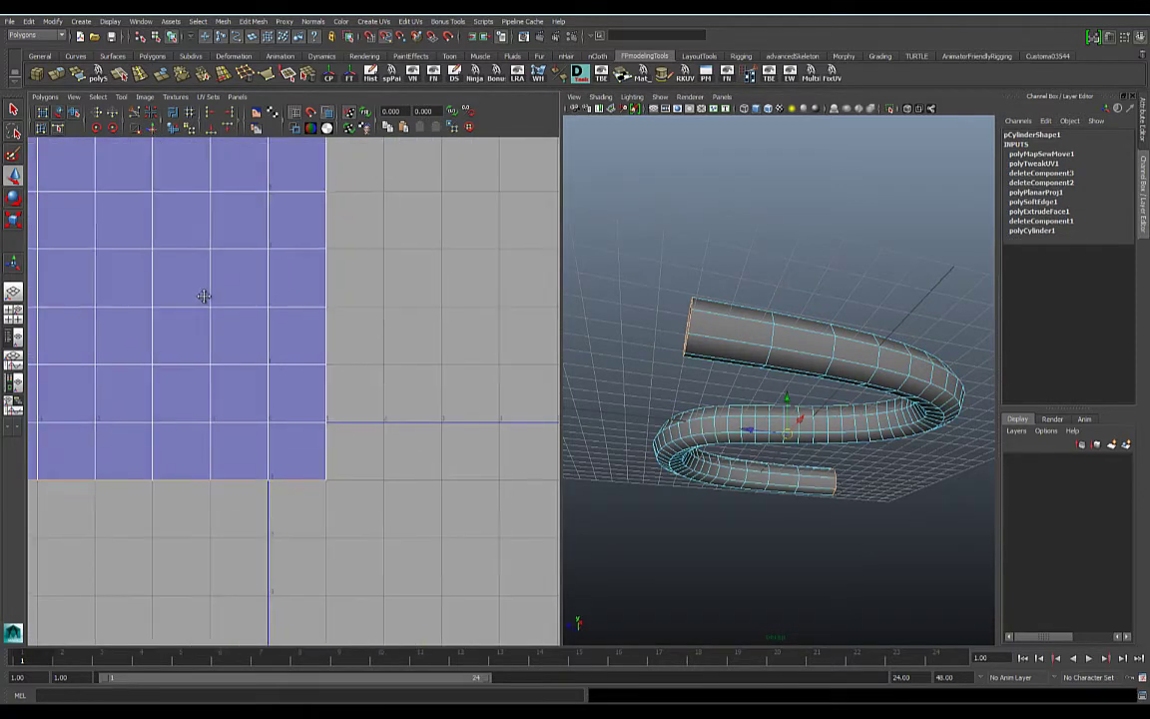
right_click_drag(293, 255, 97, 277, "alt")
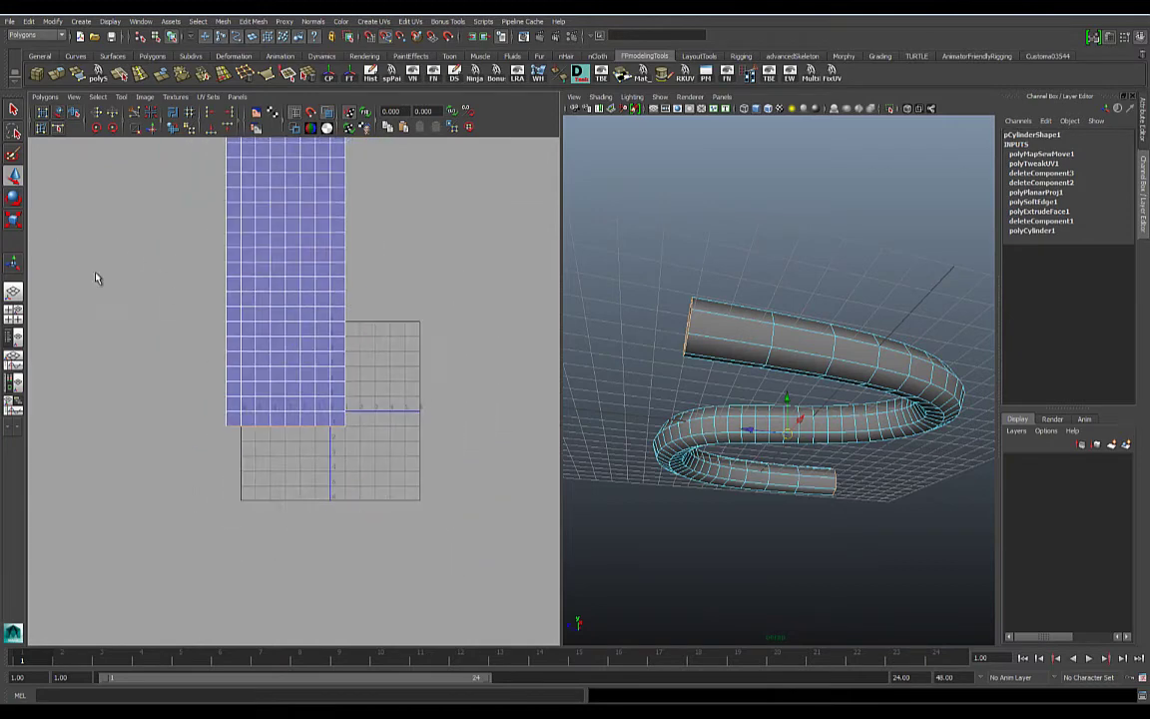
right_click_drag(380, 254, 311, 256, "alt")
middle_click_drag(280, 310, 302, 355, "alt")
right_click_drag(302, 356, 159, 341, "alt")
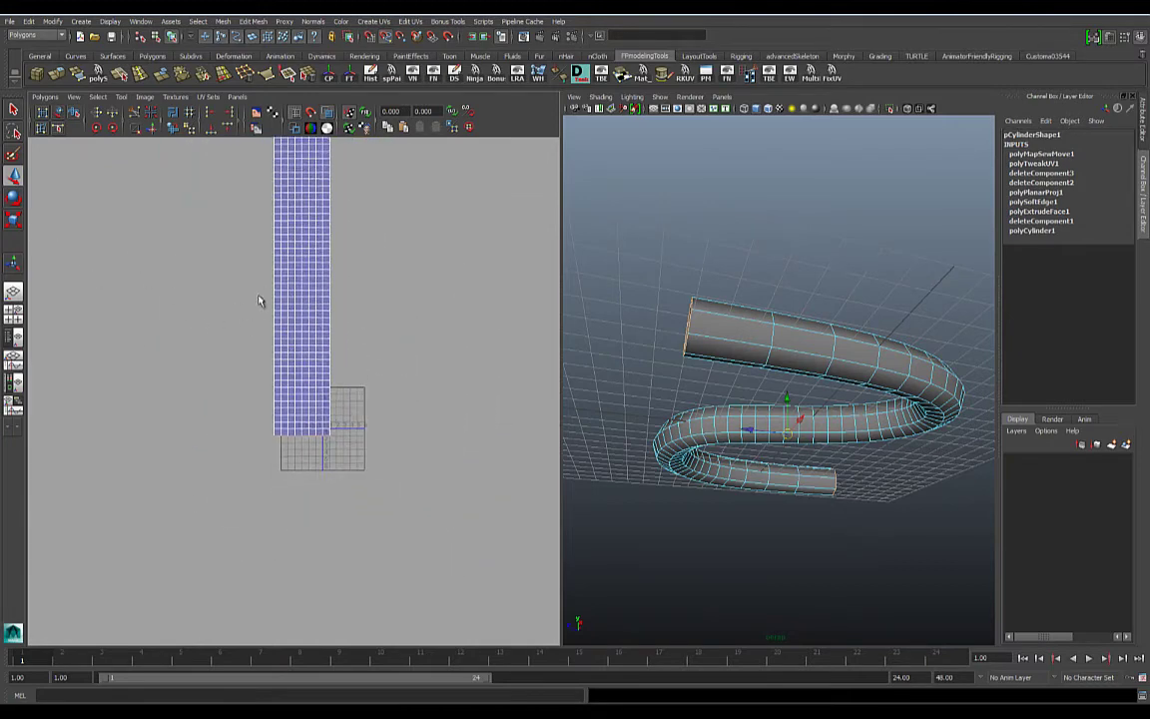
middle_click_drag(261, 302, 226, 356, "alt")
right_click_drag(305, 333, 170, 313, "alt")
middle_click_drag(192, 311, 210, 340, "alt")
scroll(256, 333, "up", 3)
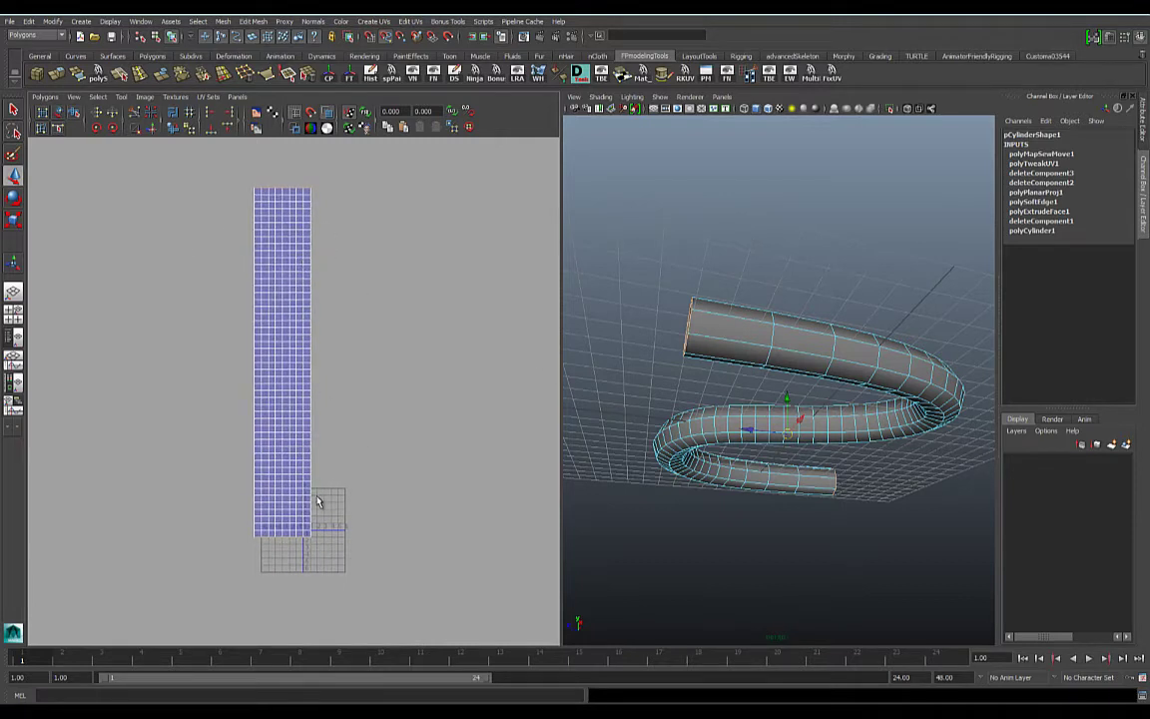
middle_click_drag(346, 475, 346, 540, "alt")
Select all UVs of the sewn tube strip and scale them down uniformly
right_click_drag(257, 319, 296, 316)
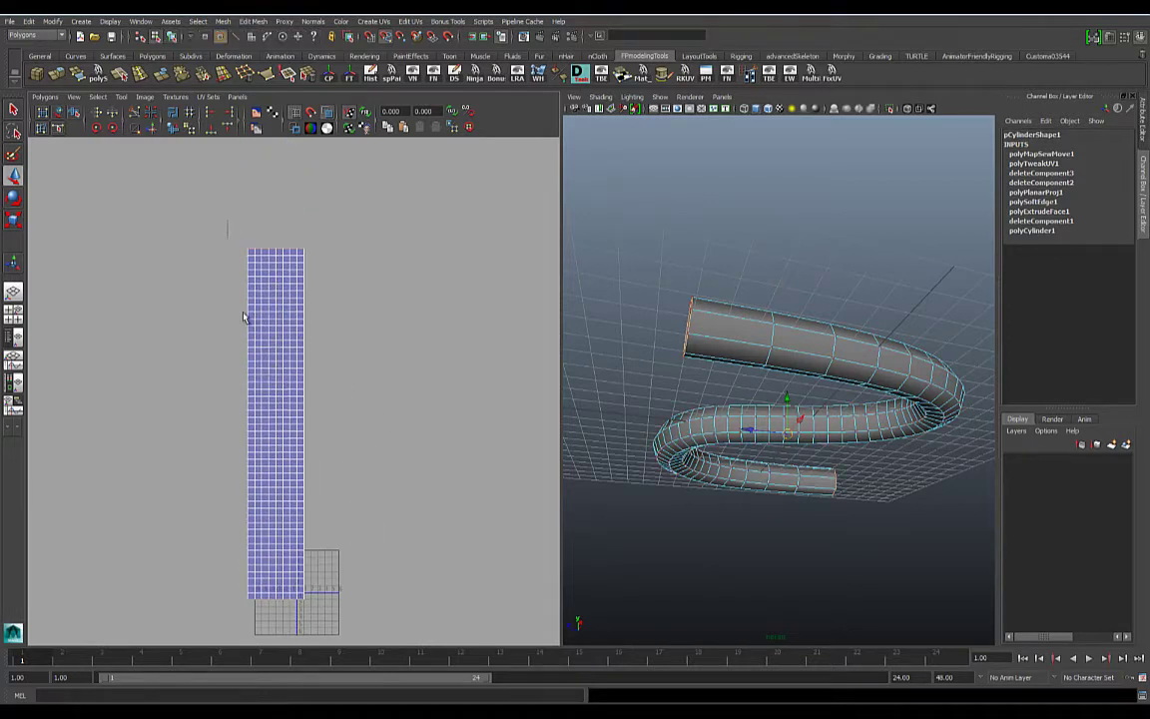
left_click_drag(205, 200, 435, 608)
key("e")
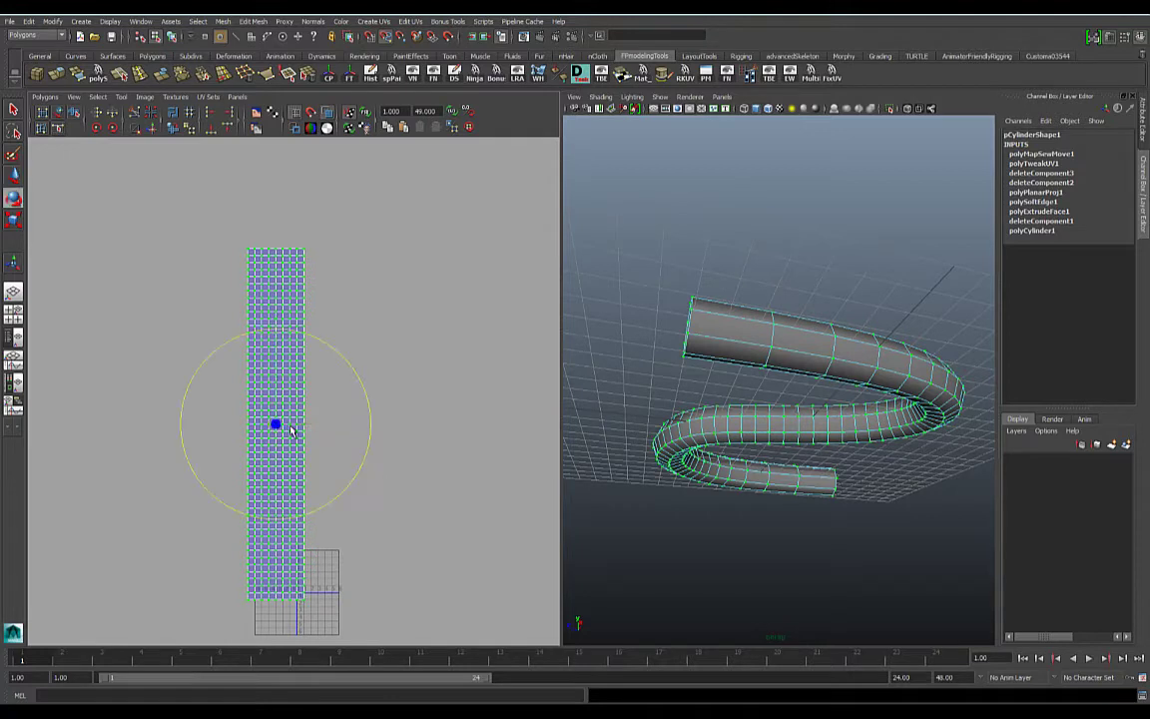
key("r")
left_click_drag(275, 424, 210, 436)
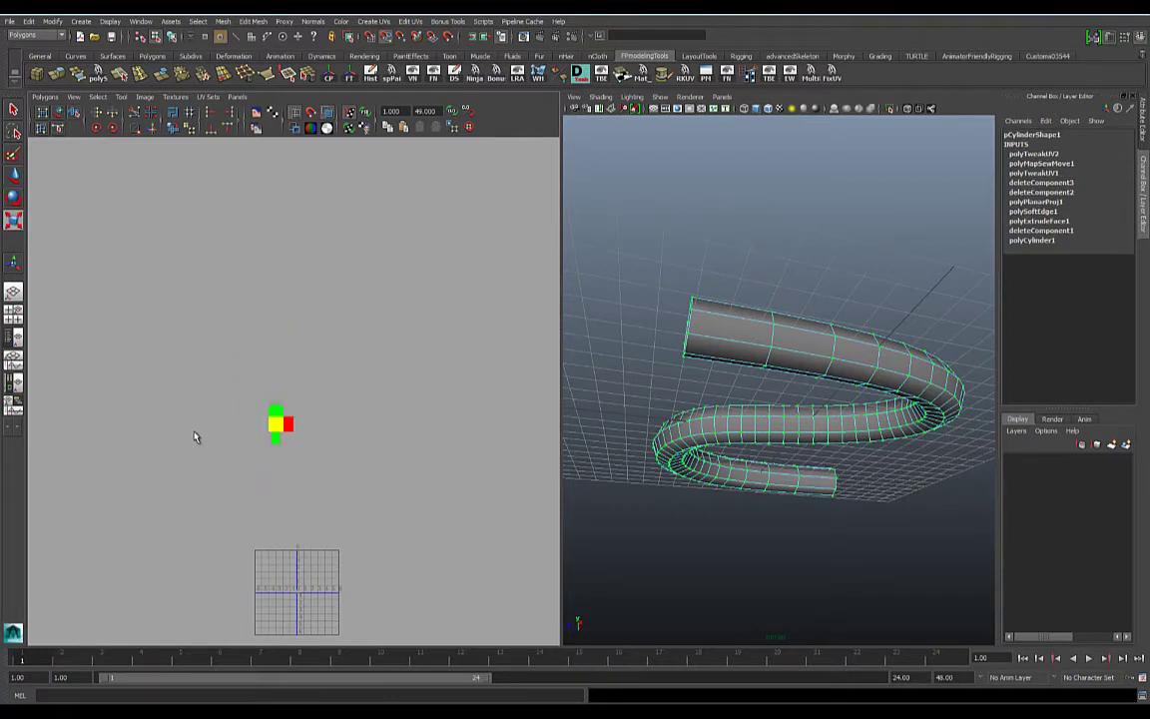
Select the shrunken strip's UVs and move them into the upper-right quadrant of the UV grid
key("w")
right_click_drag(239, 441, 439, 460, "alt")
middle_click_drag(439, 459, 463, 295, "alt")
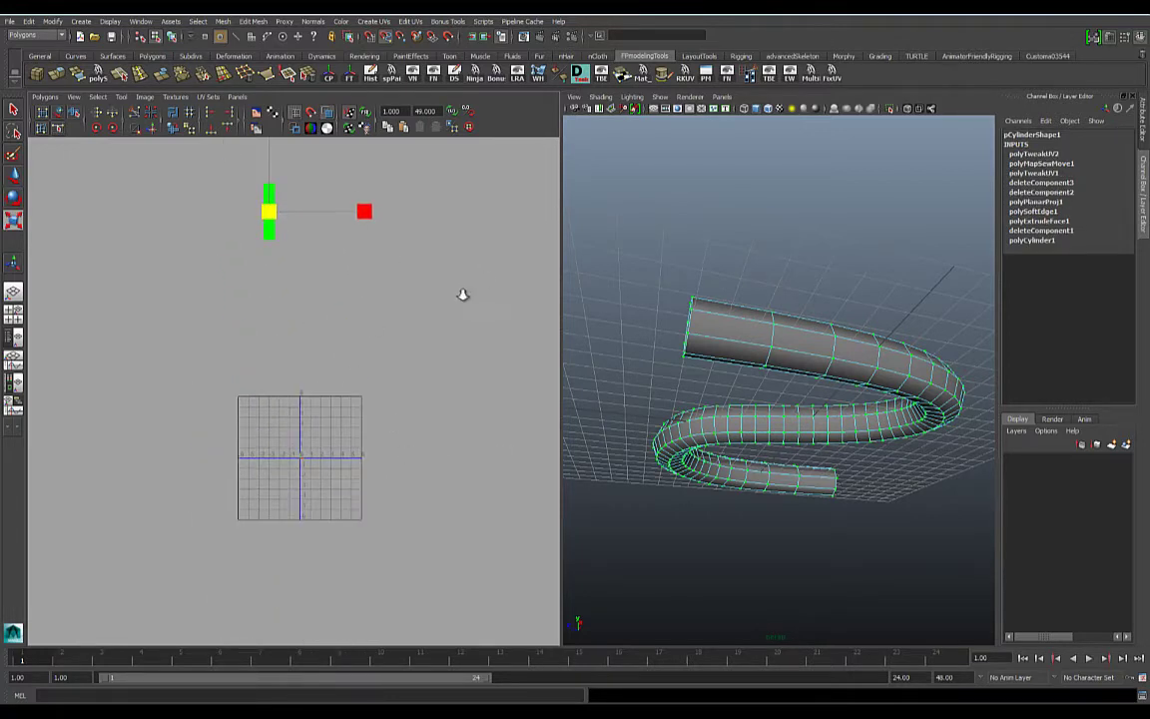
right_click_drag(462, 296, 427, 313, "alt")
key("w")
left_click_drag(256, 161, 357, 404)
left_click_drag(340, 336, 308, 434)
right_click_drag(309, 434, 752, 411, "alt")
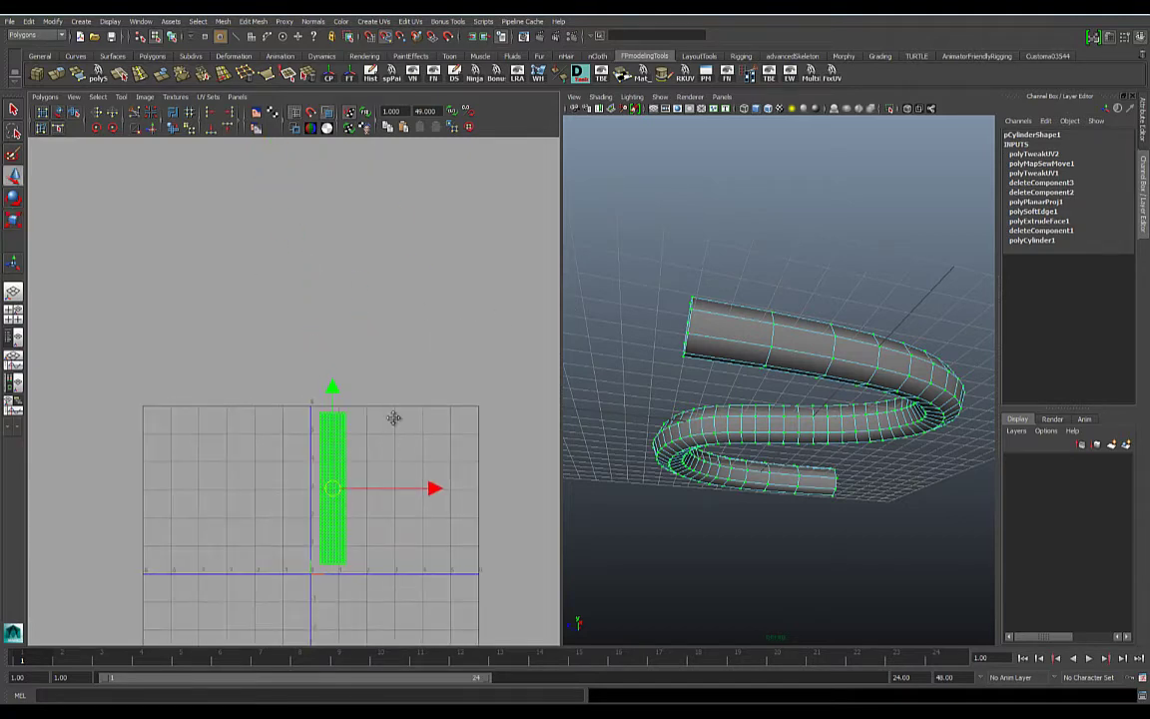
Scale the UV strip slightly narrower in U and slightly taller in V
middle_click_drag(392, 418, 300, 281, "alt")
right_click_drag(300, 280, 839, 344, "alt")
middle_click_drag(422, 345, 550, 392, "alt")
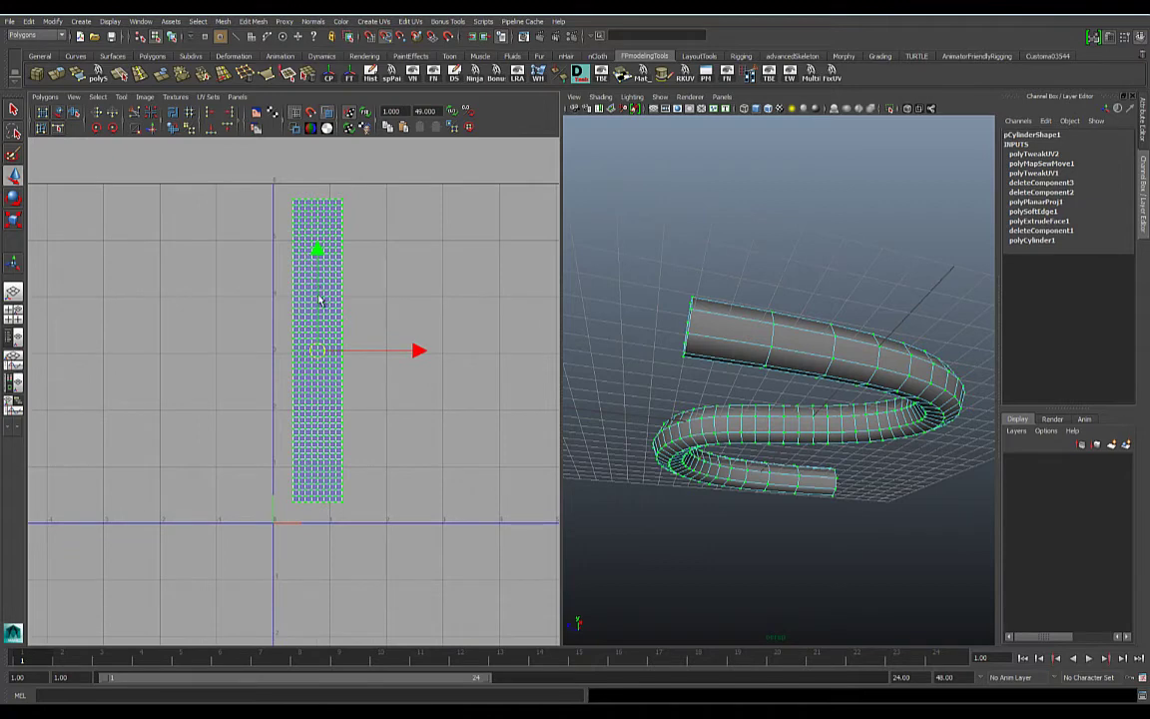
key("e")
key("r")
mouse_move(324, 351)
left_mouse_down()
mouse_move(338, 351)
mouse_move(320, 353)
left_mouse_up()
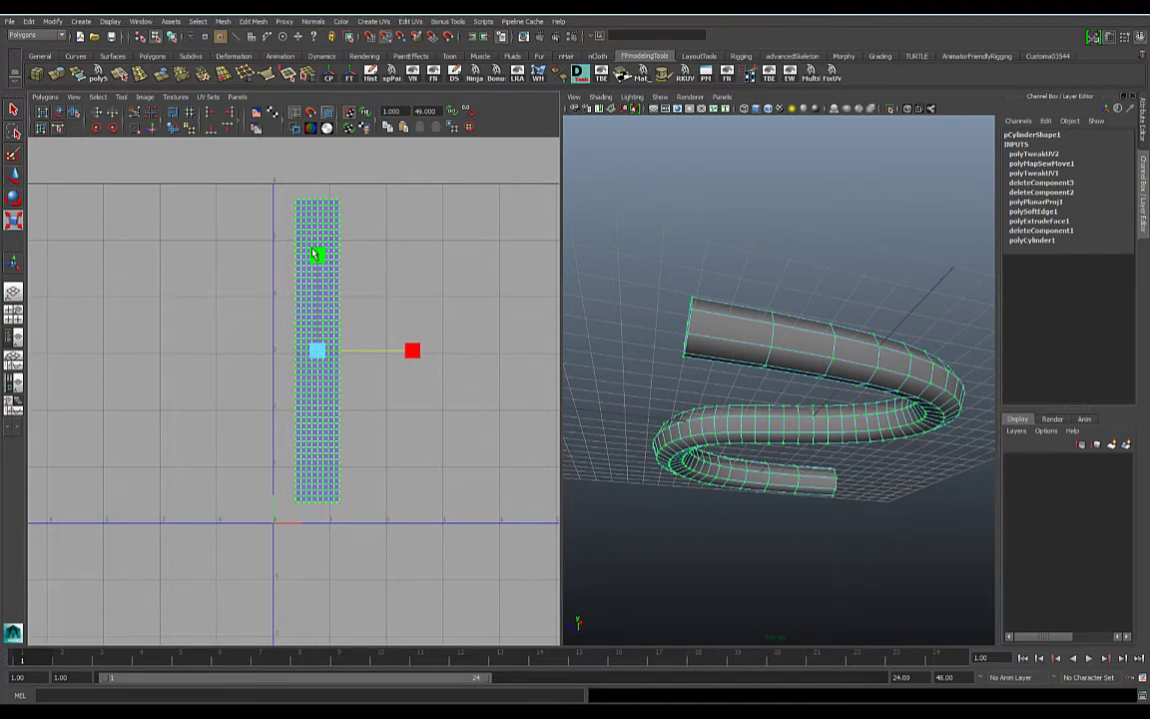
mouse_move(314, 254)
left_mouse_down()
mouse_move(315, 244)
mouse_move(322, 260)
left_mouse_up()
Move the UV strip close to the V axis and scale it up uniformly to nearly fill the quadrant's height
key("w")
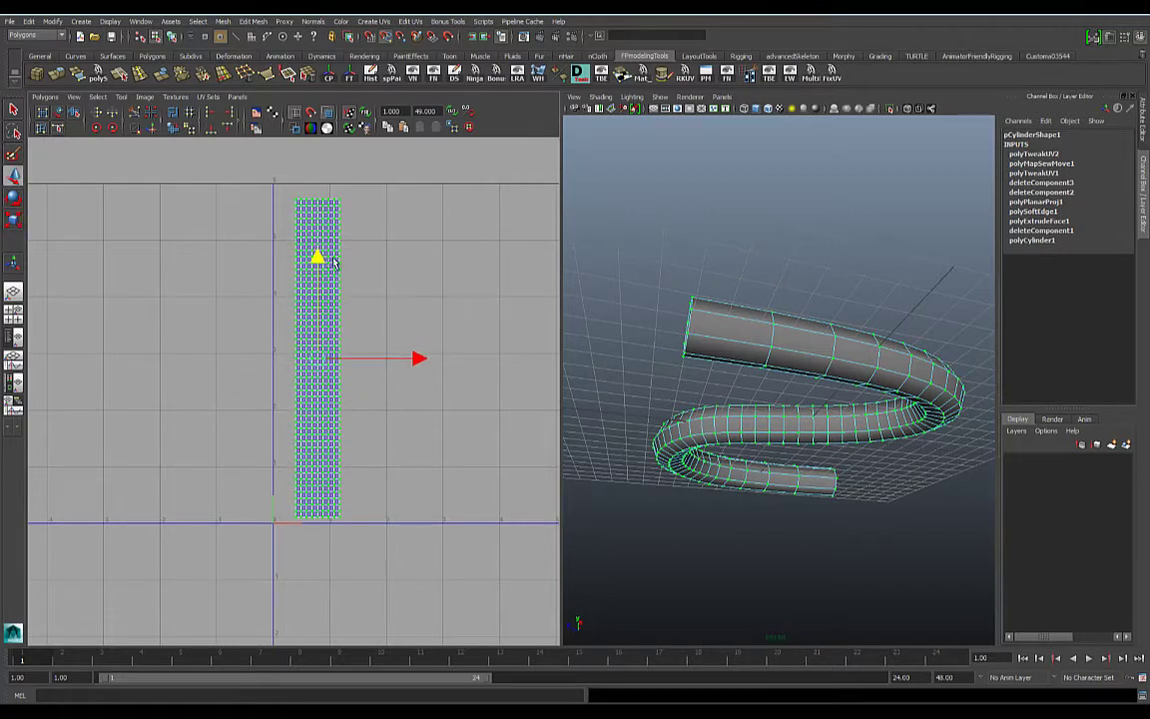
left_click_drag(419, 360, 401, 359)
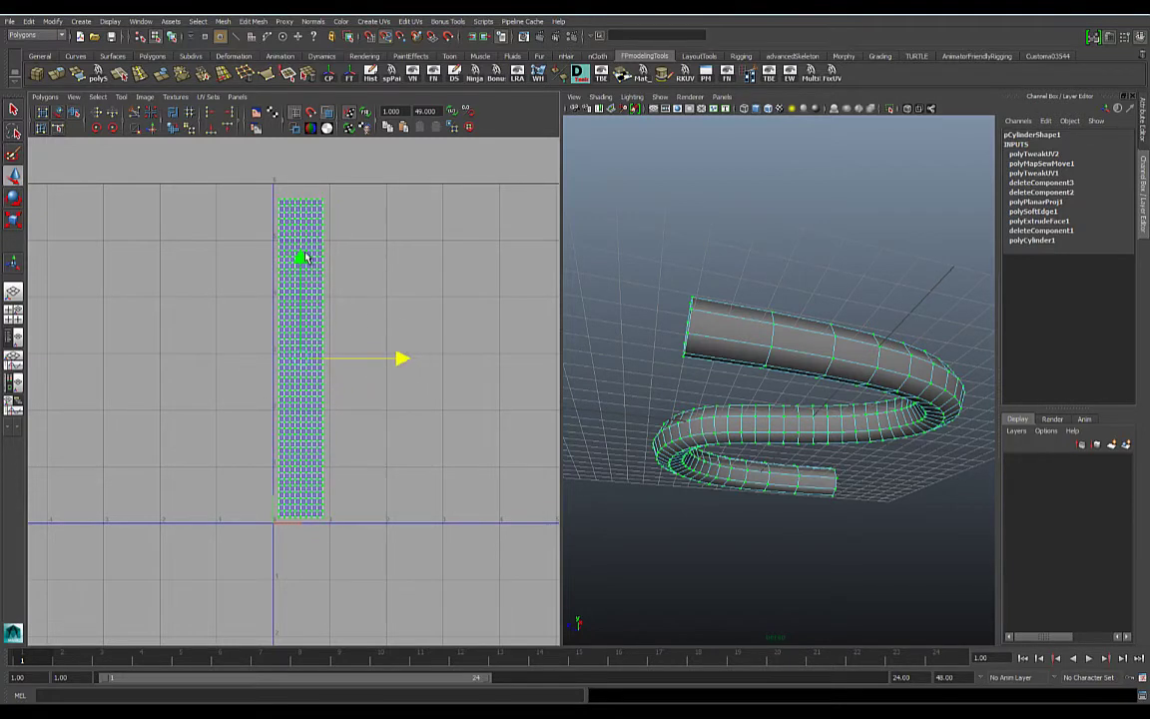
left_click_drag(304, 261, 303, 256)
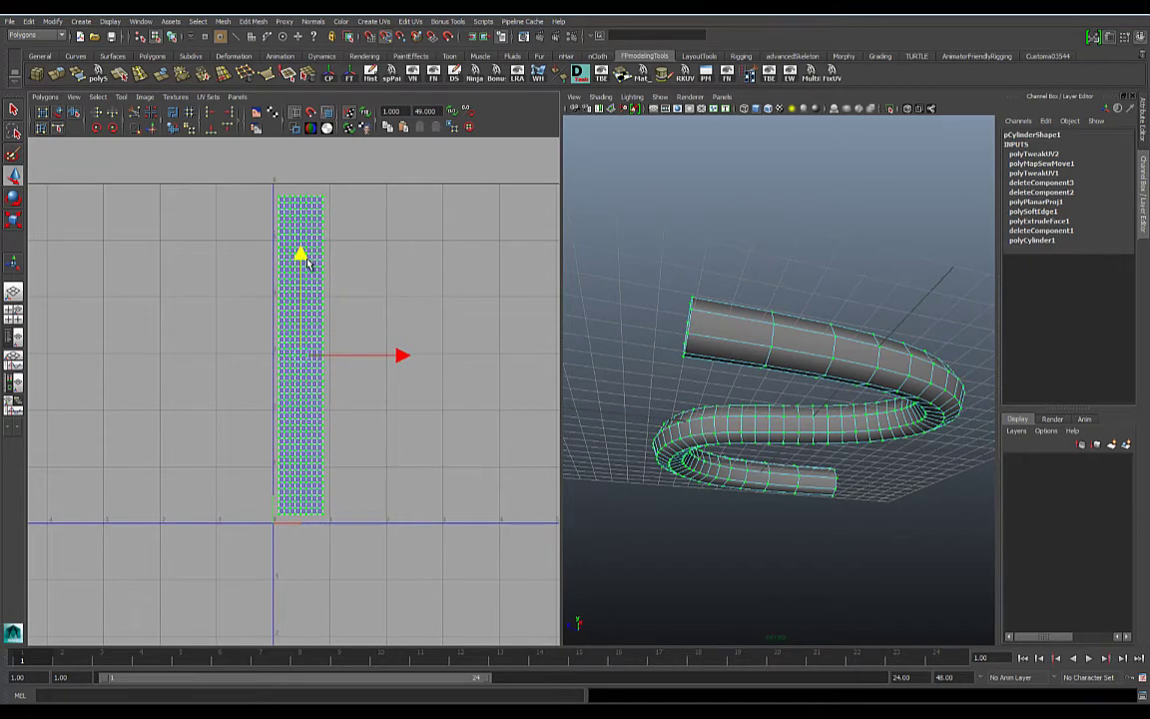
key("e")
key("r")
left_click_drag(303, 354, 319, 344)
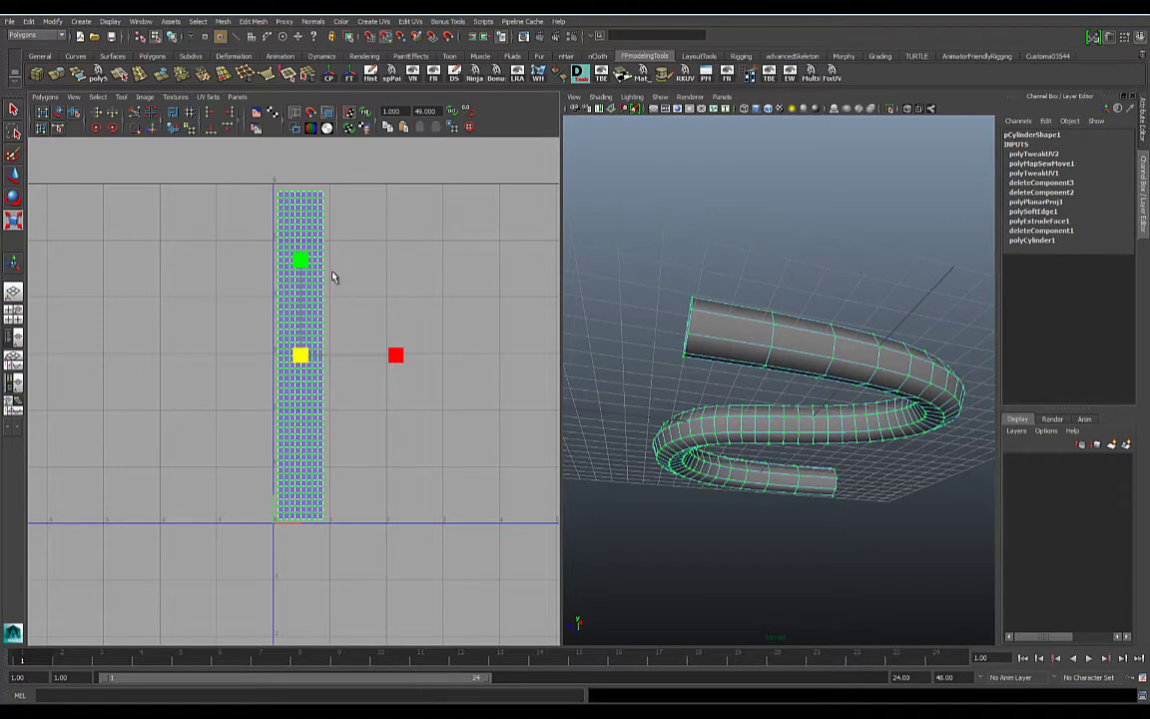
Return the tube to object mode and display its checker texture, checking the pattern from above
middle_click_drag(333, 278, 292, 289, "alt")
middle_click_drag(426, 304, 363, 308, "alt")
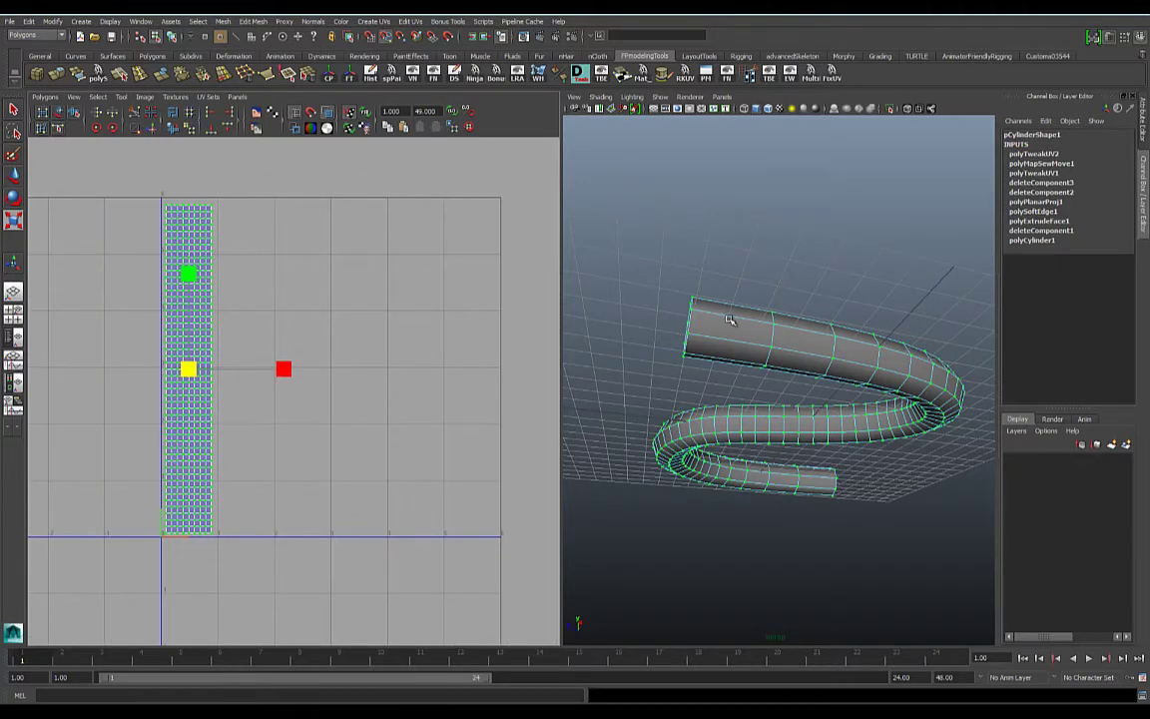
left_click_drag(729, 320, 751, 356, "alt")
right_click_drag(789, 376, 826, 368)
left_click_drag(827, 368, 765, 365, "alt")
right_click_drag(764, 366, 792, 365)
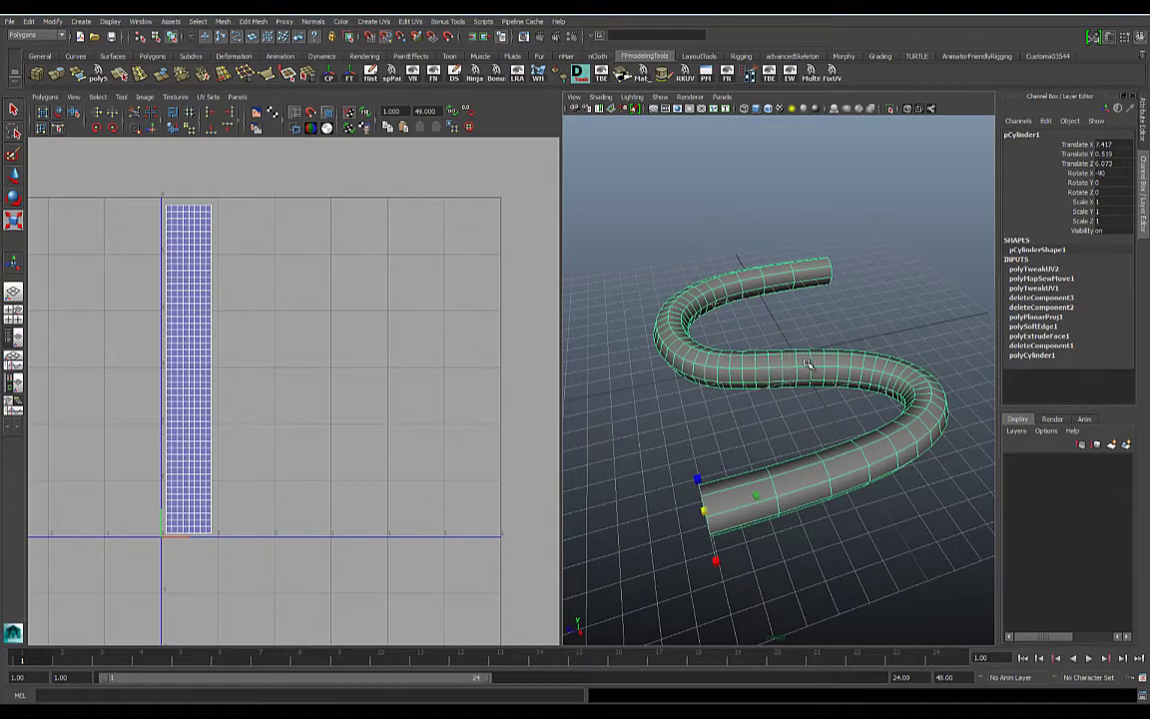
key("6")
mouse_move(769, 295)
left_mouse_down("alt")
mouse_move(744, 307)
mouse_move(766, 322)
mouse_move(727, 326)
mouse_move(755, 339)
mouse_move(845, 282)
left_mouse_up("alt")
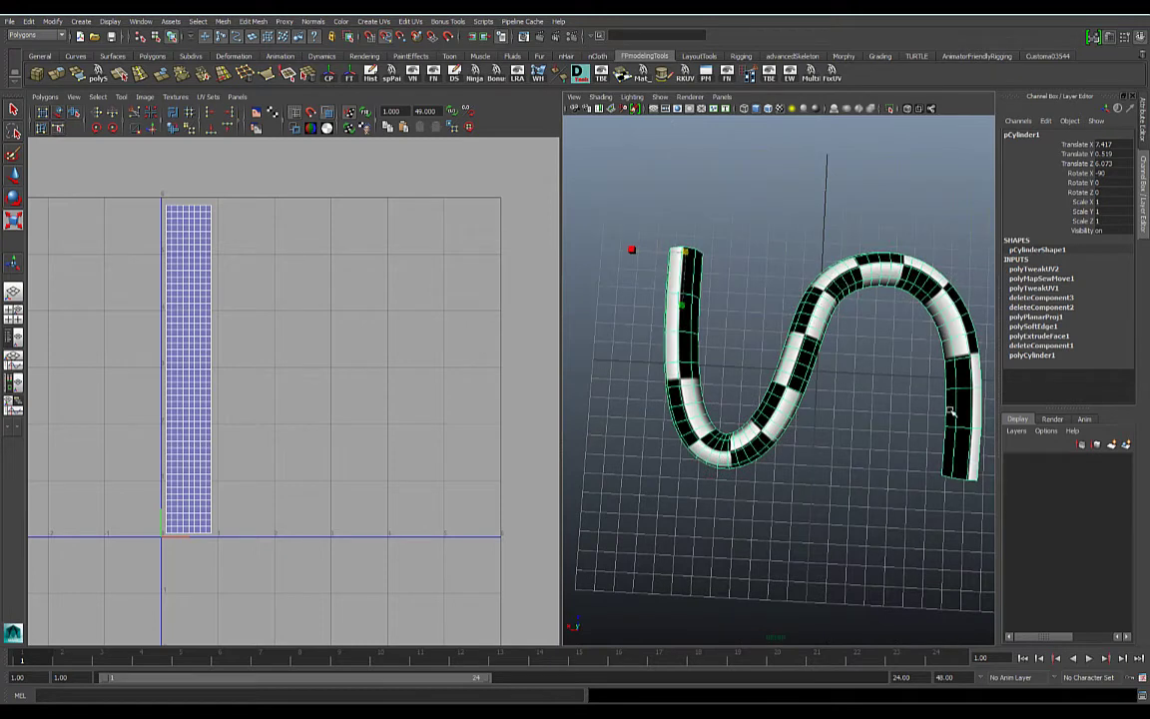
Select the UV row at the strip's upper end and enable soft selection with a falloff radius of 0.53
right_click_drag(150, 247, 255, 239, "alt")
middle_click_drag(255, 238, 282, 244, "alt")
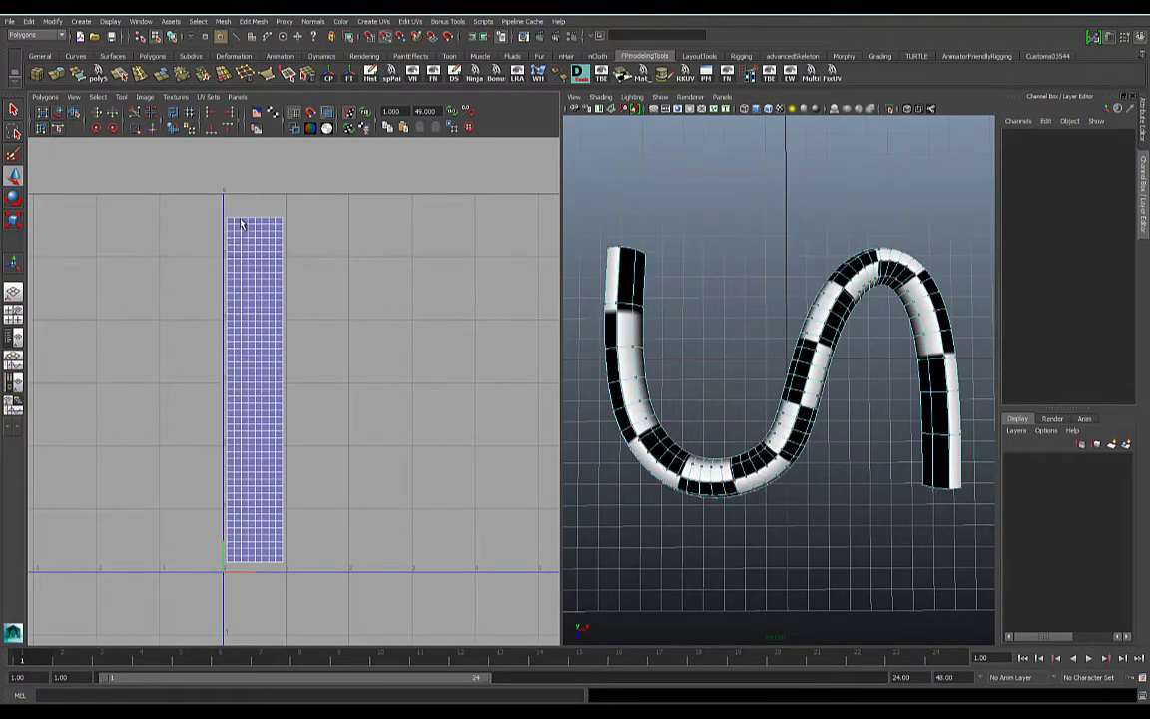
right_click_drag(240, 219, 256, 219)
left_click_drag(304, 226, 300, 217)
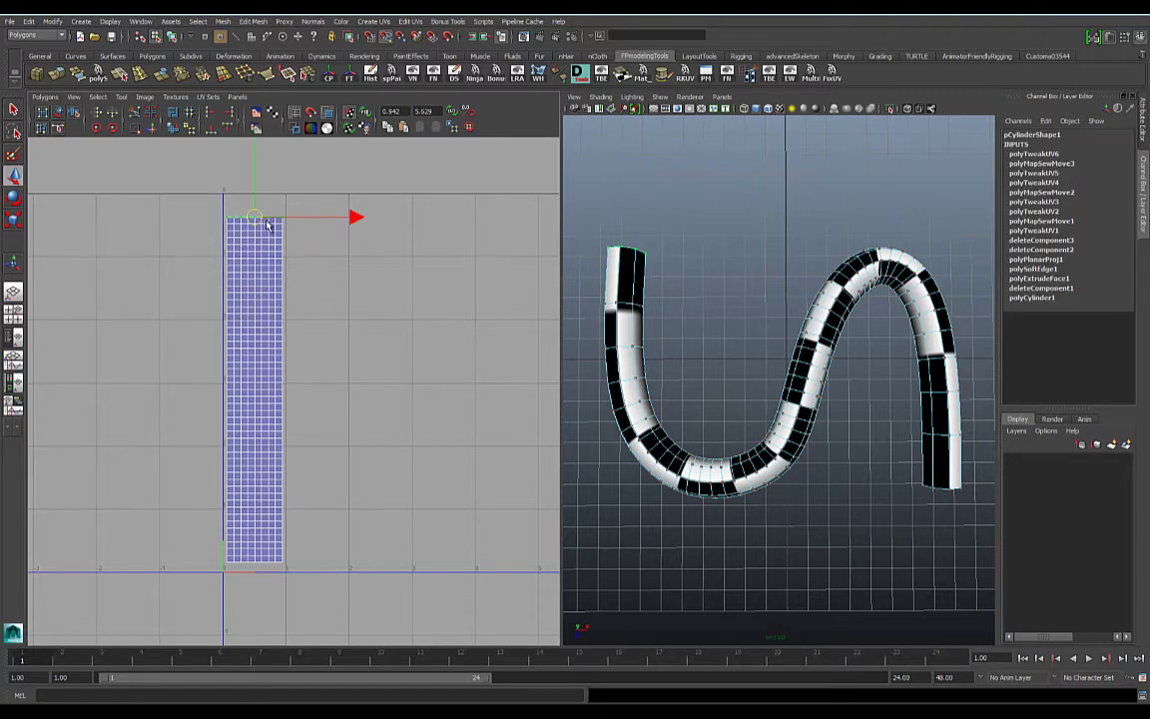
key("b")
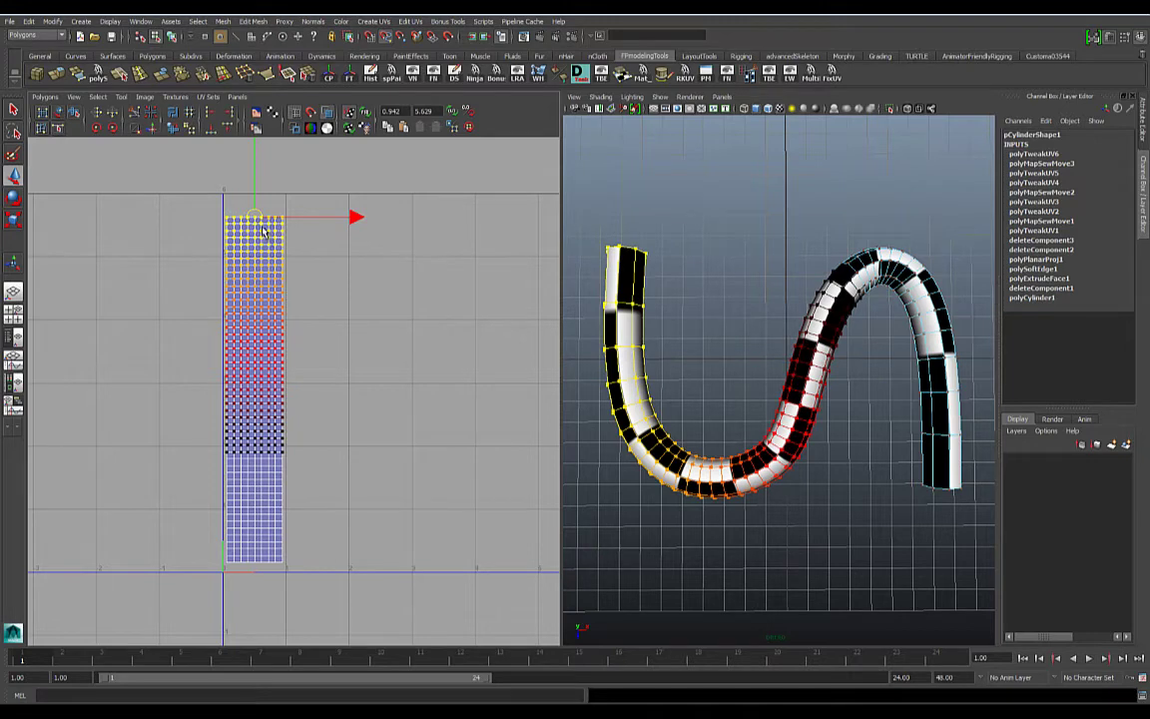
middle_click_drag(262, 222, 74, 239)
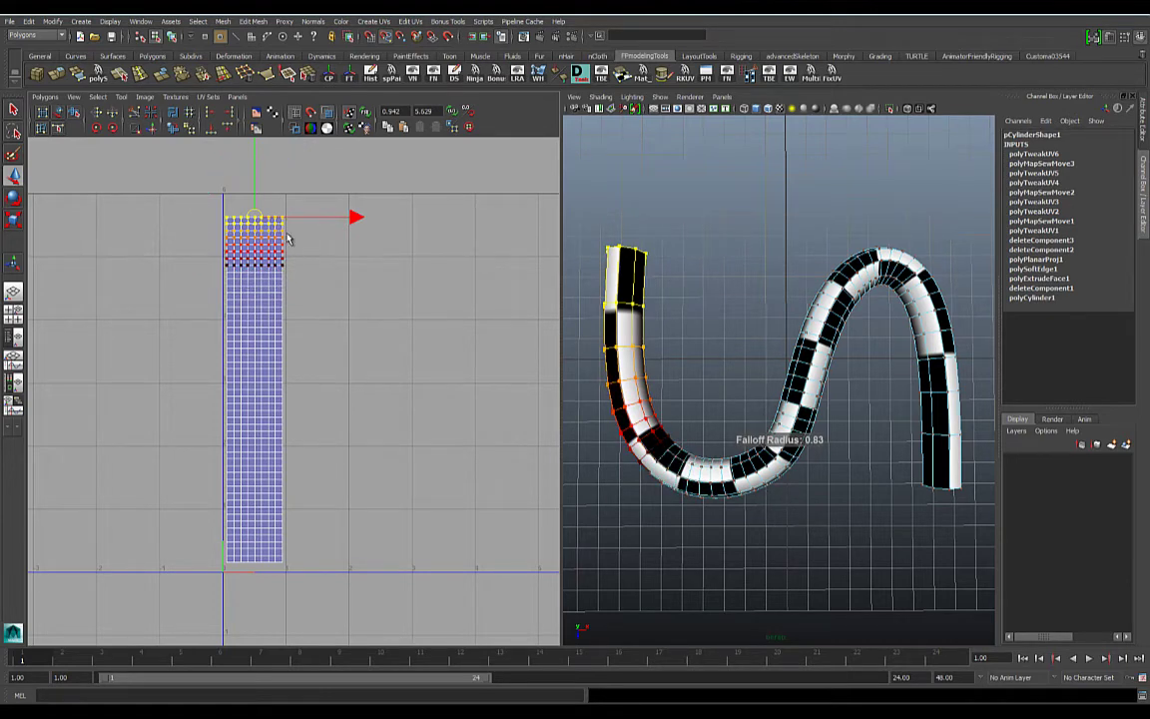
middle_click_drag(255, 231, 236, 232)
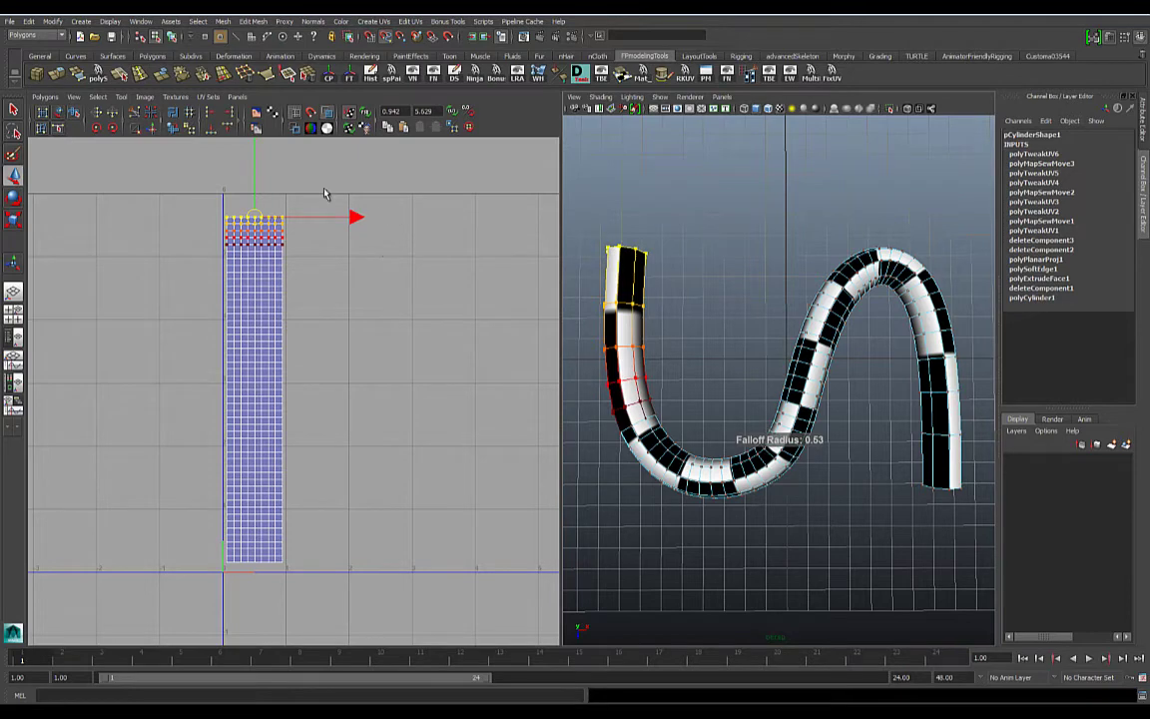
Pull the soft-selected upper-end UVs well above the grid to stretch the widely spaced tube segments there
middle_click_drag(319, 249, 280, 249, "alt")
right_click_drag(279, 248, 208, 279, "alt")
middle_click_drag(207, 279, 254, 311, "alt")
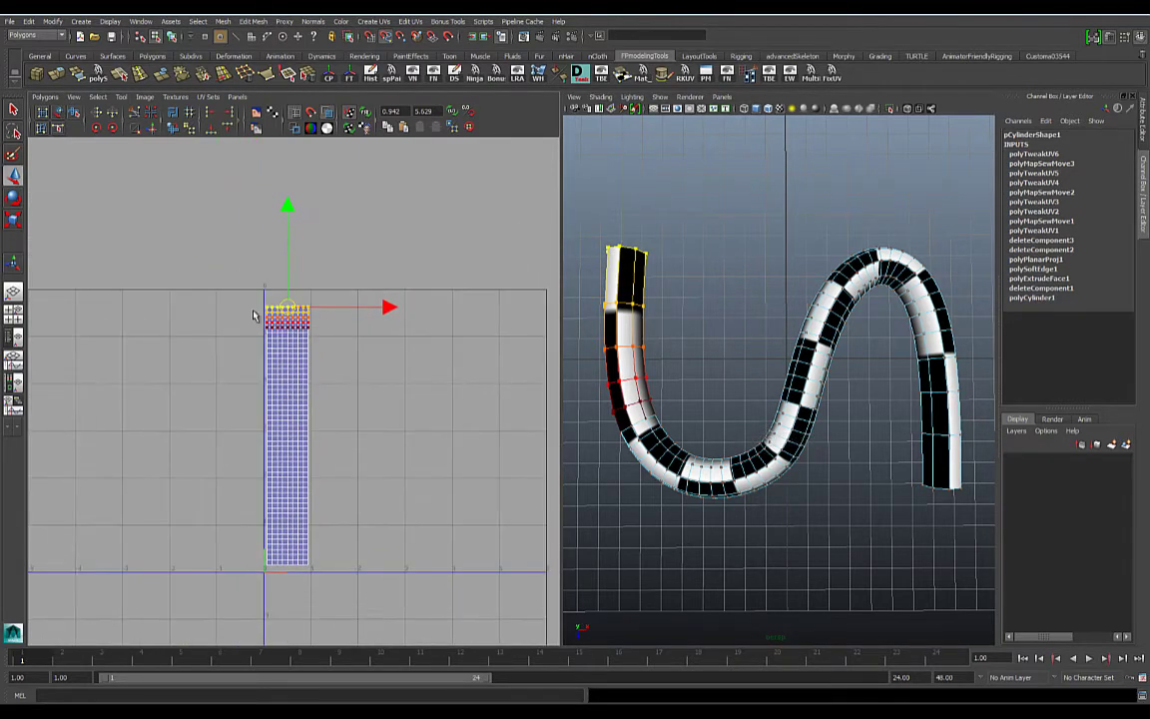
left_click_drag(289, 209, 289, 111)
middle_click_drag(281, 218, 278, 262, "alt")
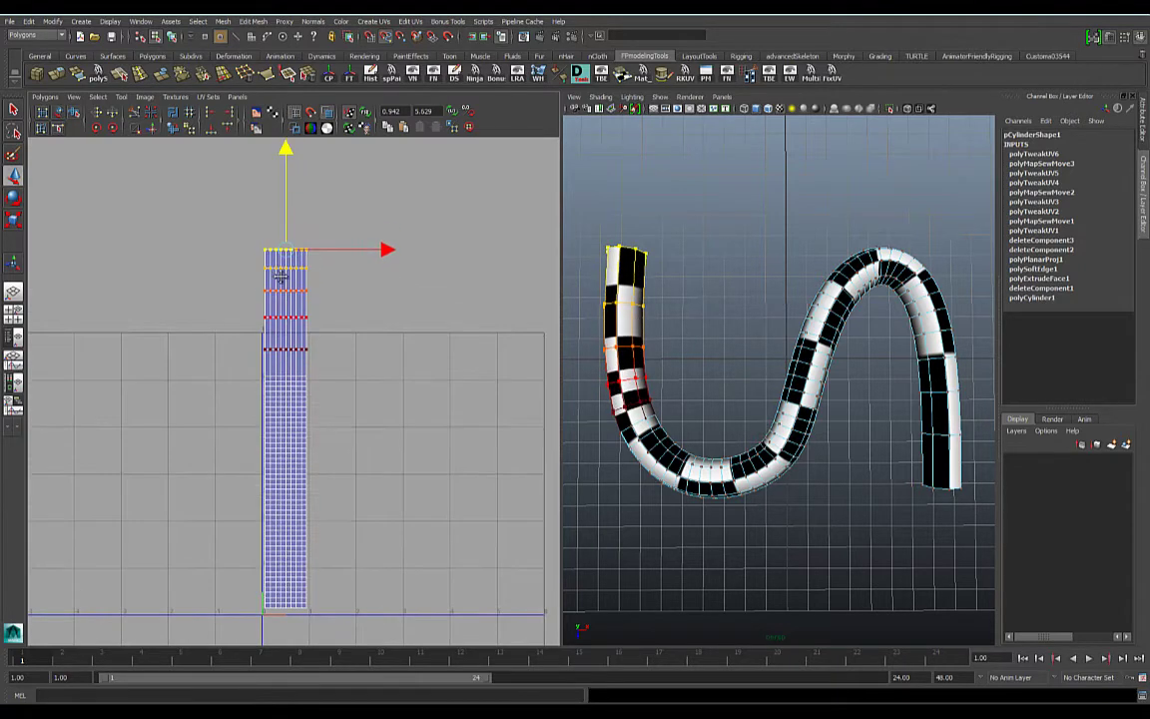
left_click_drag(284, 152, 272, 112)
Soft-select the UV row at the strip's lower end and pull it down below the U axis
middle_click_drag(319, 443, 324, 418, "alt")
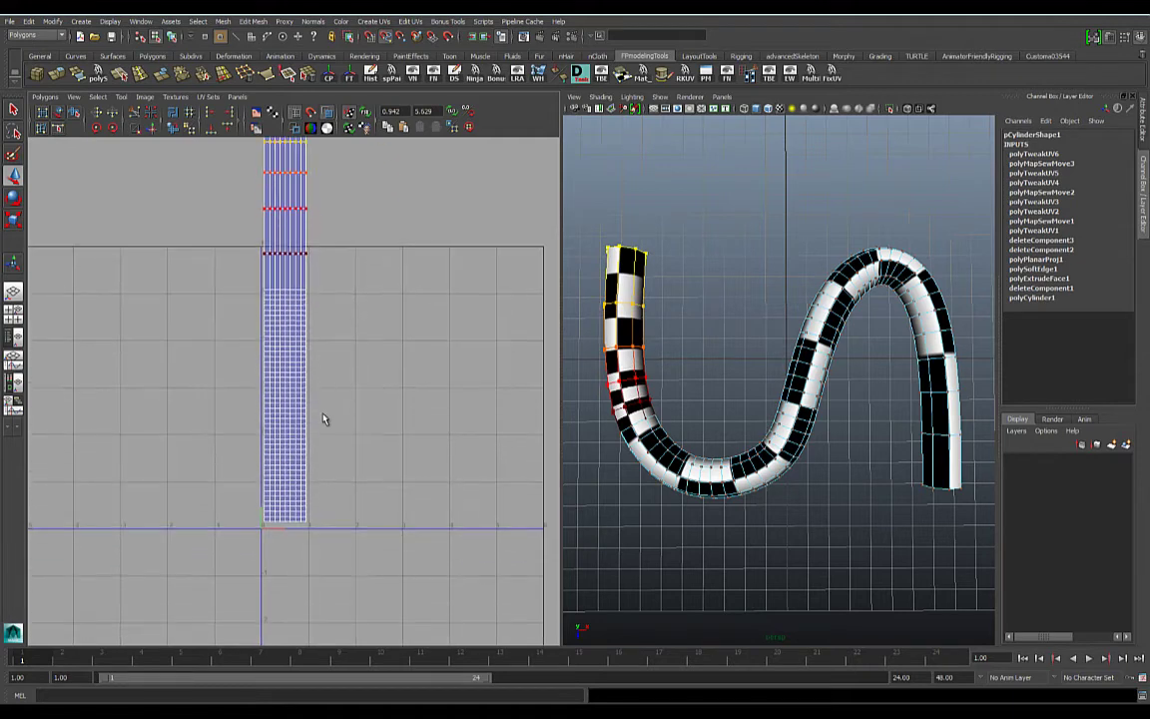
left_click_drag(233, 471, 330, 540)
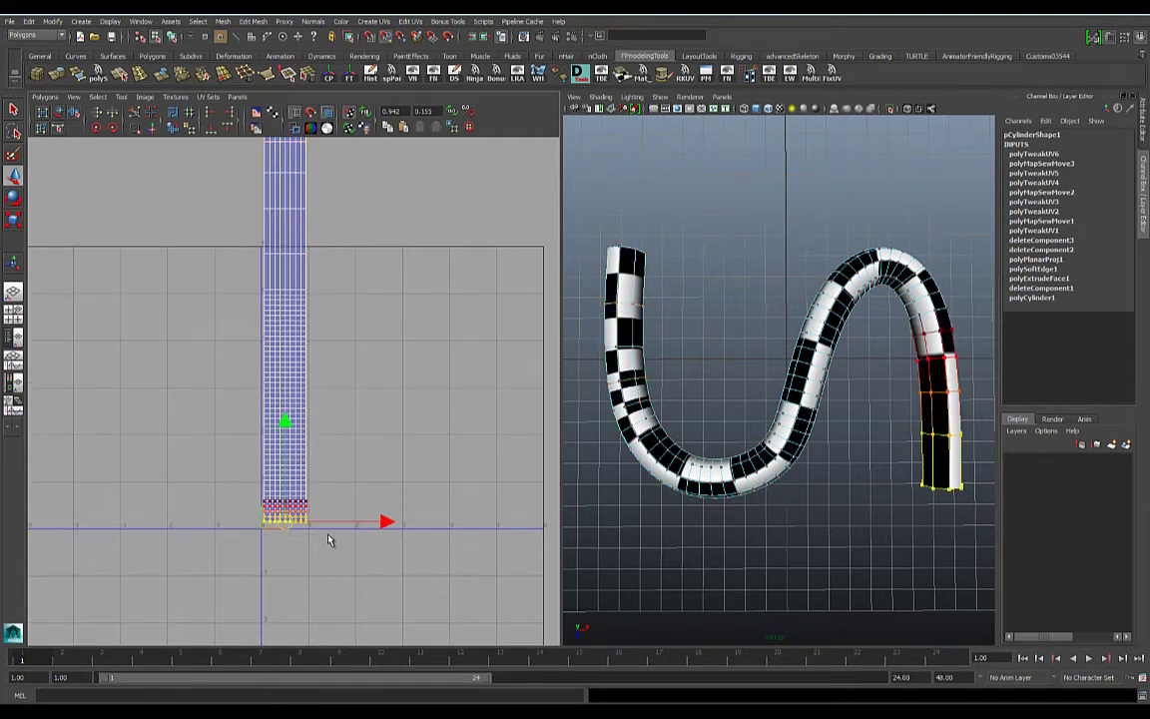
left_click_drag(284, 424, 285, 578)
middle_click_drag(315, 482, 315, 404, "alt")
right_click_drag(315, 403, 234, 400, "alt")
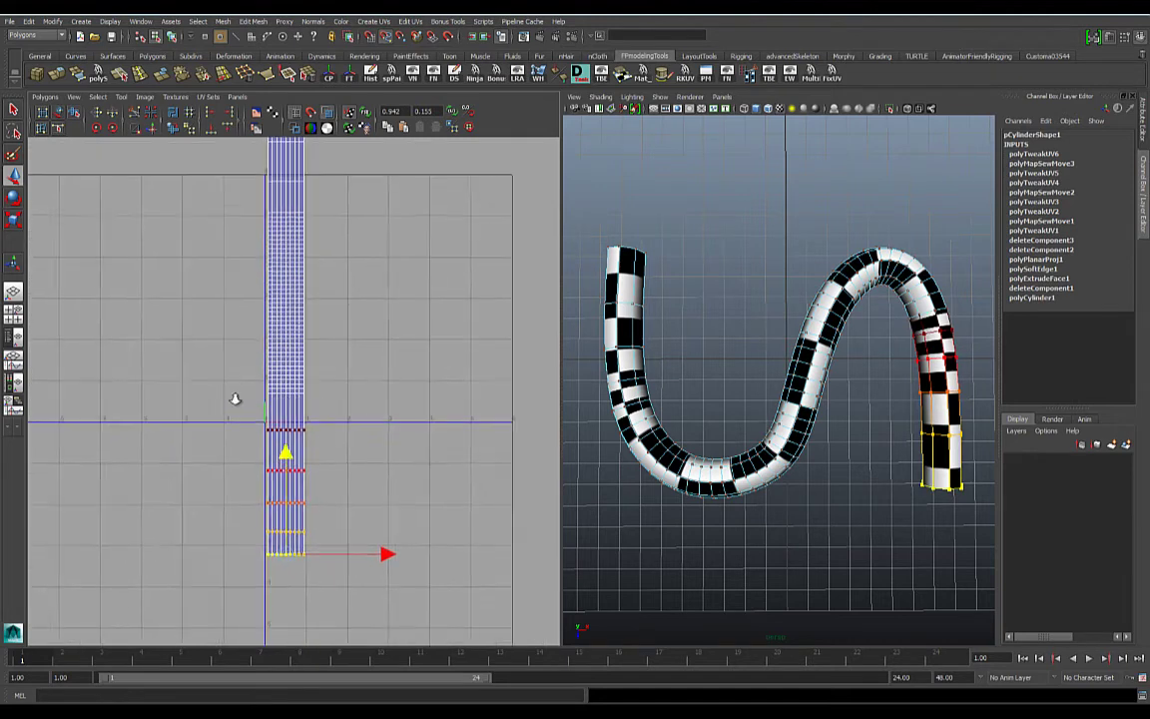
middle_click_drag(262, 418, 270, 464, "alt")
right_click_drag(269, 464, 127, 416, "alt")
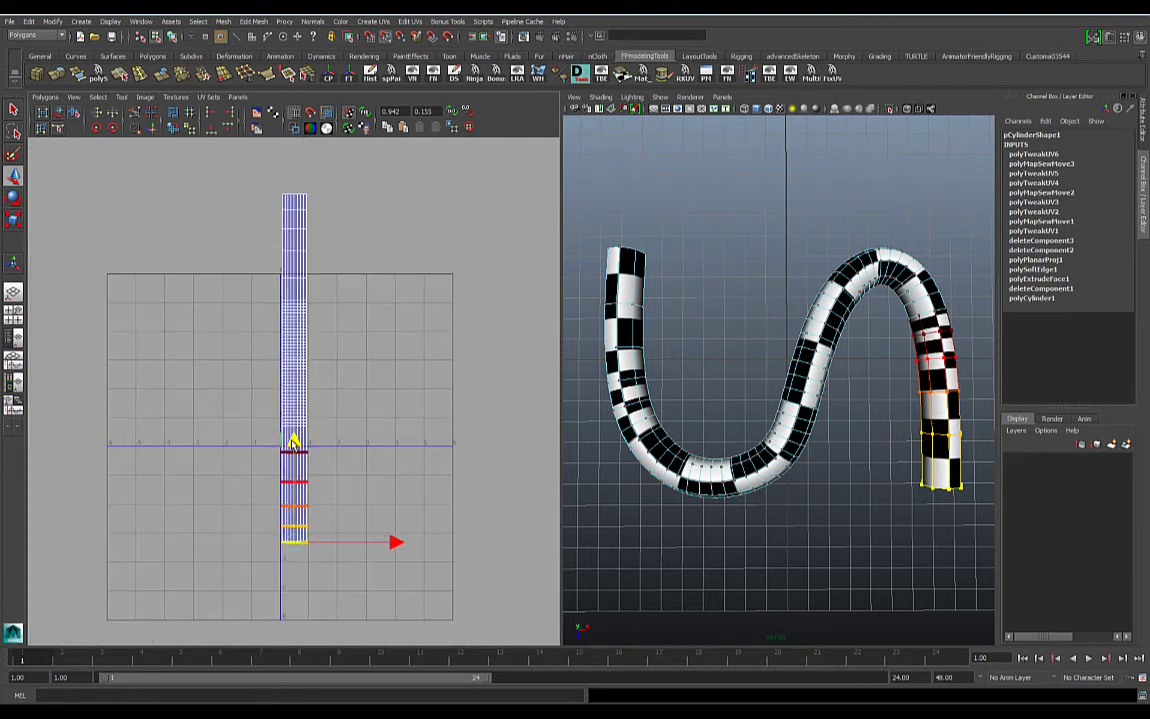
Without soft selection, shift the first three stretched UV rows near the strip's lower end slightly upward, one at a time
right_click_drag(265, 405, 409, 451, "alt")
middle_click_drag(377, 445, 384, 440, "alt")
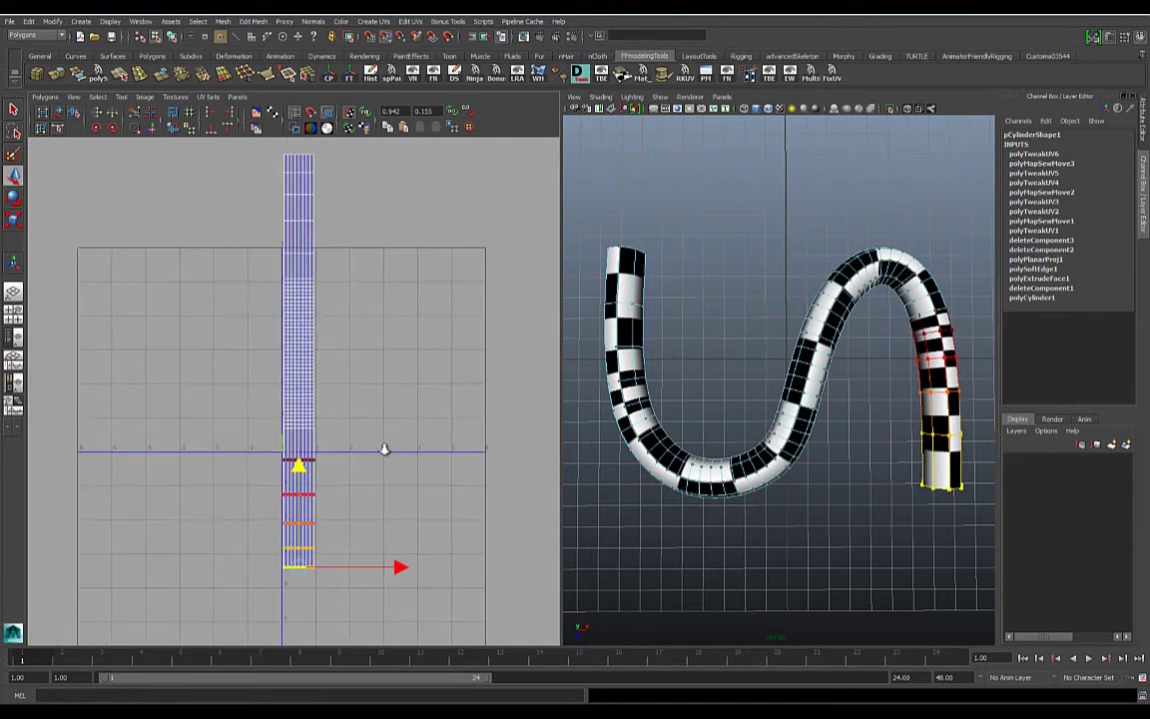
right_click_drag(383, 448, 460, 451, "alt")
left_click_drag(376, 489, 267, 461)
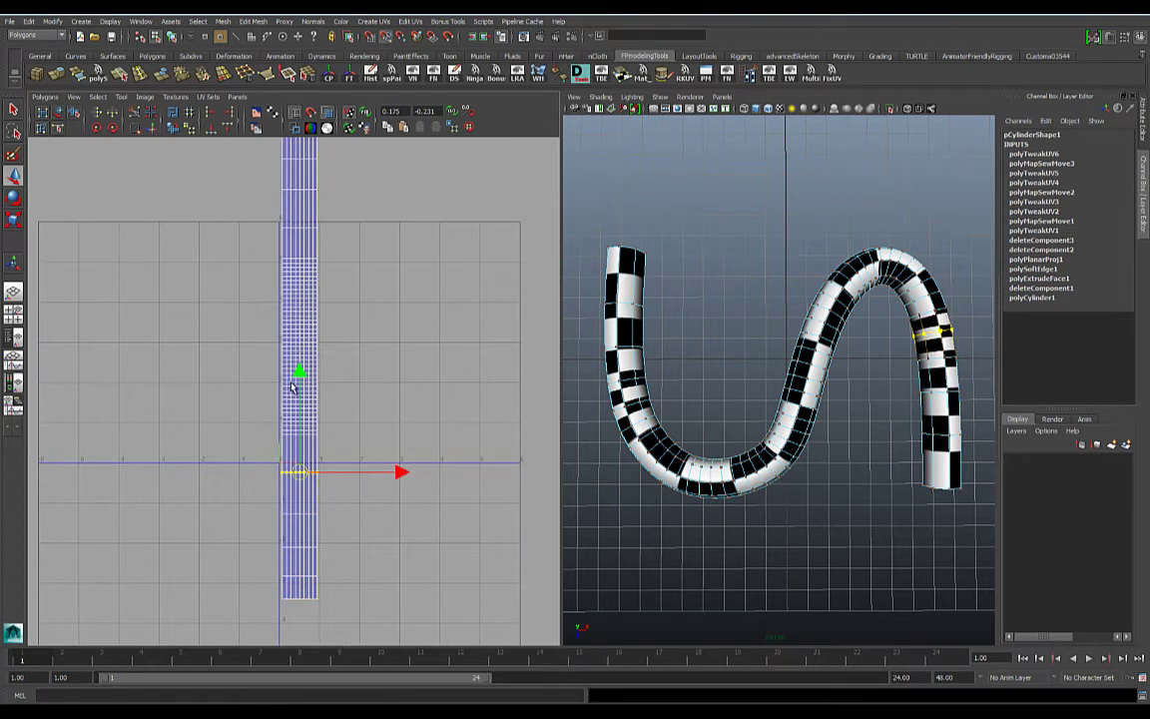
mouse_move(297, 372)
left_mouse_down()
mouse_move(297, 391)
mouse_move(299, 344)
mouse_move(301, 362)
left_mouse_up()
left_click_drag(270, 505, 344, 524)
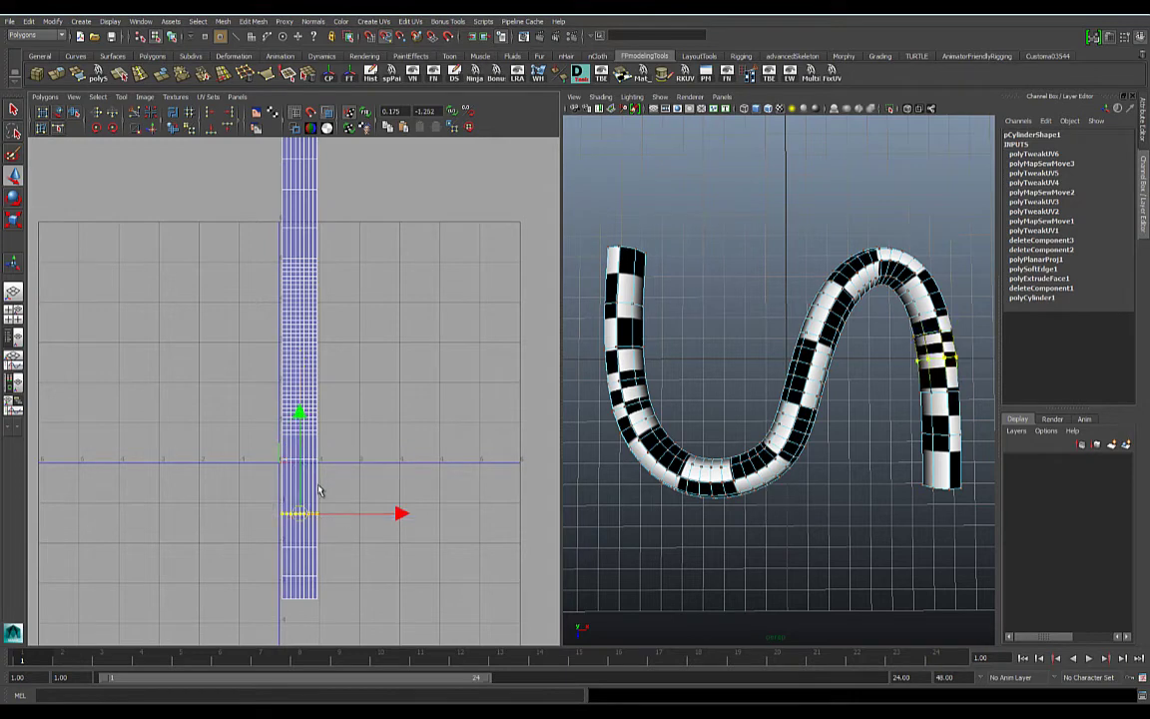
mouse_move(298, 419)
left_mouse_down()
mouse_move(301, 431)
mouse_move(299, 407)
left_mouse_up()
left_click_drag(315, 557, 373, 555)
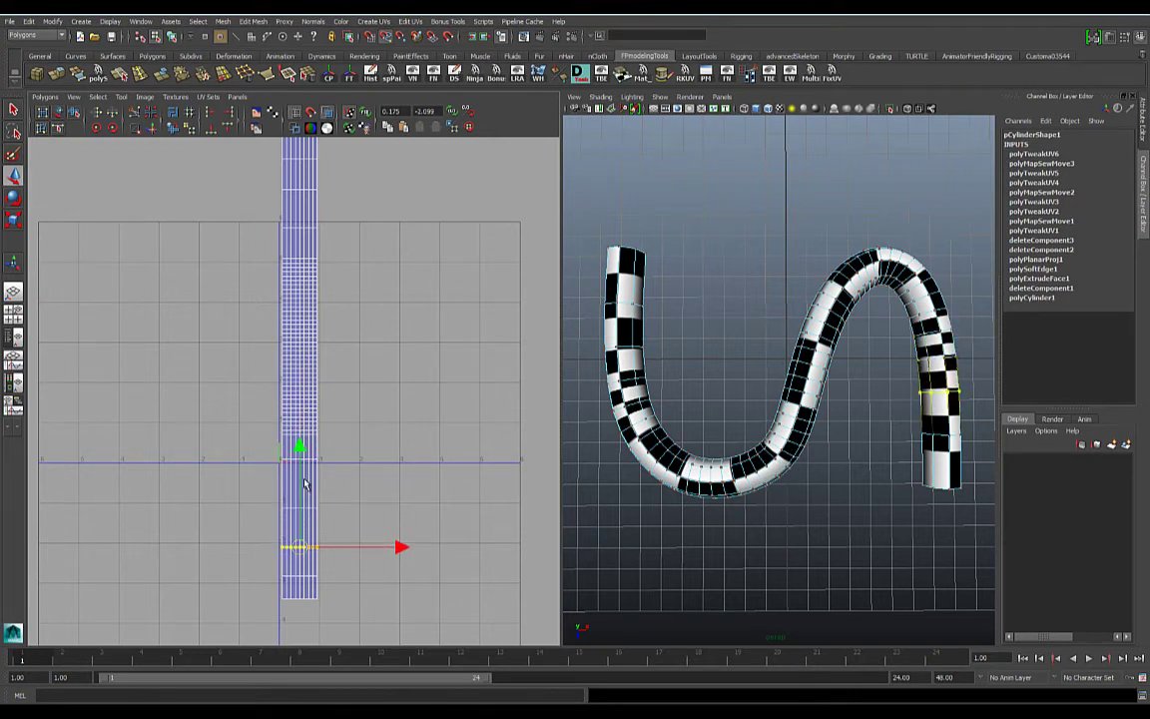
left_click_drag(298, 445, 296, 438)
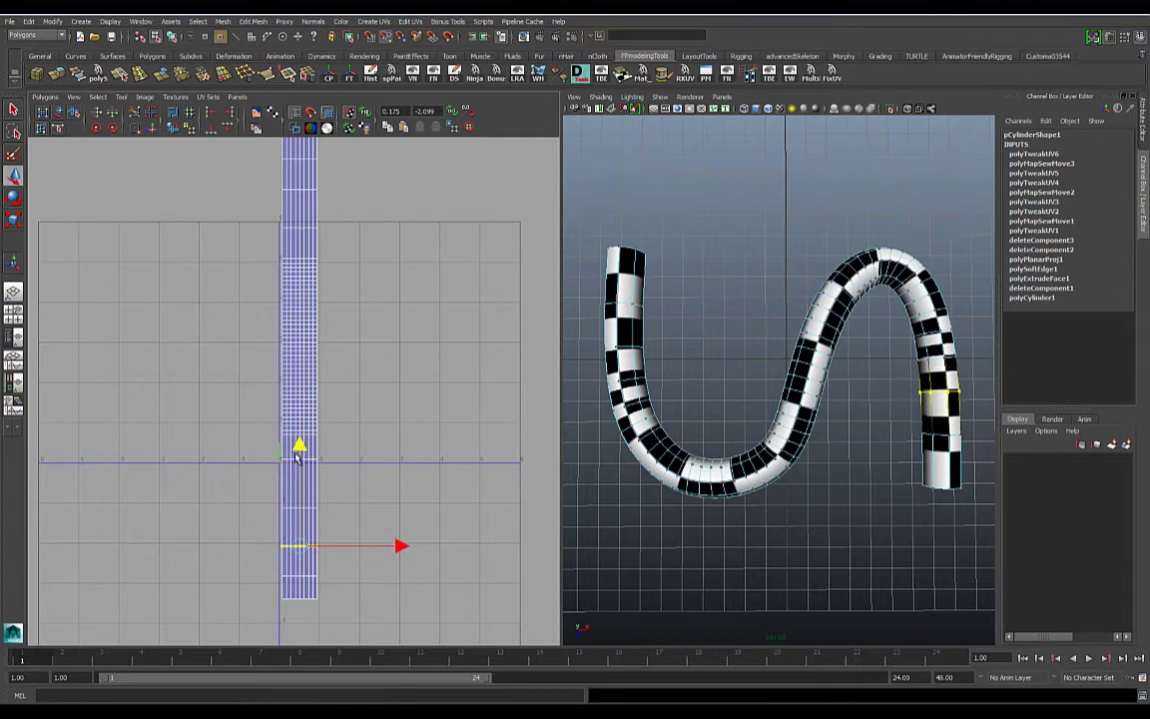
Raise the second, third and fourth stretched UV rows of the lower end individually to even out the checker spacing
middle_click_drag(269, 489, 321, 463)
mouse_move(298, 406)
middle_mouse_down()
mouse_move(298, 381)
mouse_move(298, 396)
middle_mouse_up()
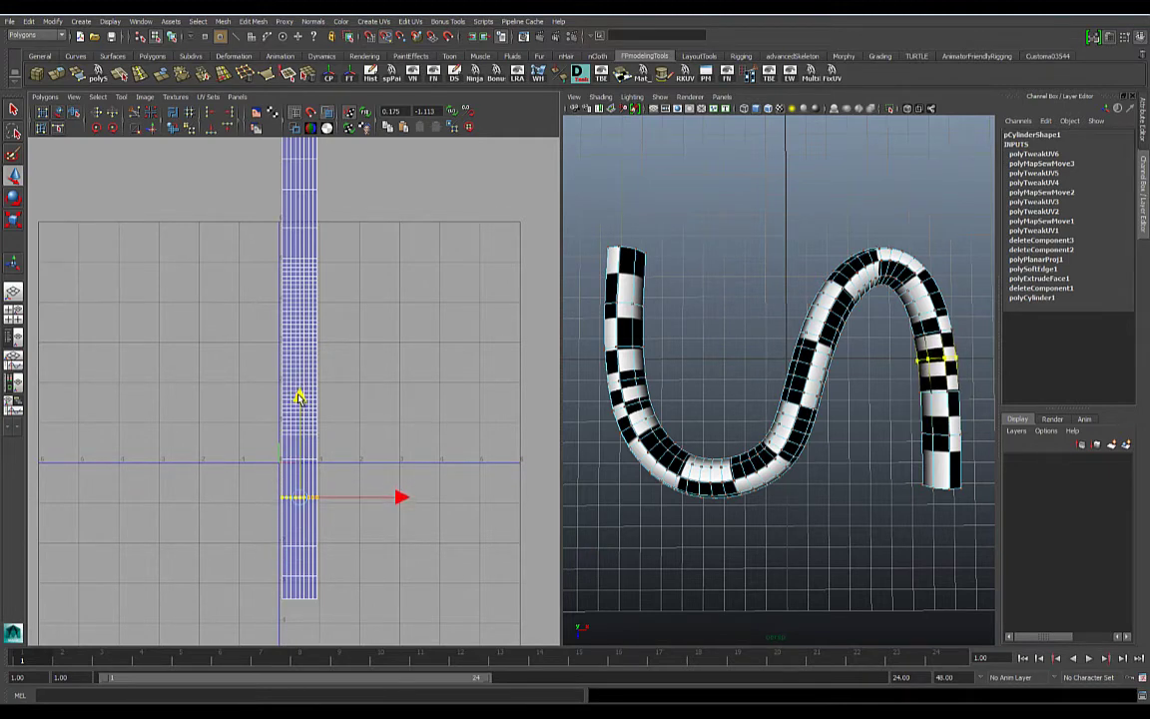
left_click_drag(275, 539, 345, 564)
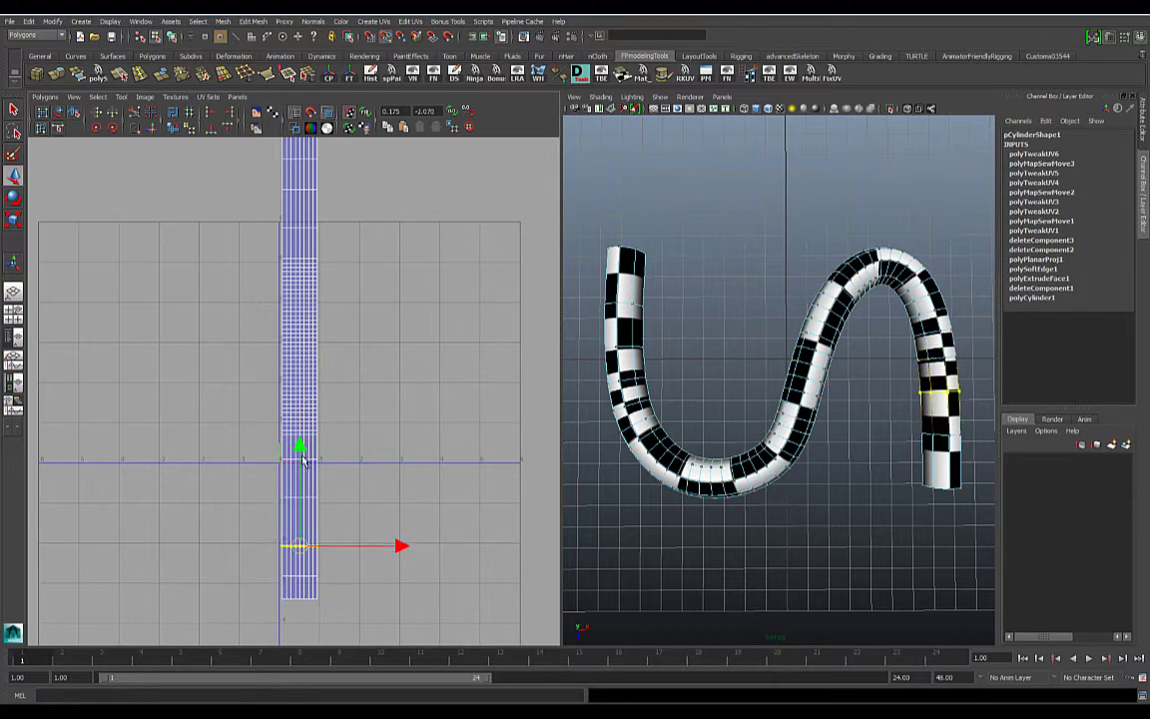
middle_click_drag(298, 445, 299, 428)
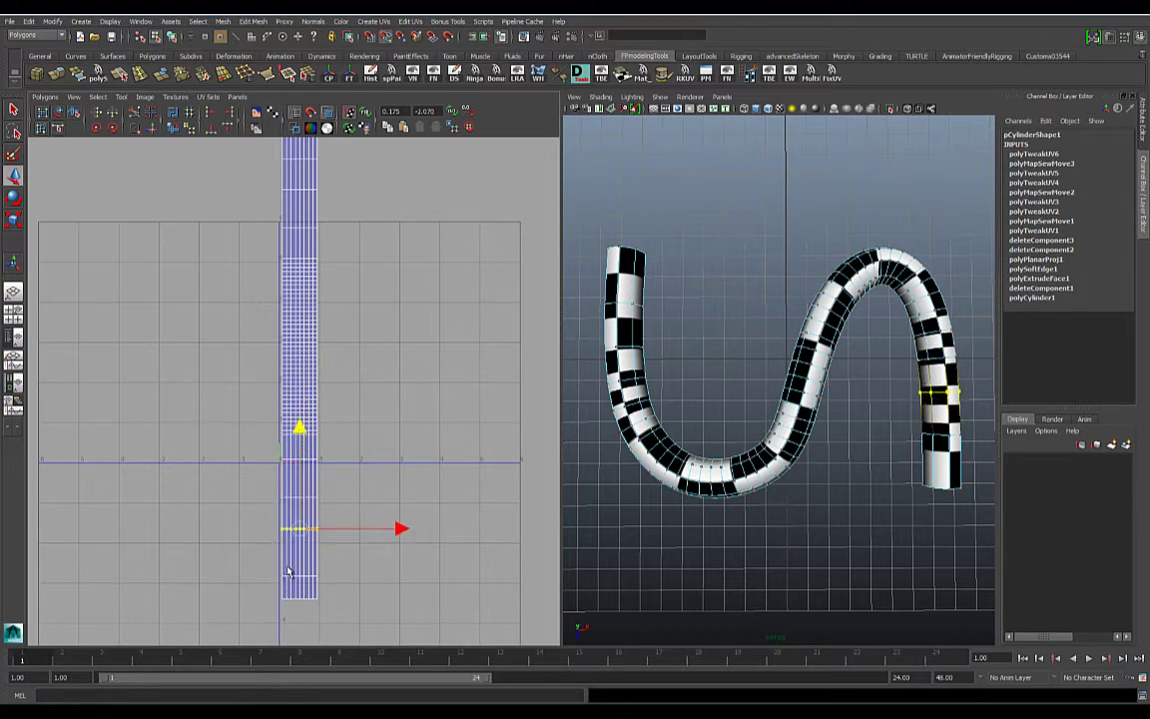
middle_click_drag(267, 559, 371, 592)
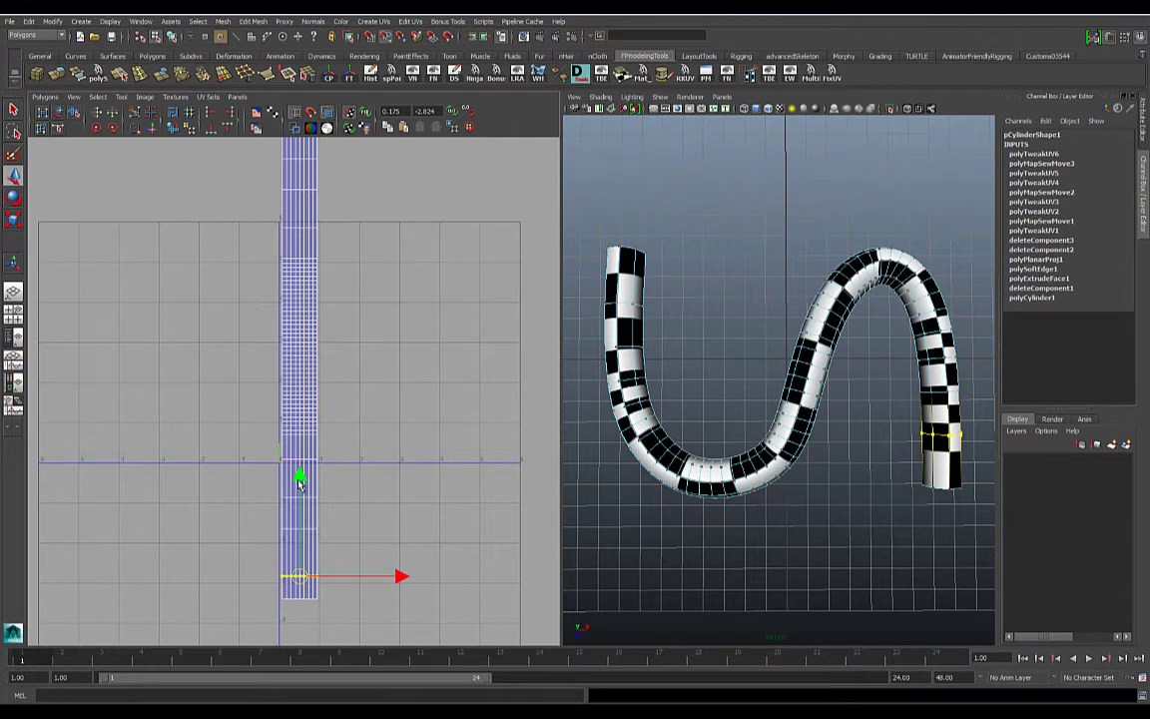
middle_click_drag(299, 484, 299, 457)
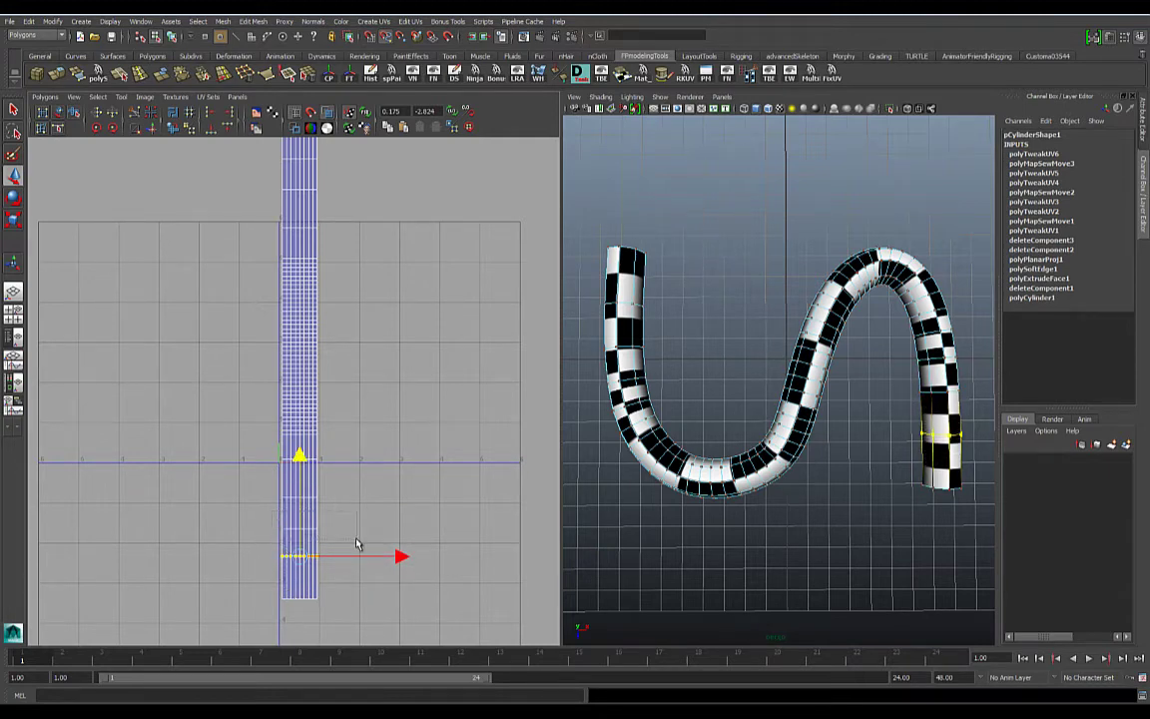
Raise the third and fourth UV rows of the strip's lower end slightly, and shift the five lowest rows up together
left_click_drag(298, 455, 304, 422)
middle_click_drag(265, 488, 333, 463)
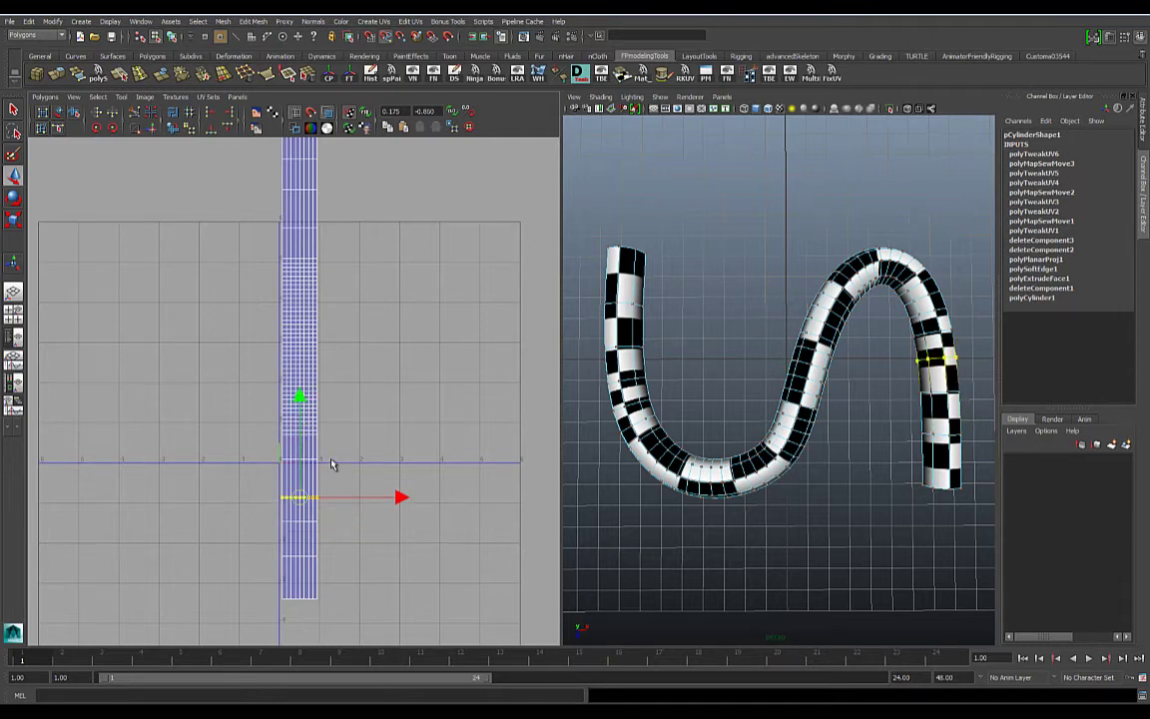
left_click_drag(308, 404, 301, 388)
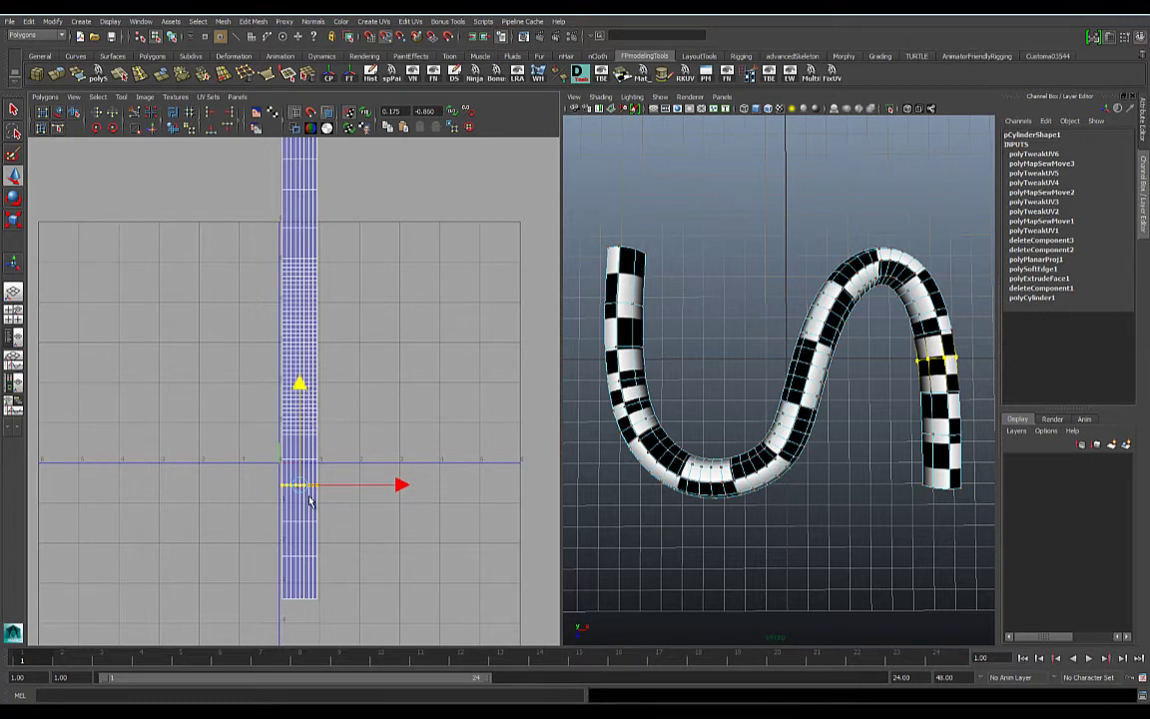
left_click_drag(249, 450, 381, 627)
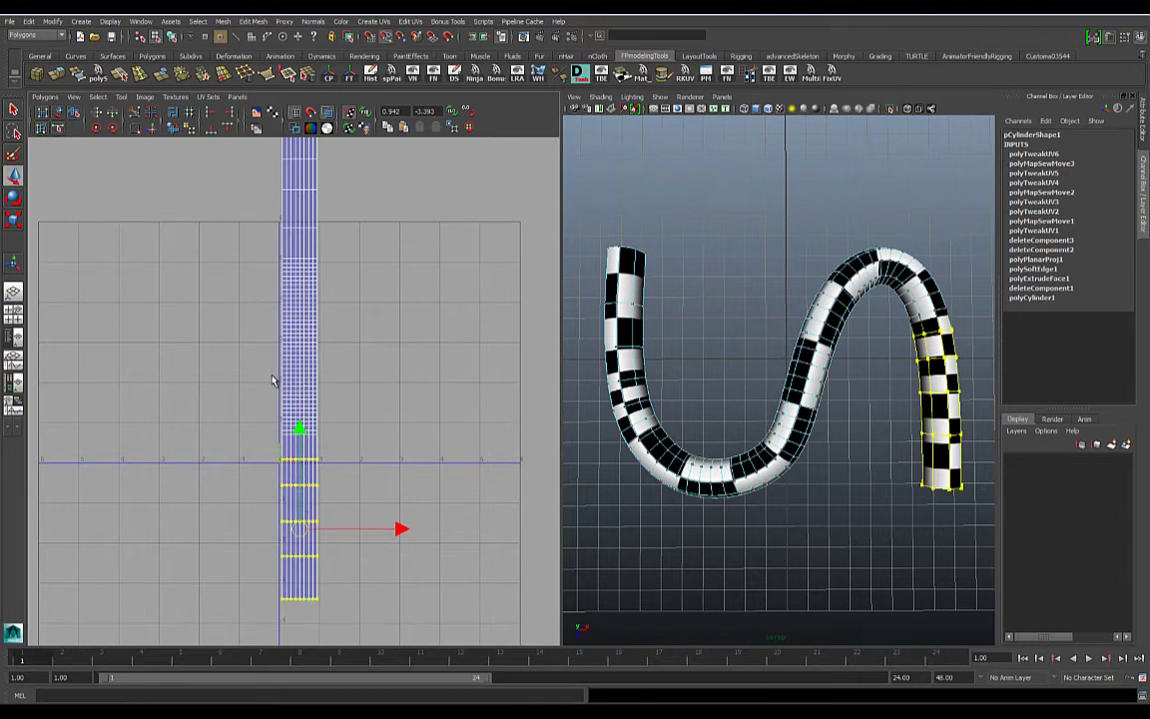
left_click_drag(300, 429, 299, 408)
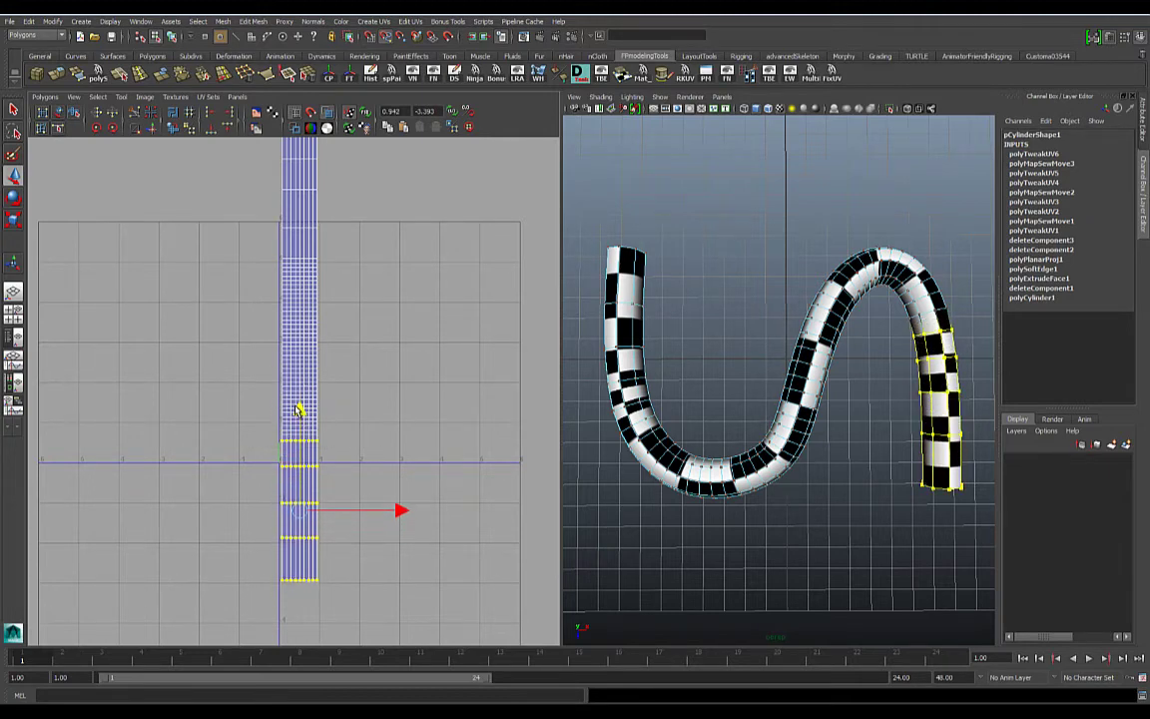
Raise the four lowest UV rows one at a time, from the fourth row down to the end row, to shorten the lower end
left_click_drag(279, 456, 322, 474)
left_click_drag(299, 367, 300, 351)
left_click_drag(274, 490, 331, 515)
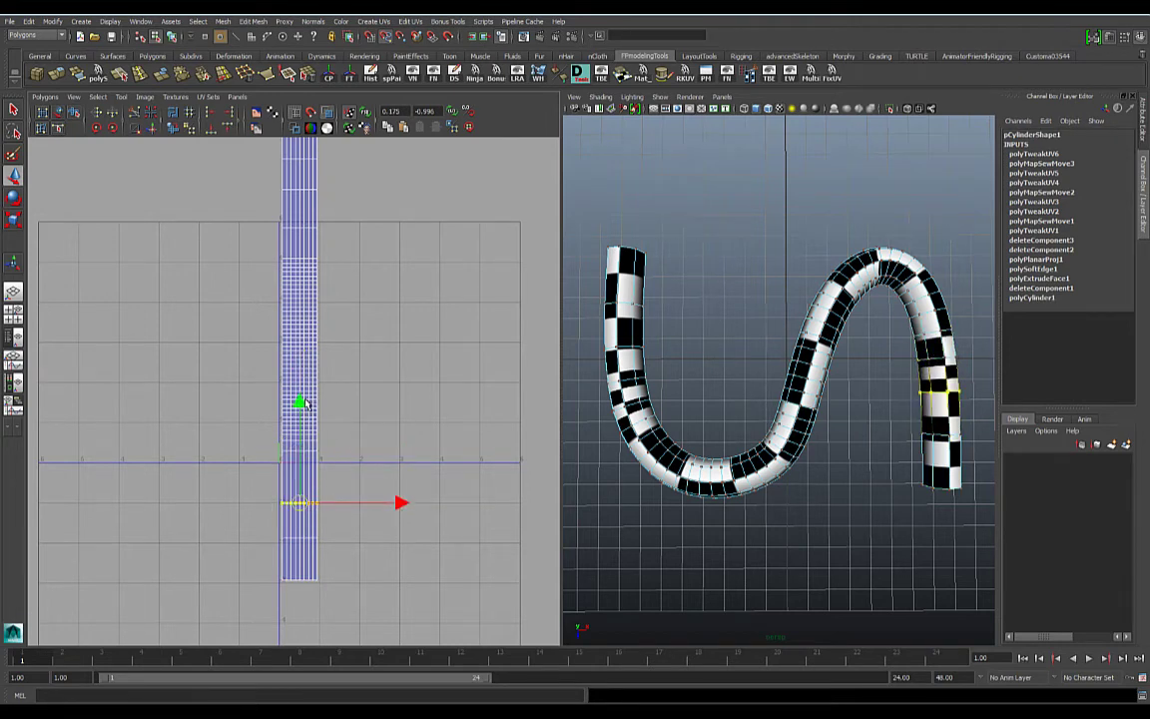
left_click_drag(303, 403, 299, 377)
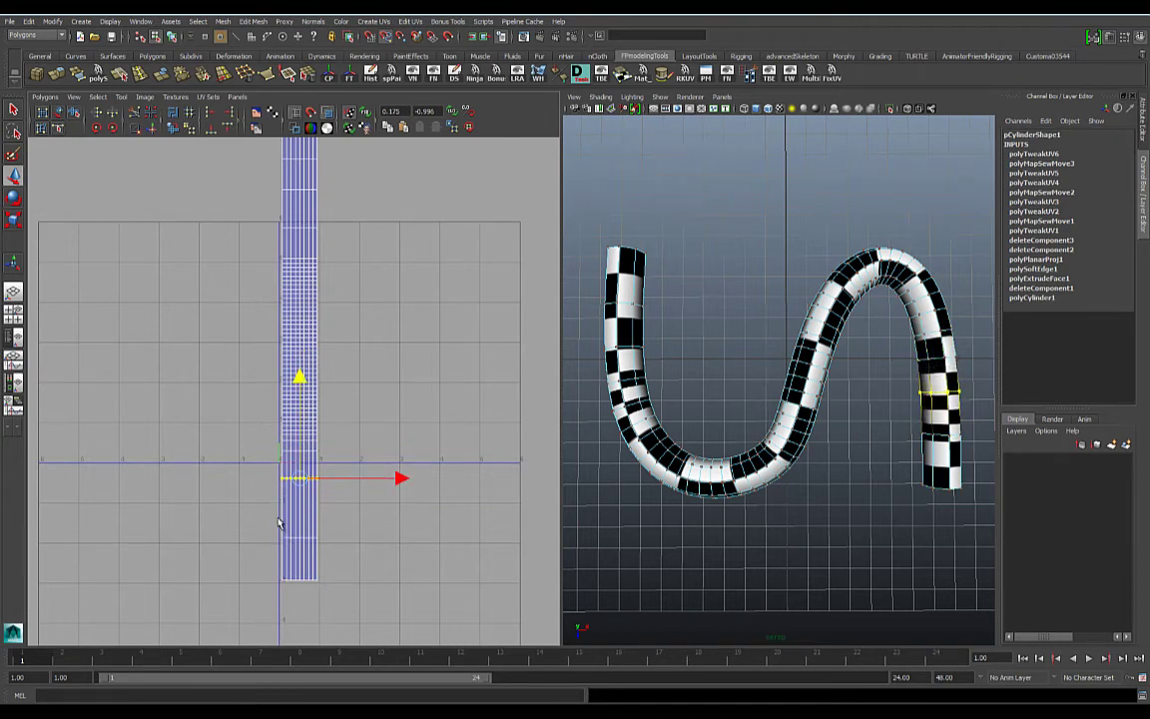
left_click_drag(271, 522, 349, 552)
left_click_drag(301, 436, 298, 393)
left_click_drag(266, 556, 362, 594)
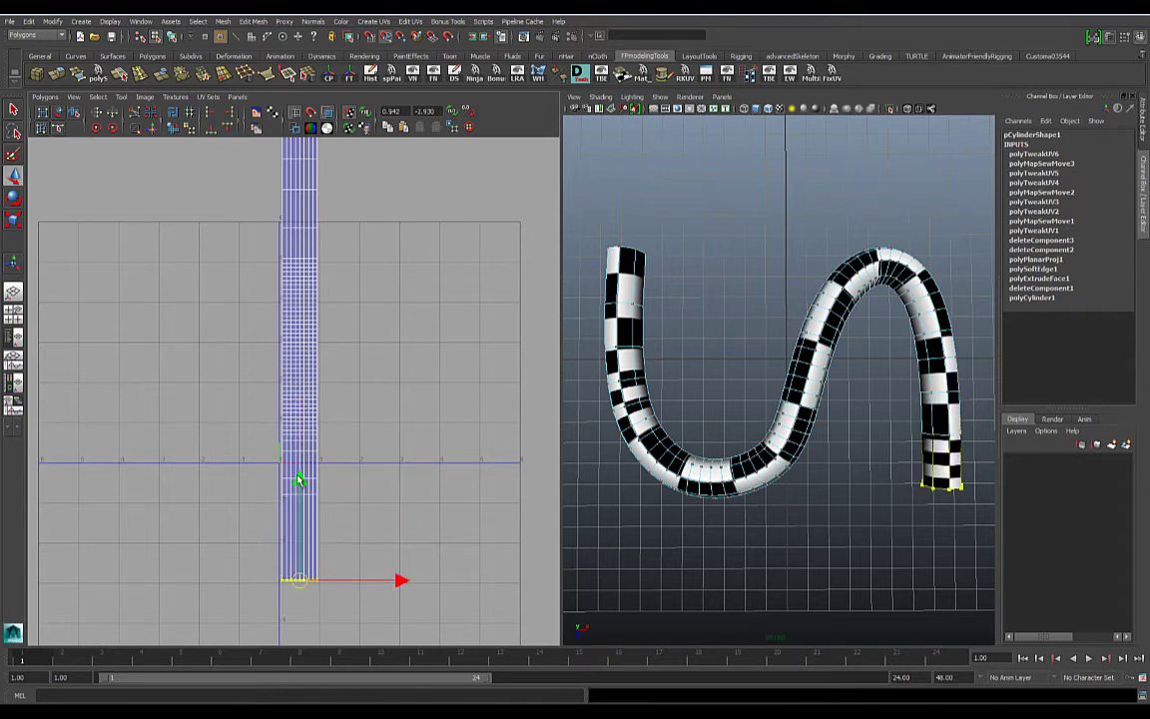
left_click_drag(298, 480, 299, 422)
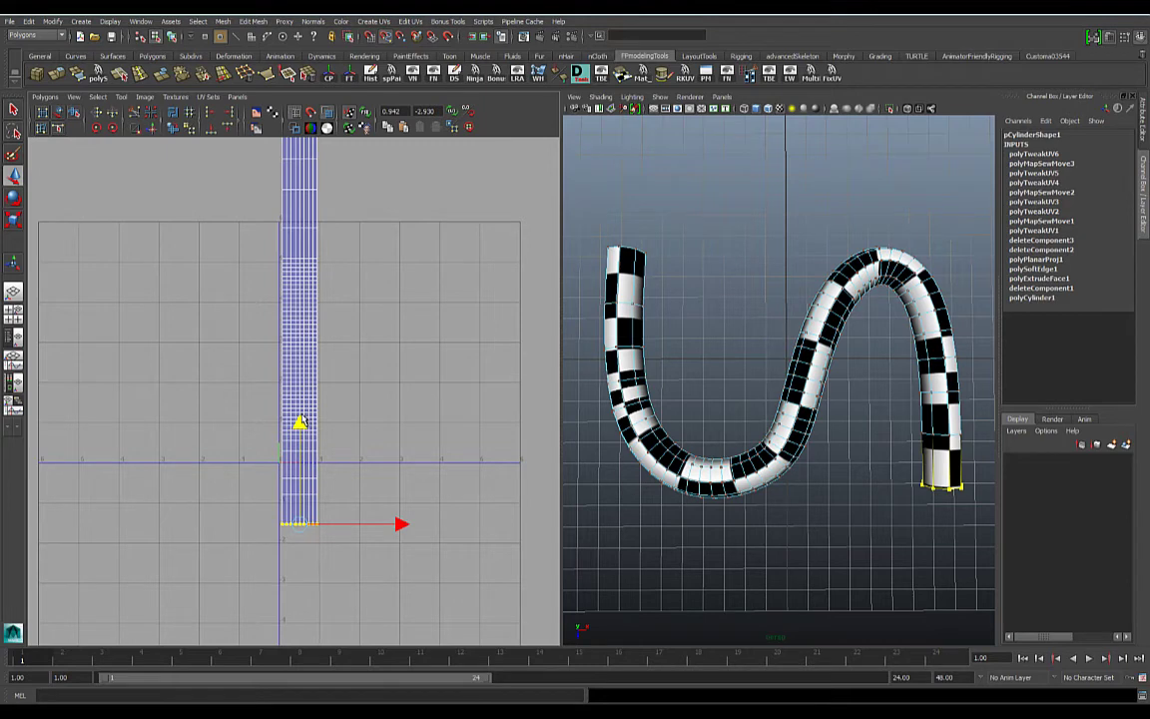
left_click_drag(299, 422, 299, 420)
Soft-select the UV row just above the U axis and lower it slightly to even out the neighbouring checkers
right_click_drag(310, 436, 544, 467, "alt")
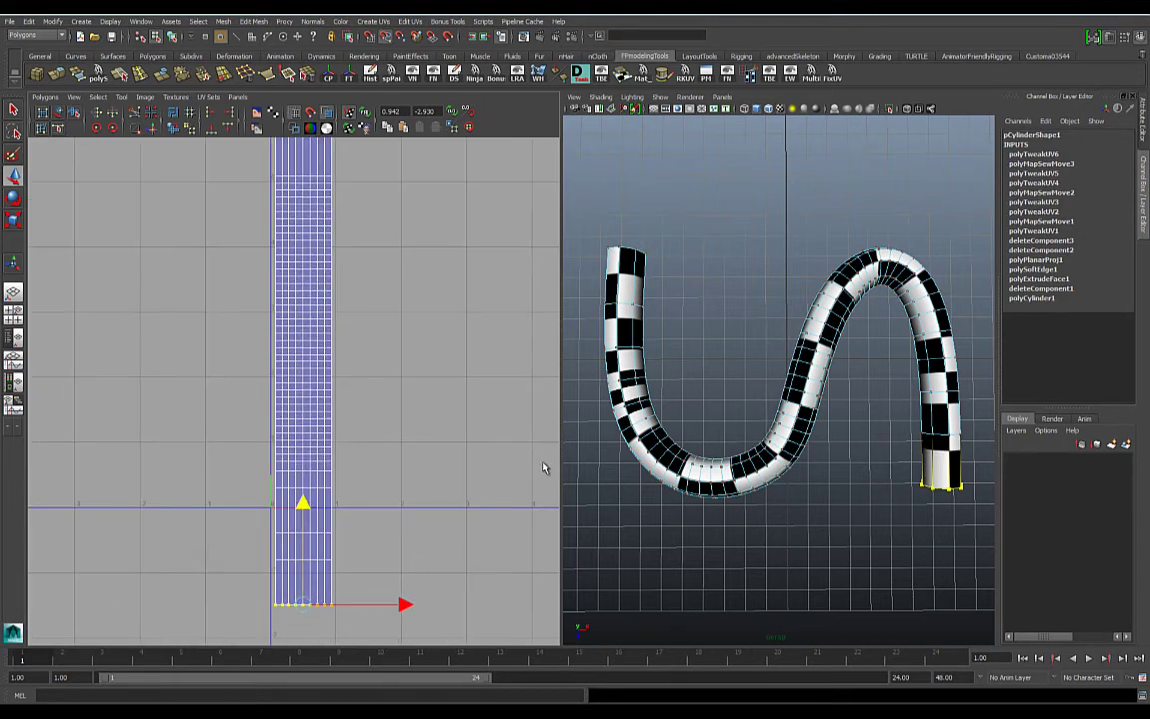
left_click_drag(264, 463, 373, 476)
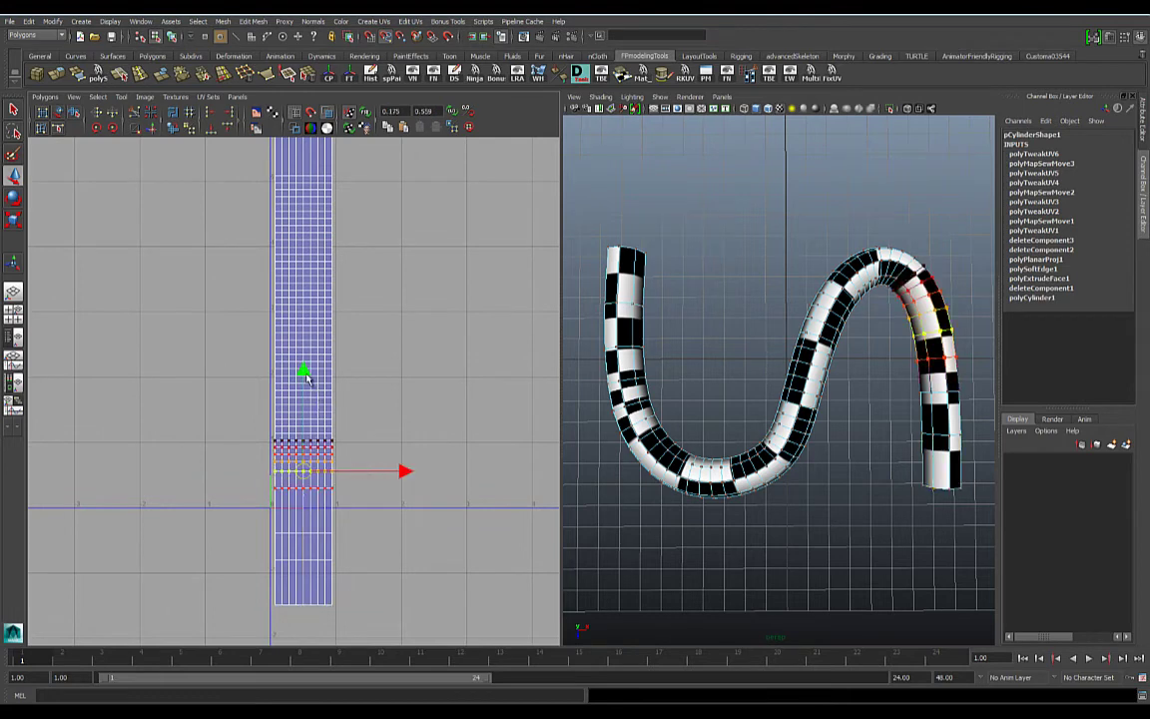
left_click_drag(305, 374, 304, 380)
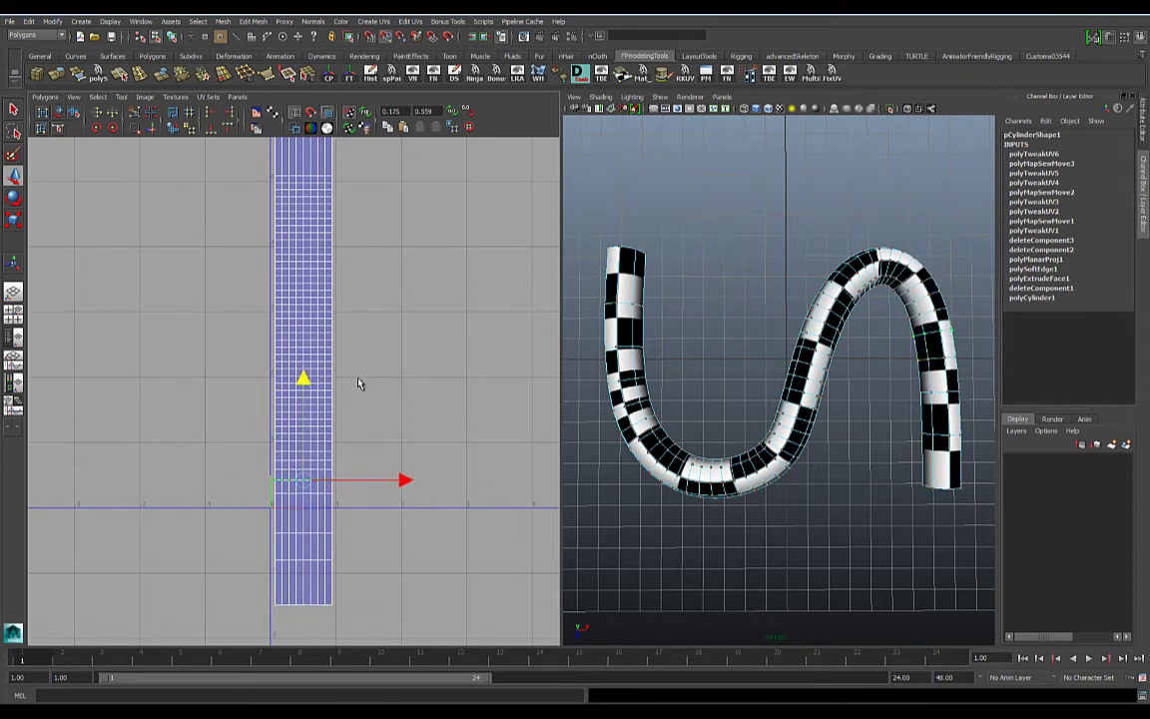
Nudge the two widely spaced UV rows just below the grid's upper edge, one at a time
middle_click_drag(342, 303, 392, 364, "alt")
right_click_drag(398, 365, 387, 313, "alt")
middle_click_drag(394, 213, 389, 279, "alt")
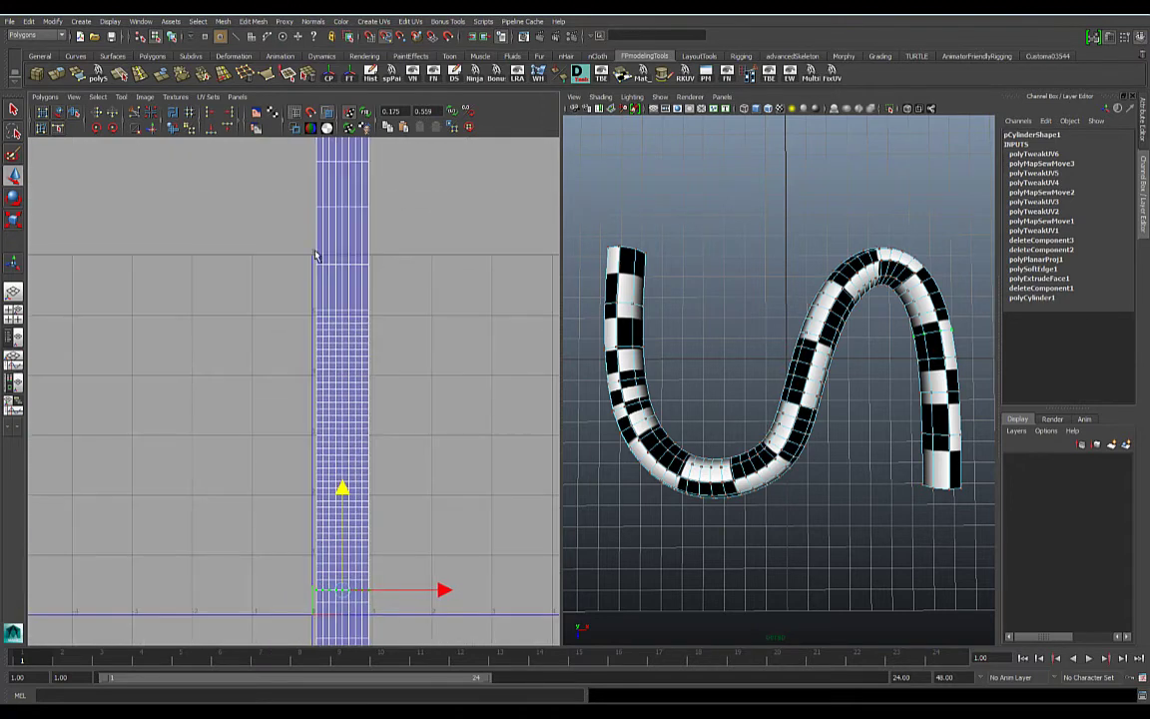
left_click_drag(283, 227, 445, 289)
left_click(341, 167)
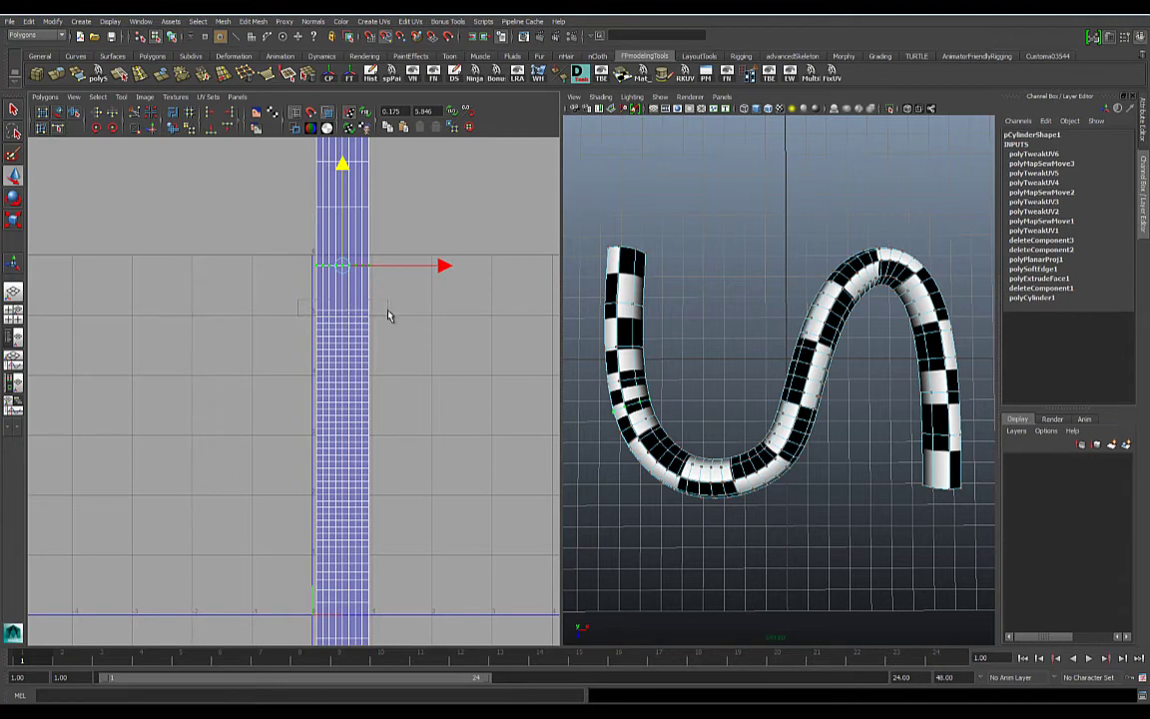
left_click_drag(341, 165, 340, 213)
middle_click_drag(320, 142, 327, 275, "alt")
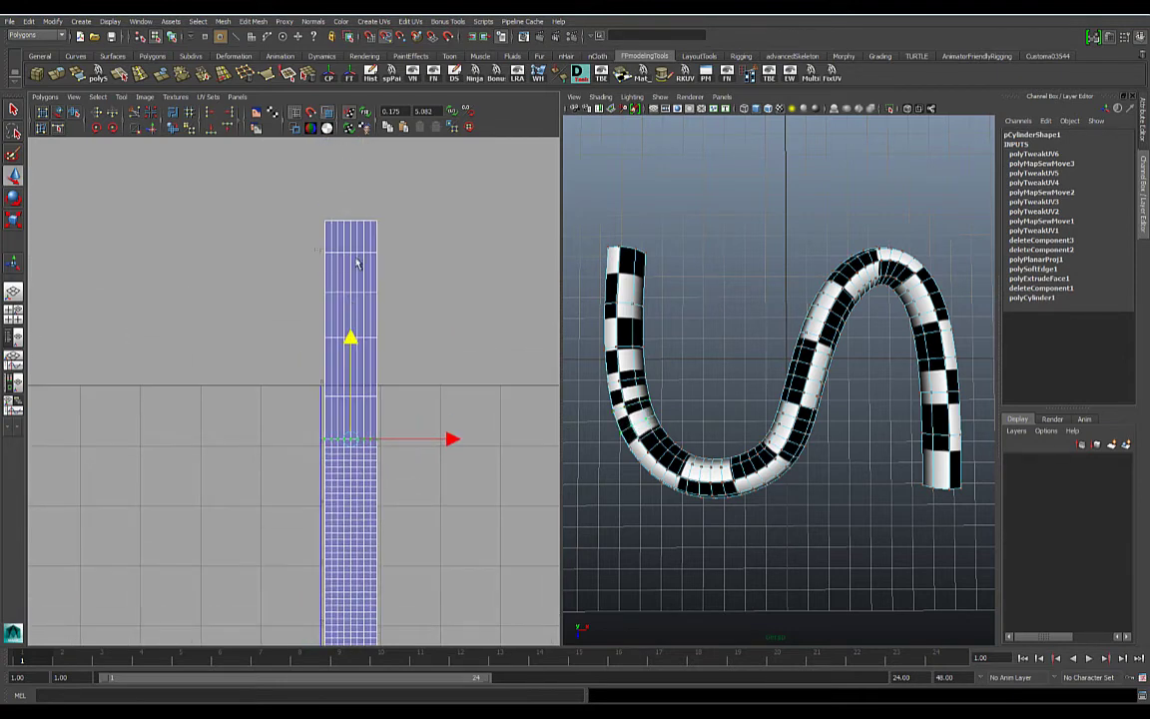
Nudge the third UV row from the strip's upper end, and lower the fourth and fifth rows individually
left_click_drag(356, 259, 386, 258)
left_click_drag(352, 153, 355, 196)
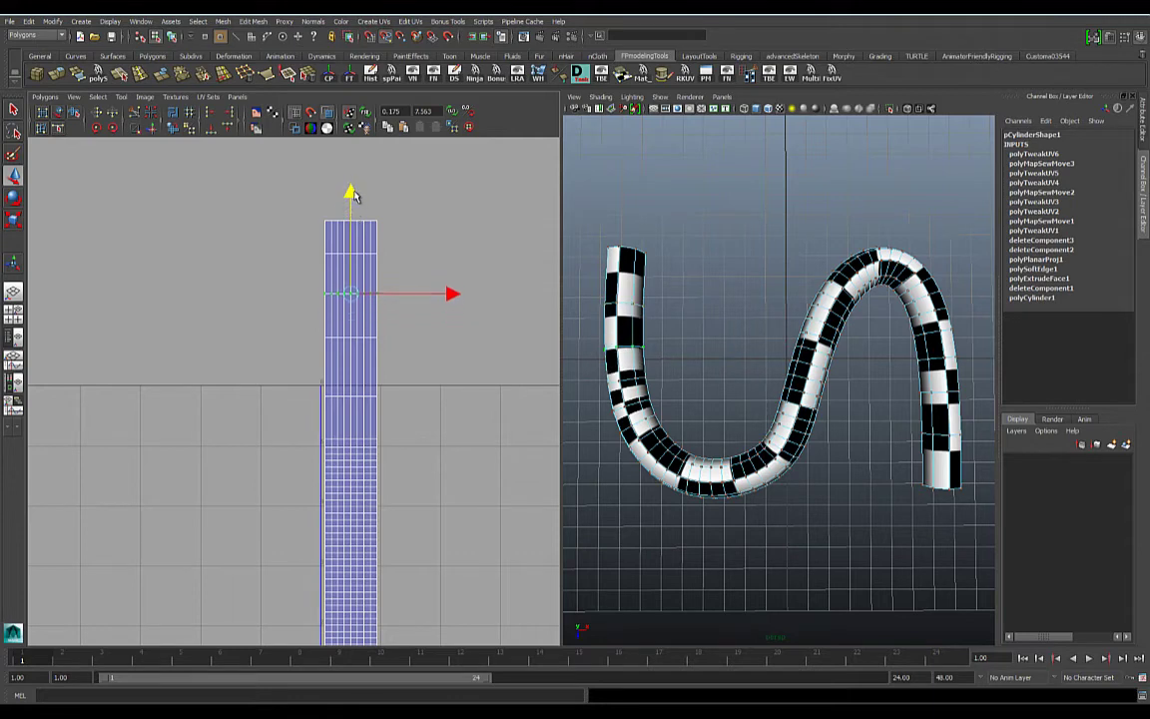
left_click_drag(272, 316, 462, 345)
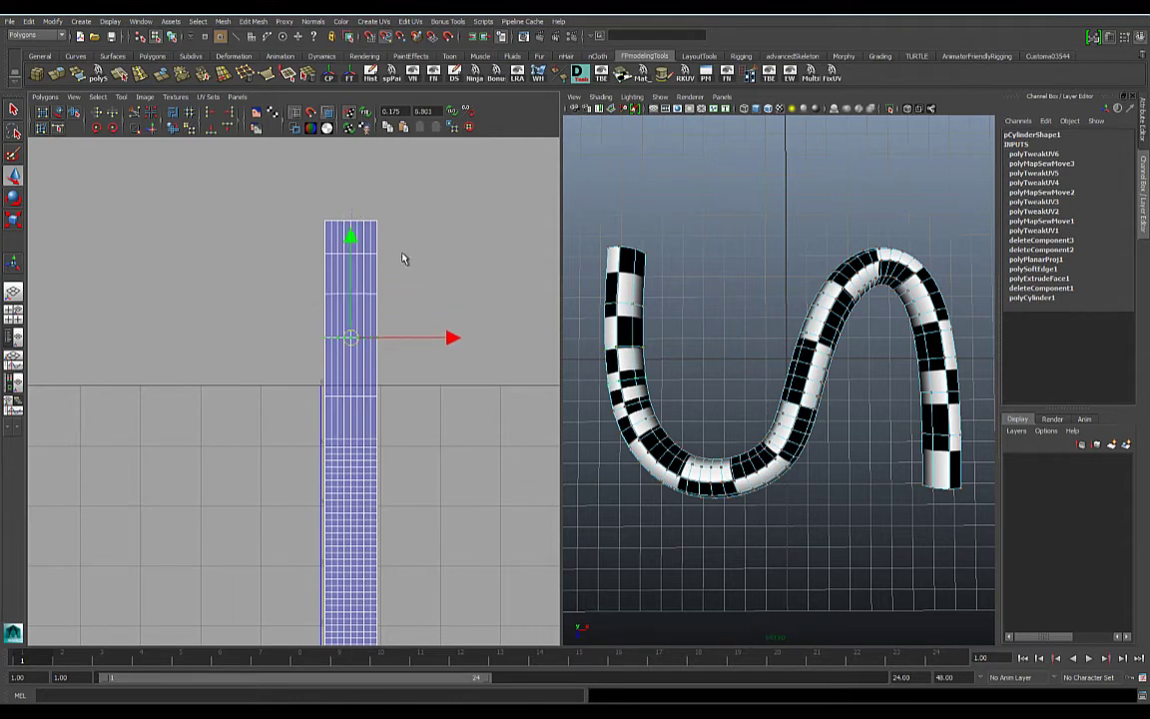
left_click(351, 250)
left_click_drag(318, 319, 406, 350)
mouse_move(350, 230)
left_mouse_down()
mouse_move(350, 257)
mouse_move(349, 227)
mouse_move(350, 247)
left_mouse_up()
left_click_drag(416, 422, 416, 423)
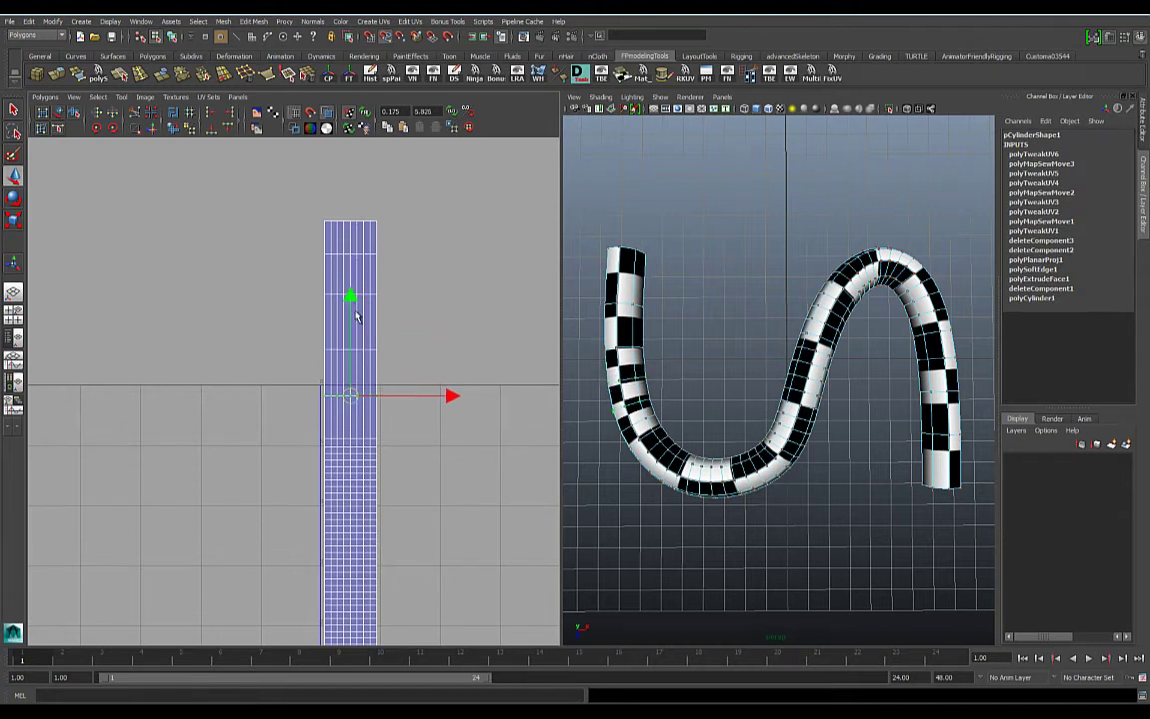
left_click_drag(349, 295, 386, 359)
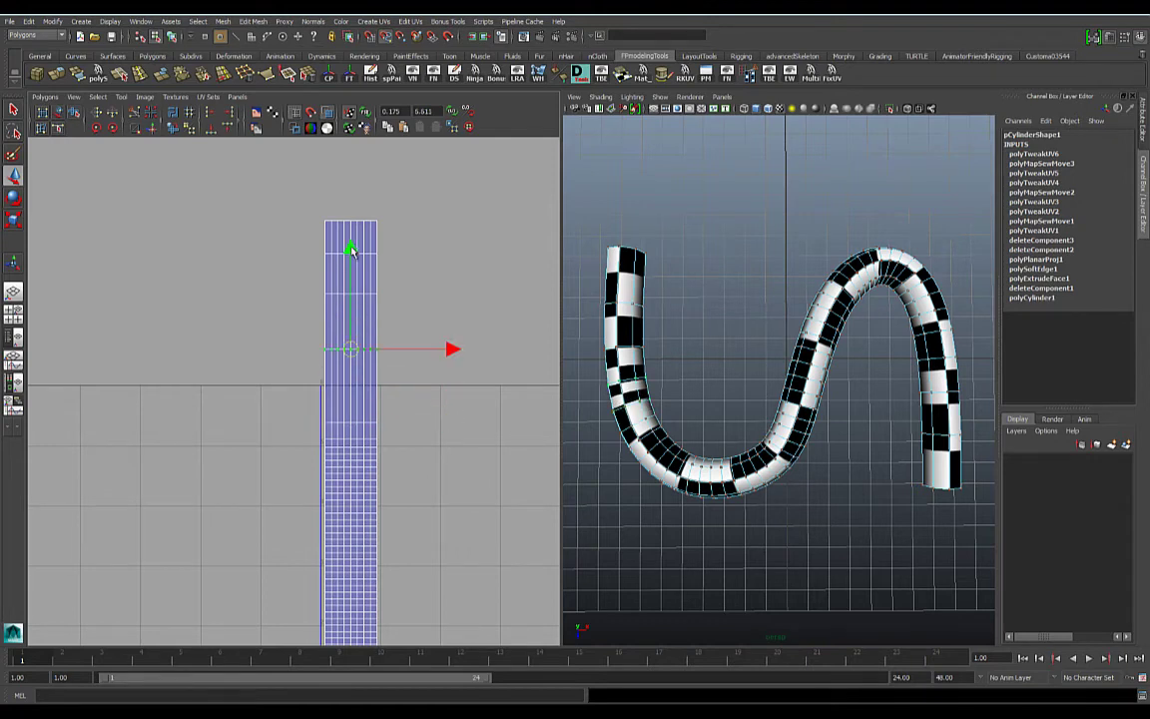
Lower the fourth, third and second UV rows and the end row of the upper end individually to compress the stretched segments
left_click_drag(351, 249, 385, 281)
left_click_drag(348, 196, 353, 259)
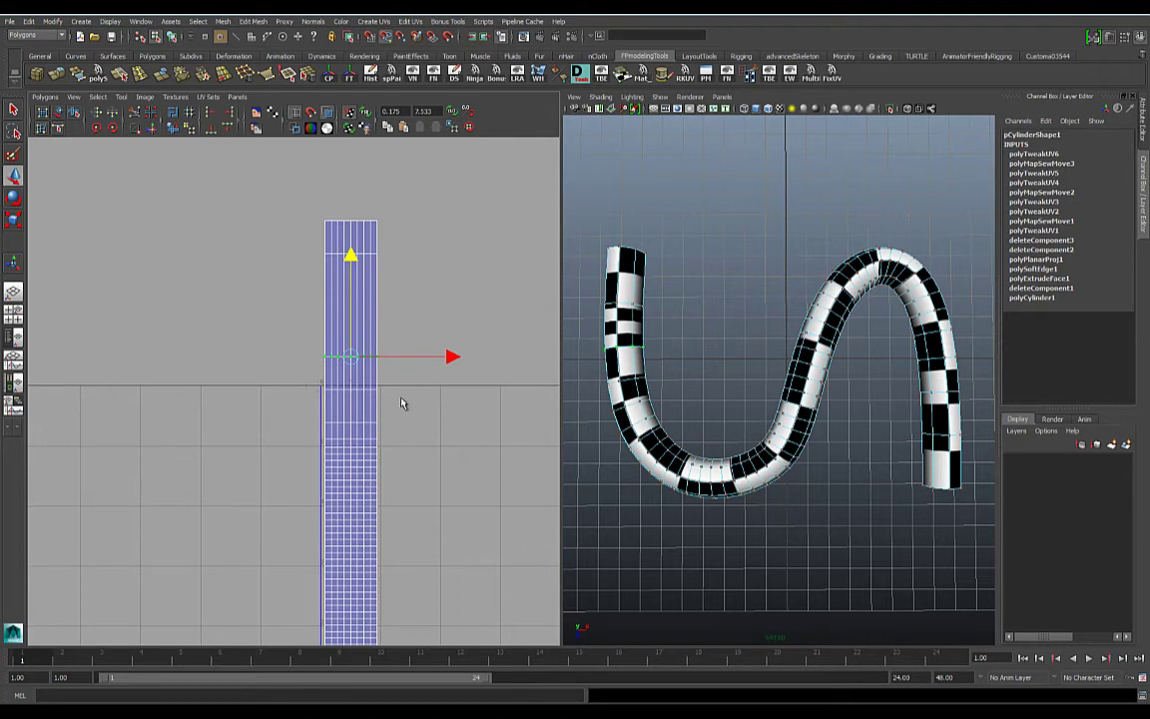
left_click_drag(401, 403, 316, 378)
left_click_drag(354, 291, 390, 366)
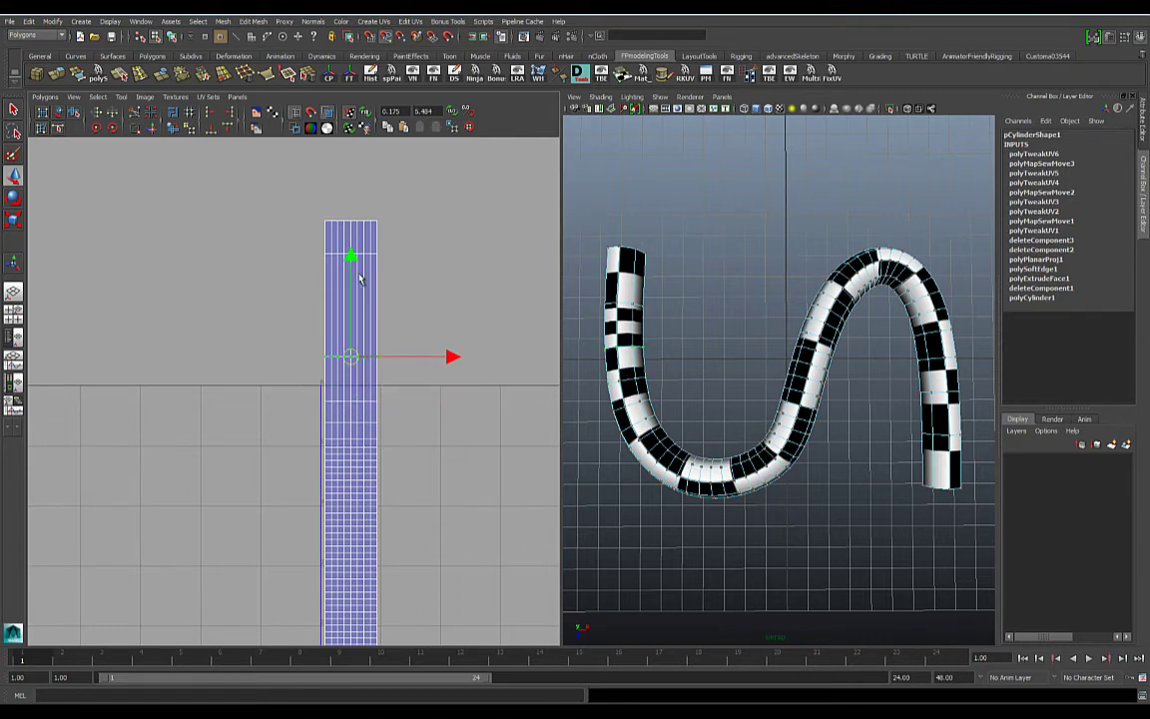
left_click_drag(350, 252, 312, 239)
left_click_drag(355, 155, 419, 229)
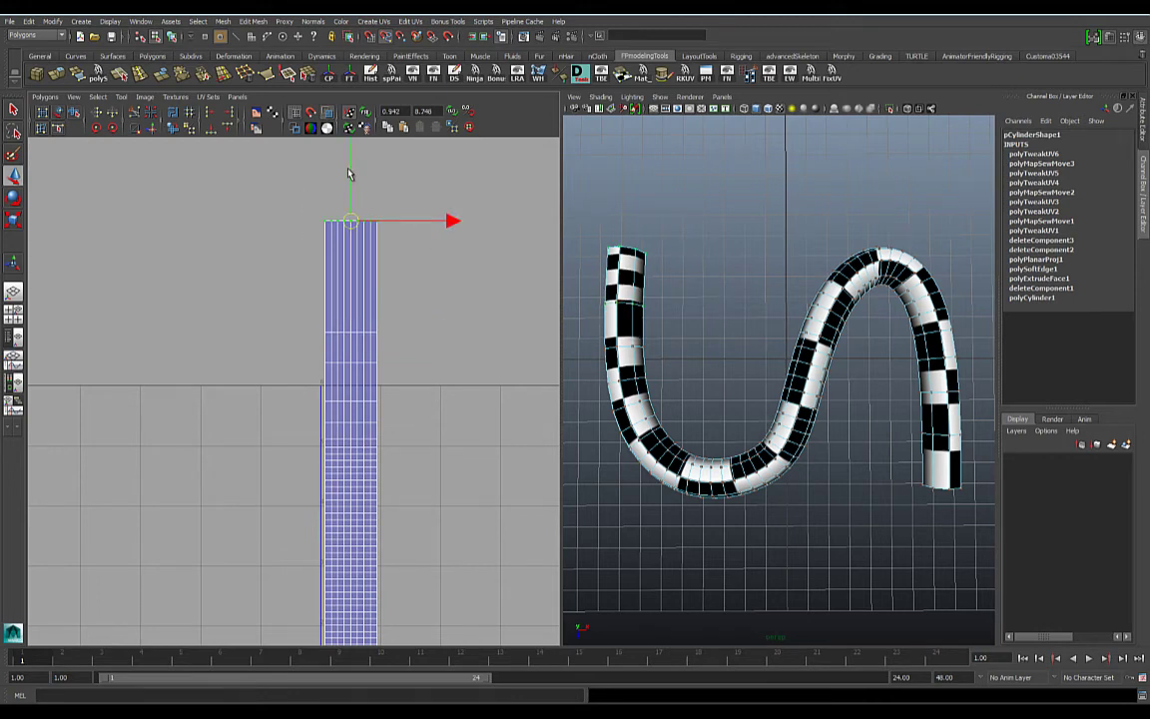
left_click_drag(349, 175, 354, 246)
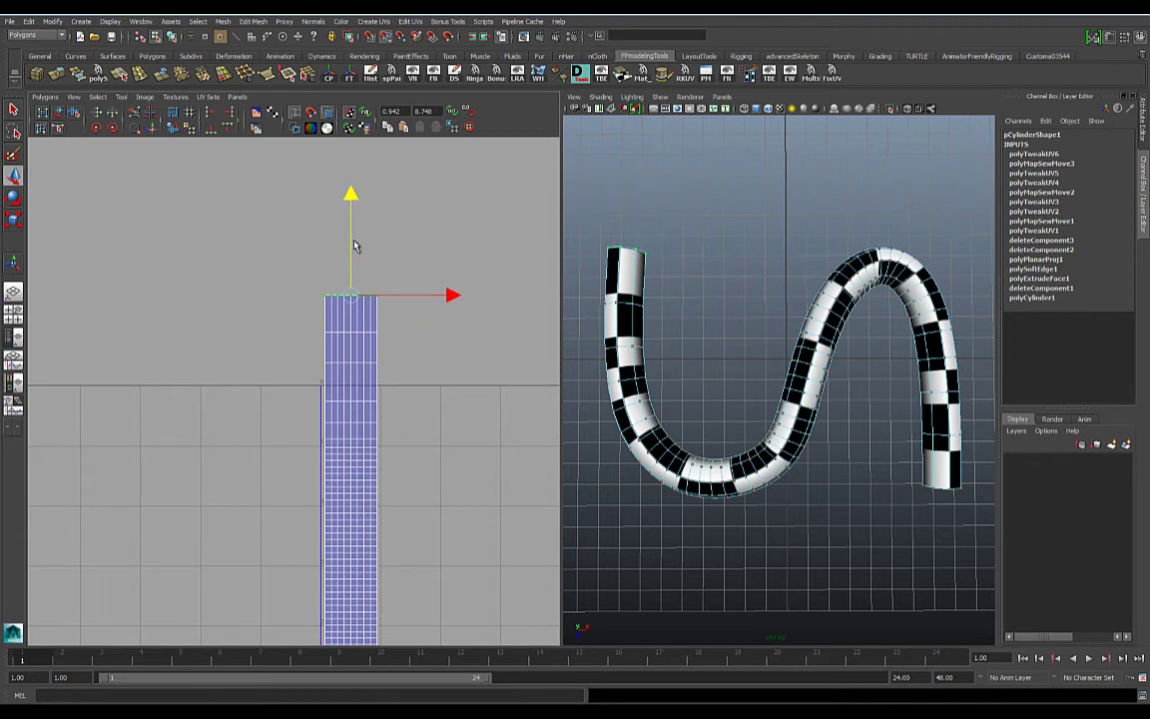
Raise the second UV row of the upper end slightly and lower the third row a little
left_click_drag(318, 337, 389, 305)
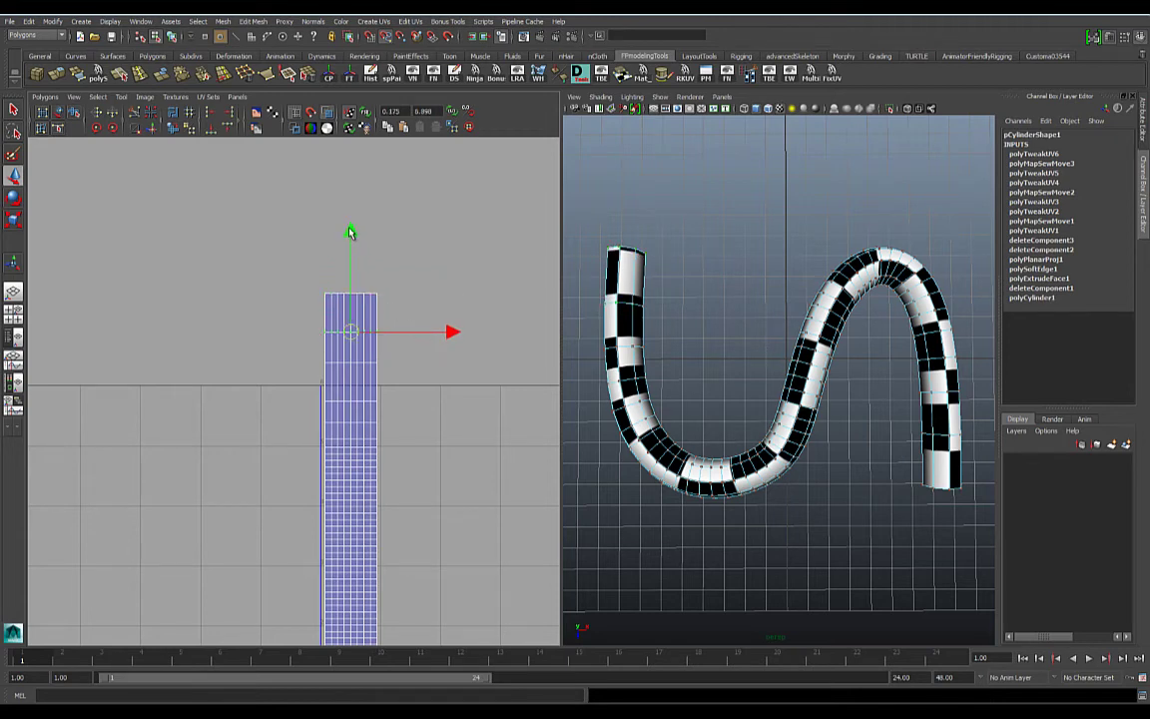
left_click_drag(349, 233, 349, 228)
left_click_drag(318, 371, 383, 340)
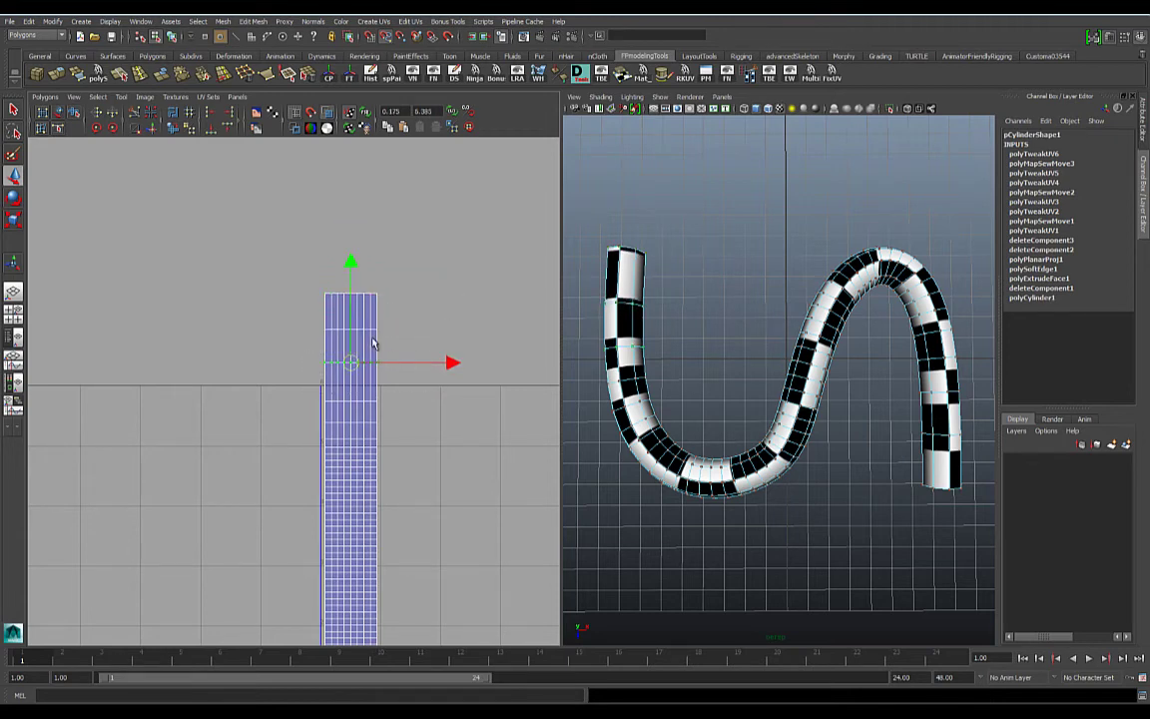
left_click_drag(350, 265, 349, 272)
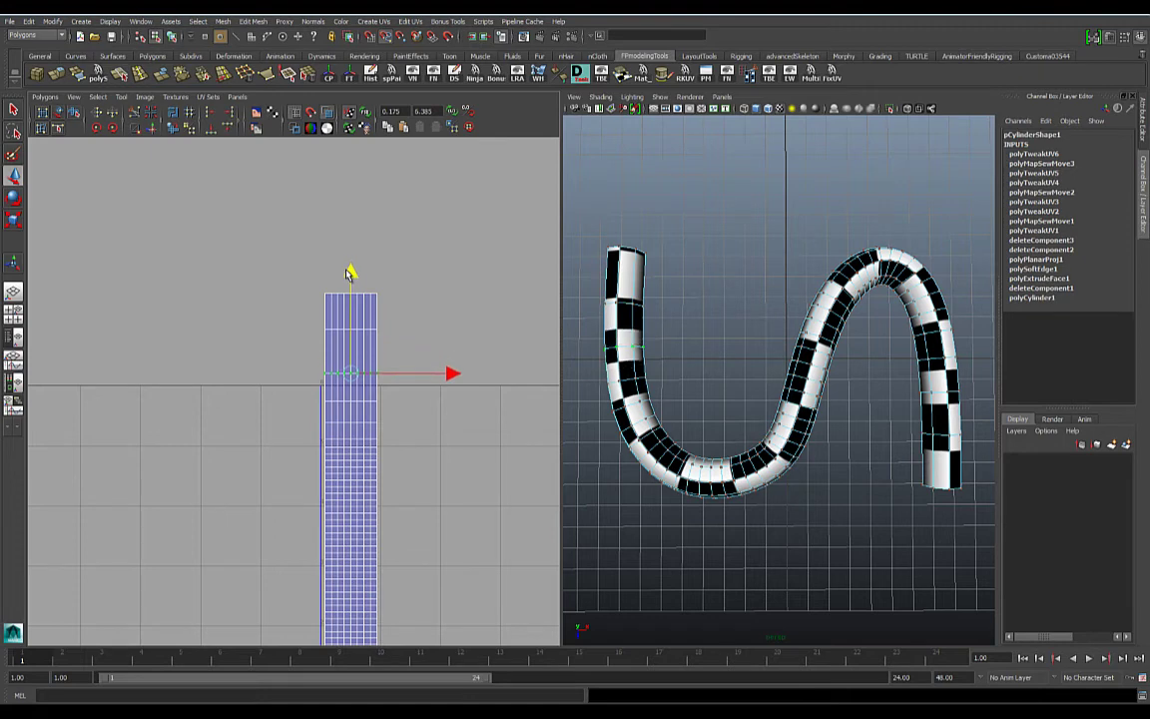
Fine-tune the fourth, fifth and sixth UV rows from the upper end with small vertical shifts
left_click_drag(308, 392, 405, 377)
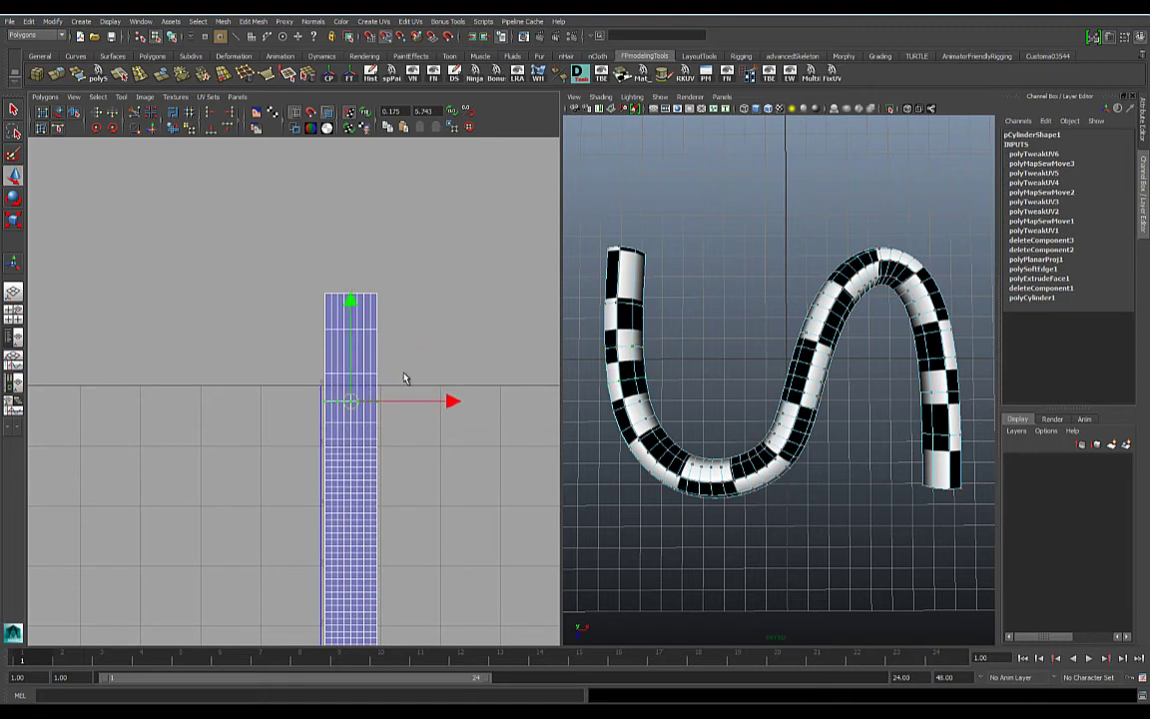
left_click(349, 304)
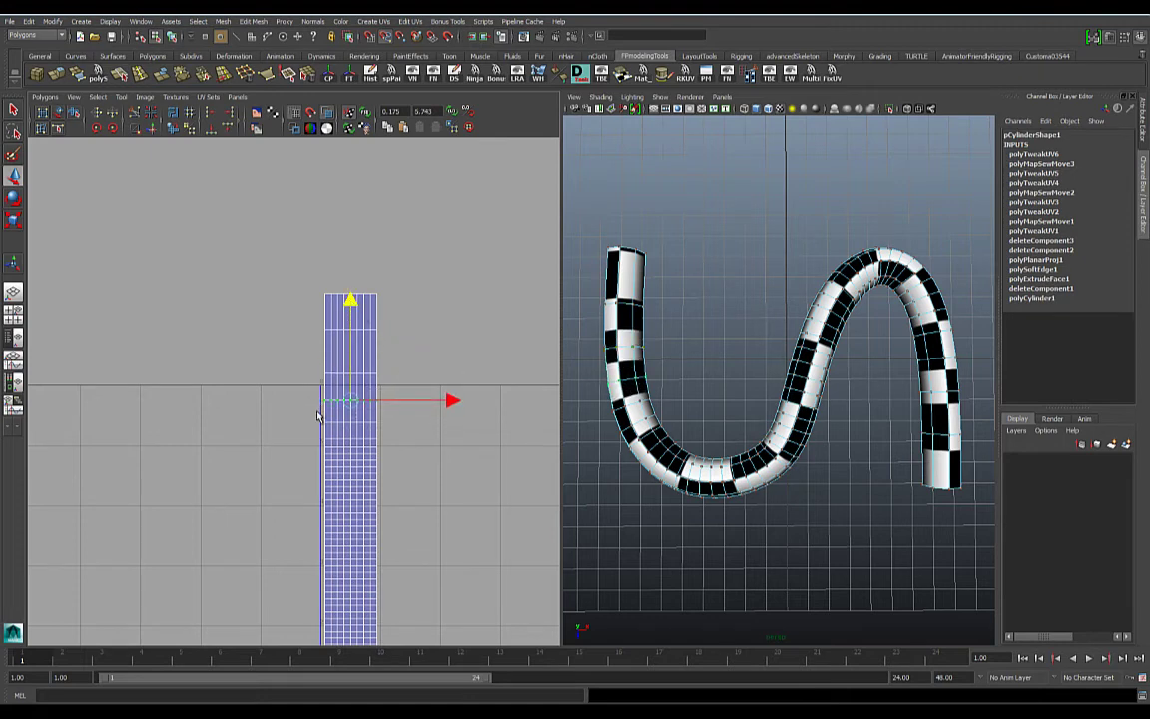
left_click_drag(414, 437, 414, 437)
left_click(350, 321)
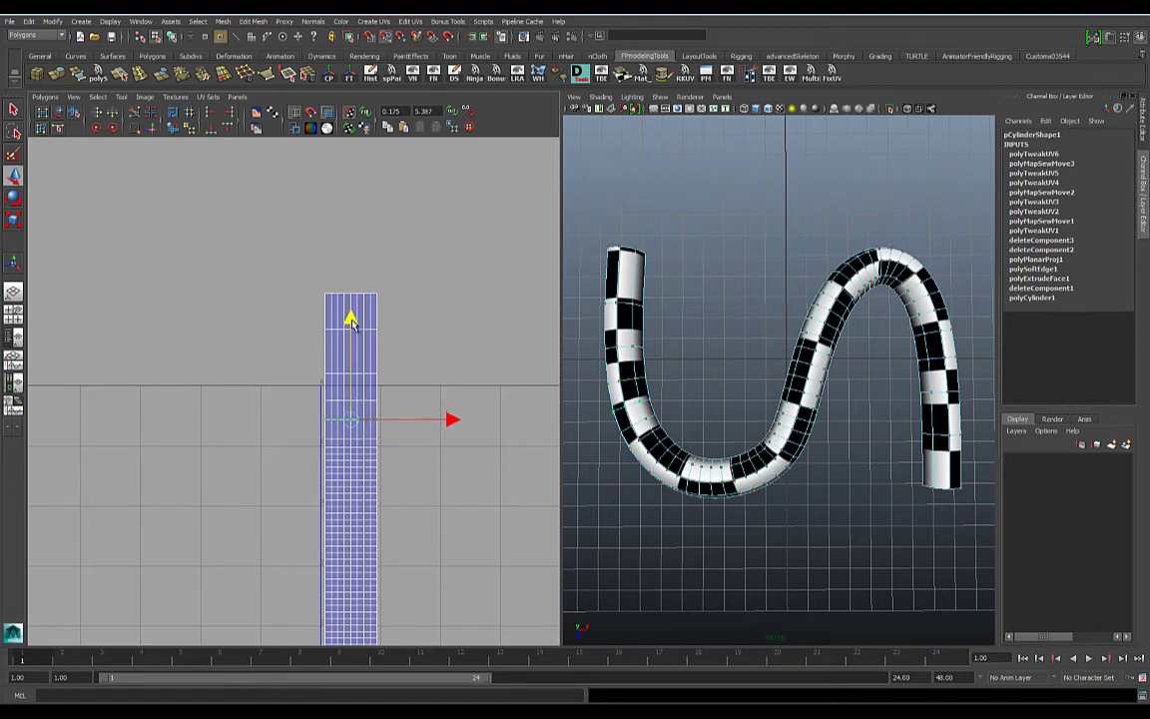
left_click_drag(318, 427, 381, 442)
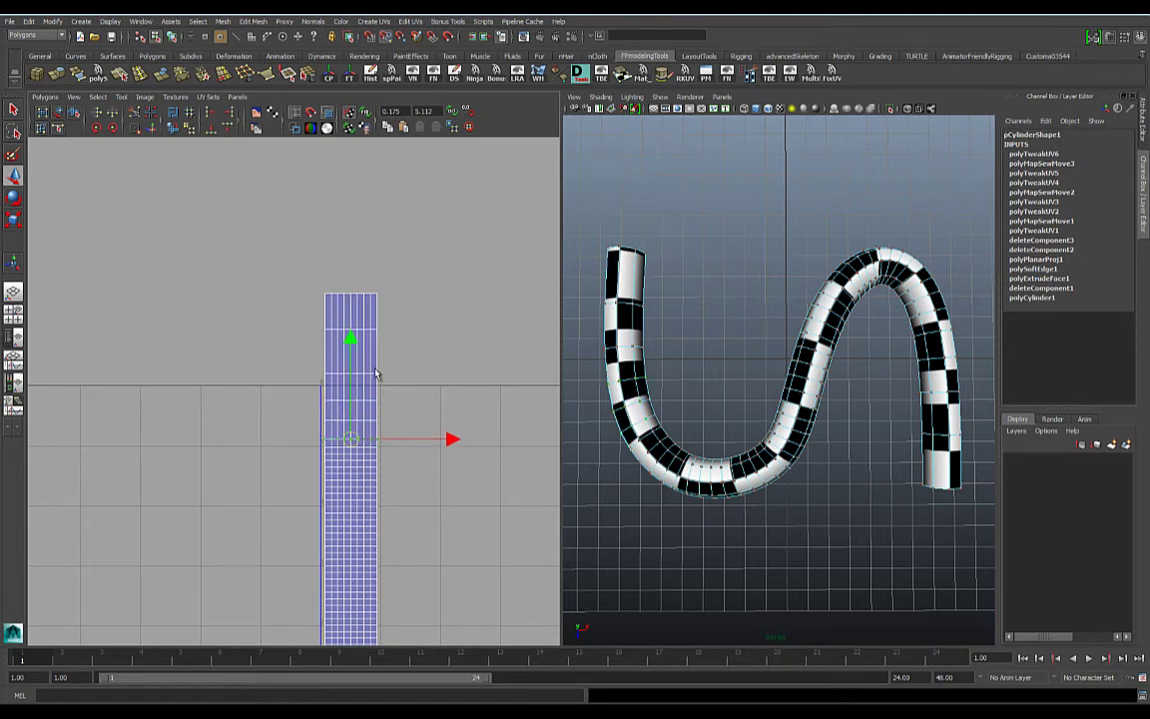
mouse_move(357, 340)
left_mouse_down()
mouse_move(354, 311)
mouse_move(356, 328)
left_mouse_up()
Select all UVs of the strip and scale them down uniformly until the strip fits the grid's height
right_click_drag(456, 399, 350, 348, "alt")
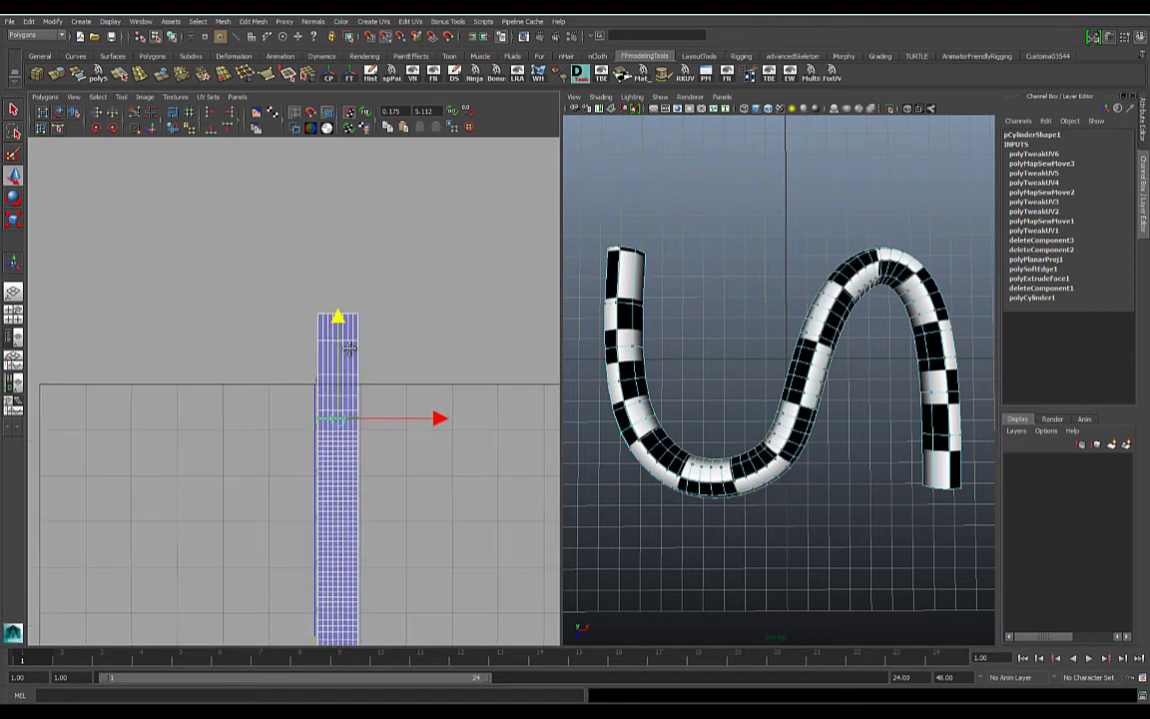
middle_click_drag(350, 348, 360, 275, "alt")
right_click_drag(360, 276, 335, 261, "alt")
middle_click_drag(348, 315, 340, 395, "alt")
right_click_drag(387, 363, 345, 337, "alt")
left_click_drag(283, 176, 472, 591)
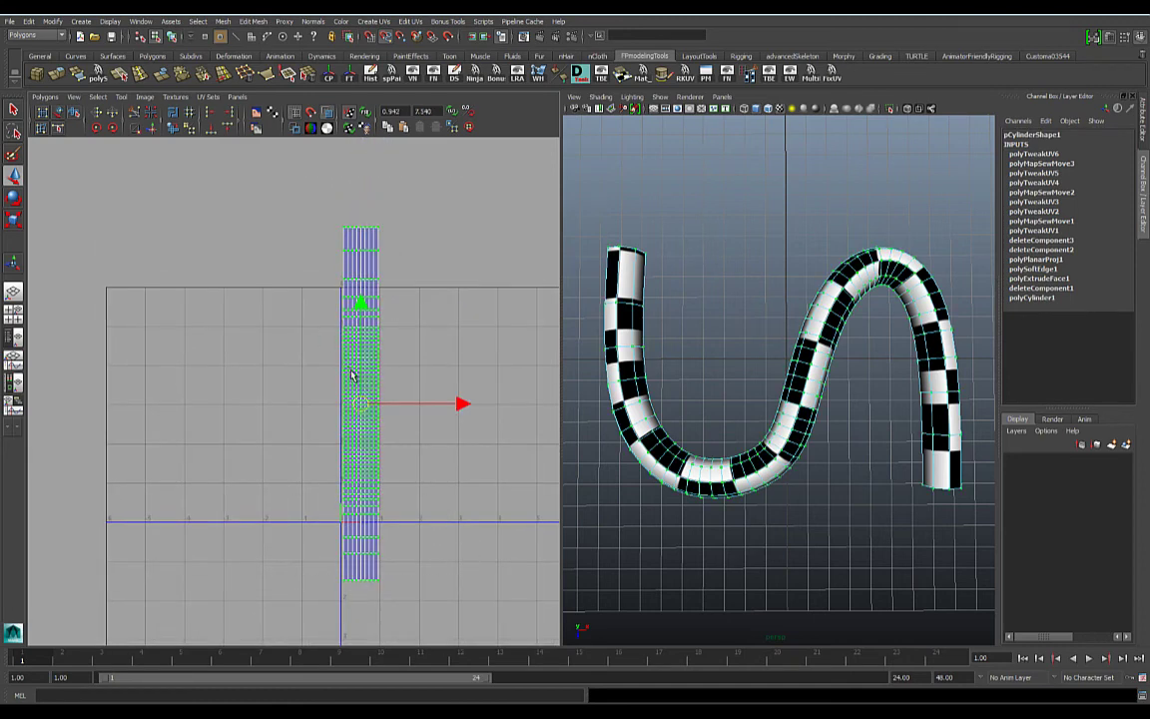
key("e")
key("r")
left_click_drag(360, 403, 331, 431)
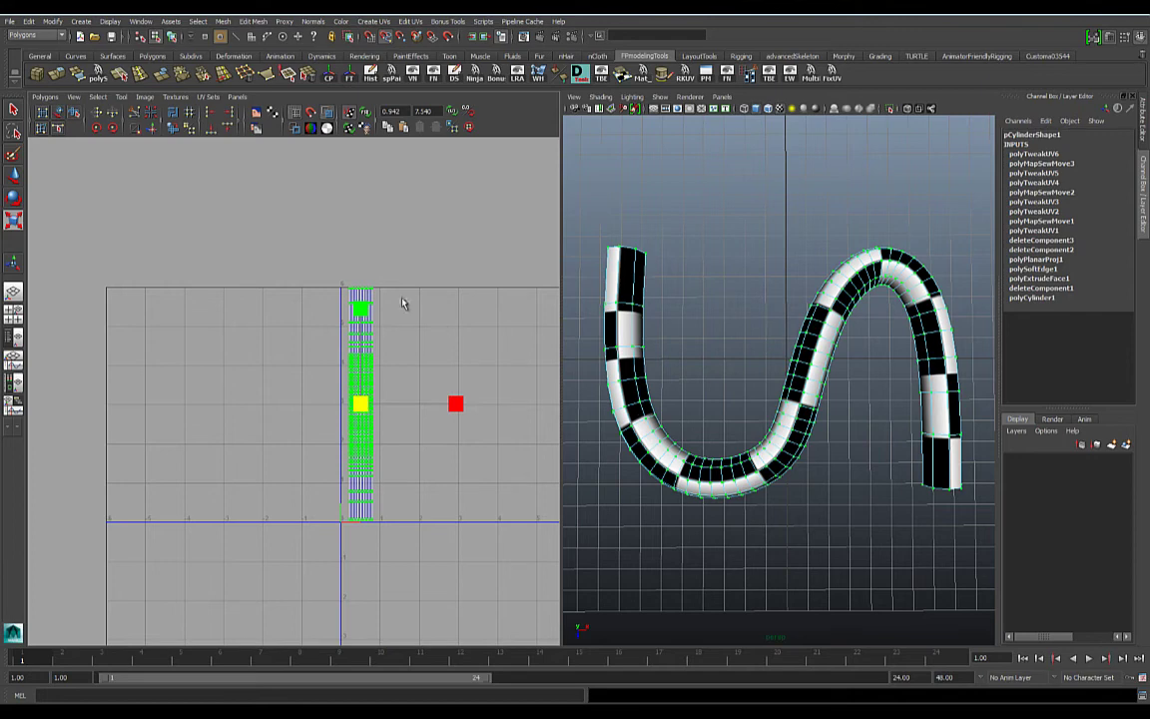
Raise the third UV row from the strip's upper end slightly
right_click_drag(470, 279, 489, 284, "alt")
middle_click_drag(489, 285, 462, 288, "alt")
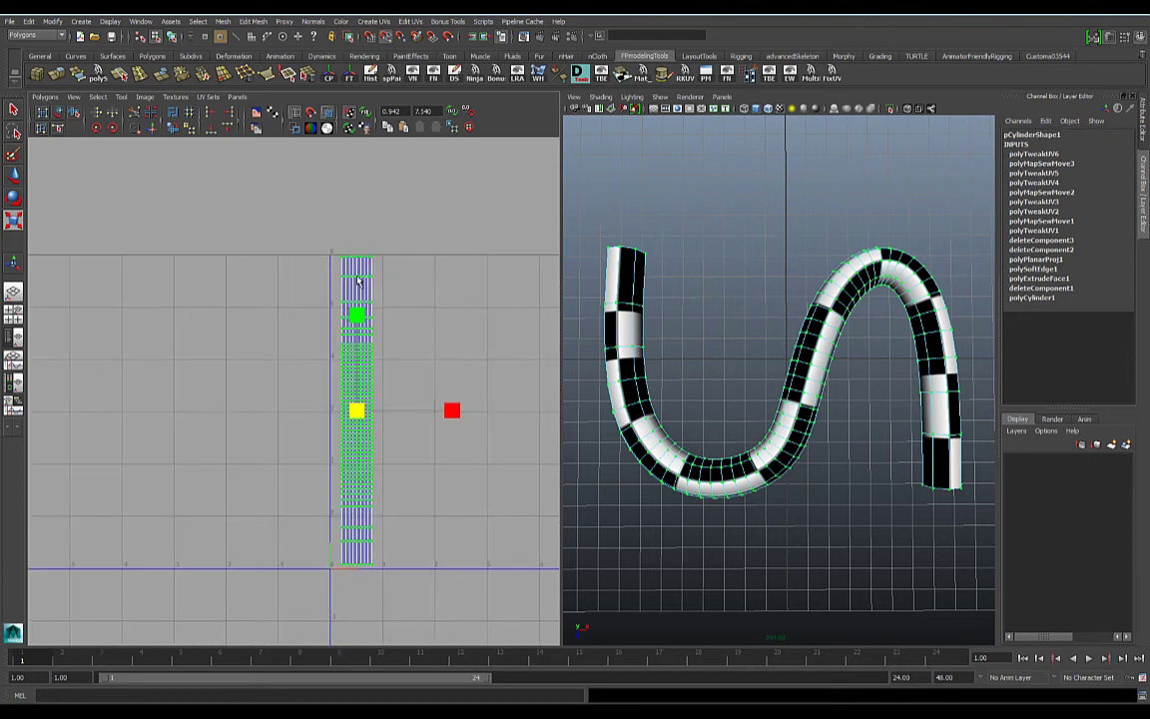
left_click_drag(398, 290, 320, 235)
key("w")
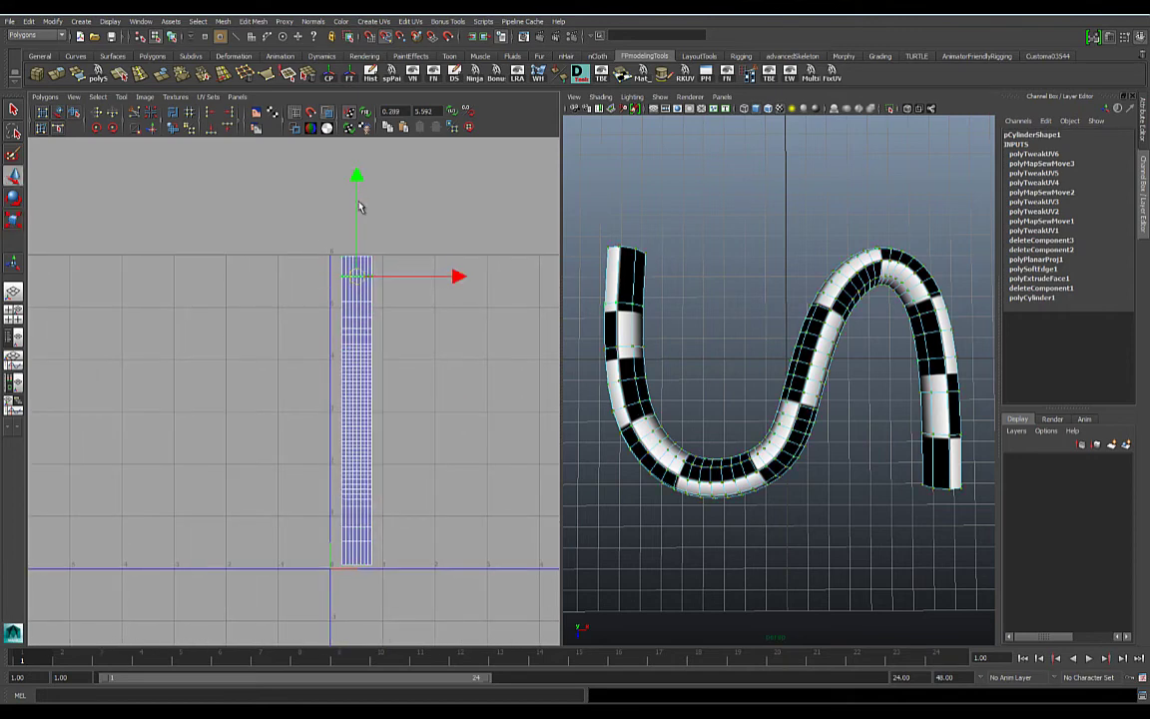
left_click_drag(329, 300, 391, 302)
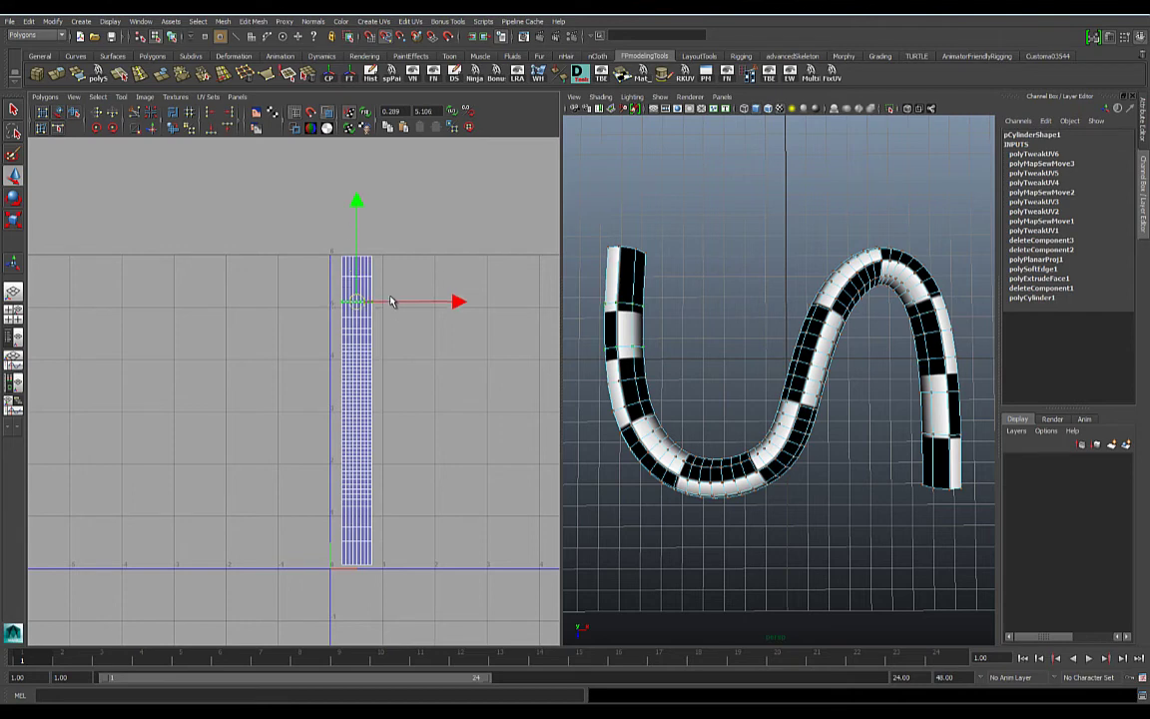
left_click_drag(357, 214, 357, 203)
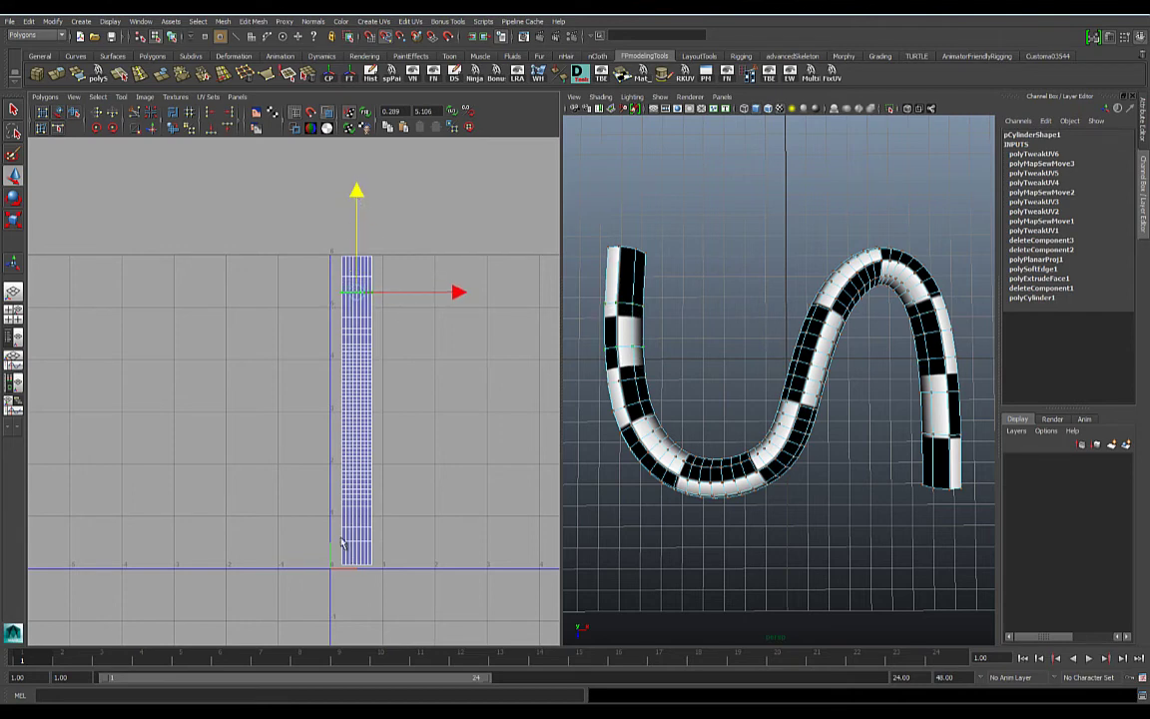
Lower the fourth and fifth UV rows from the strip's lower end slightly
left_click_drag(347, 530, 371, 527)
left_click_drag(362, 434, 362, 417)
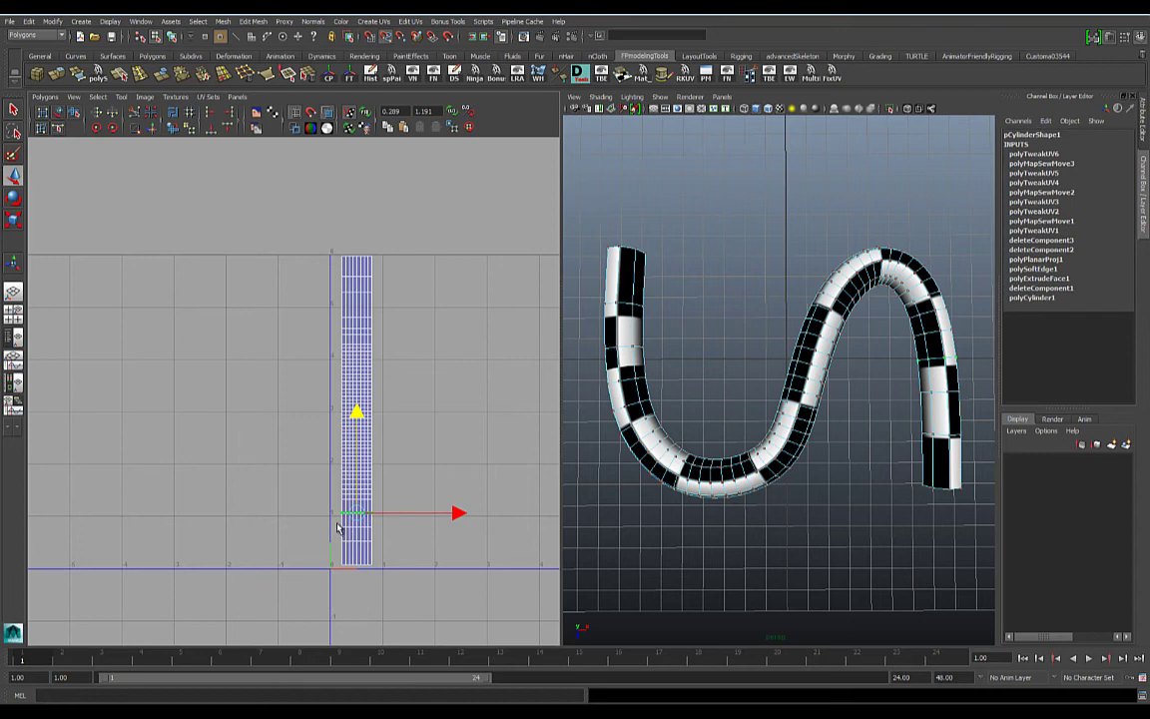
left_click_drag(338, 523, 387, 536)
left_click(382, 556)
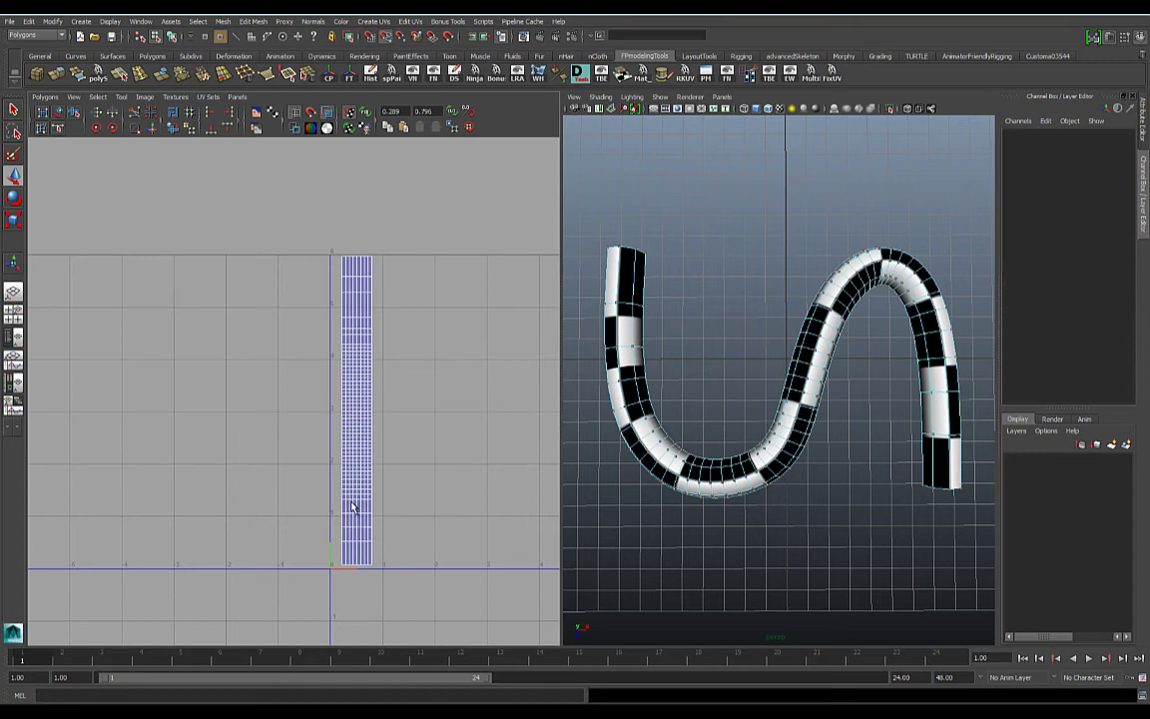
left_click_drag(341, 504, 390, 496)
left_click_drag(359, 402, 364, 402)
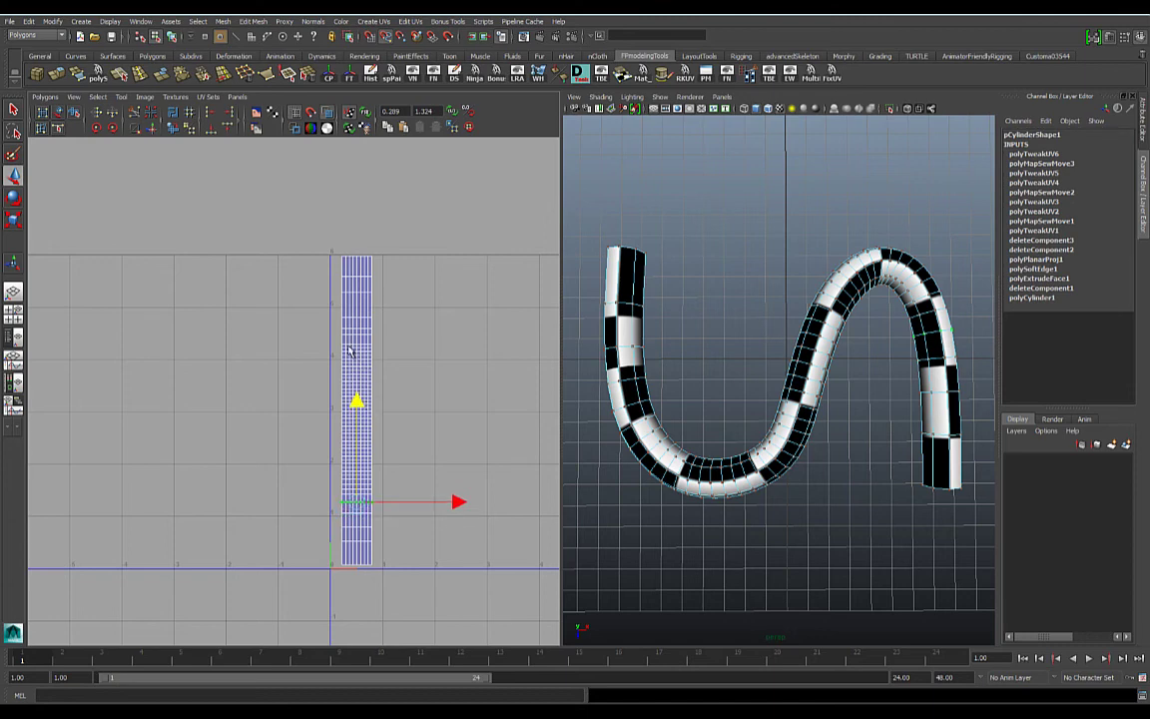
Raise the fifth and fourth UV rows from the strip's upper end slightly
left_click_drag(351, 335, 381, 340)
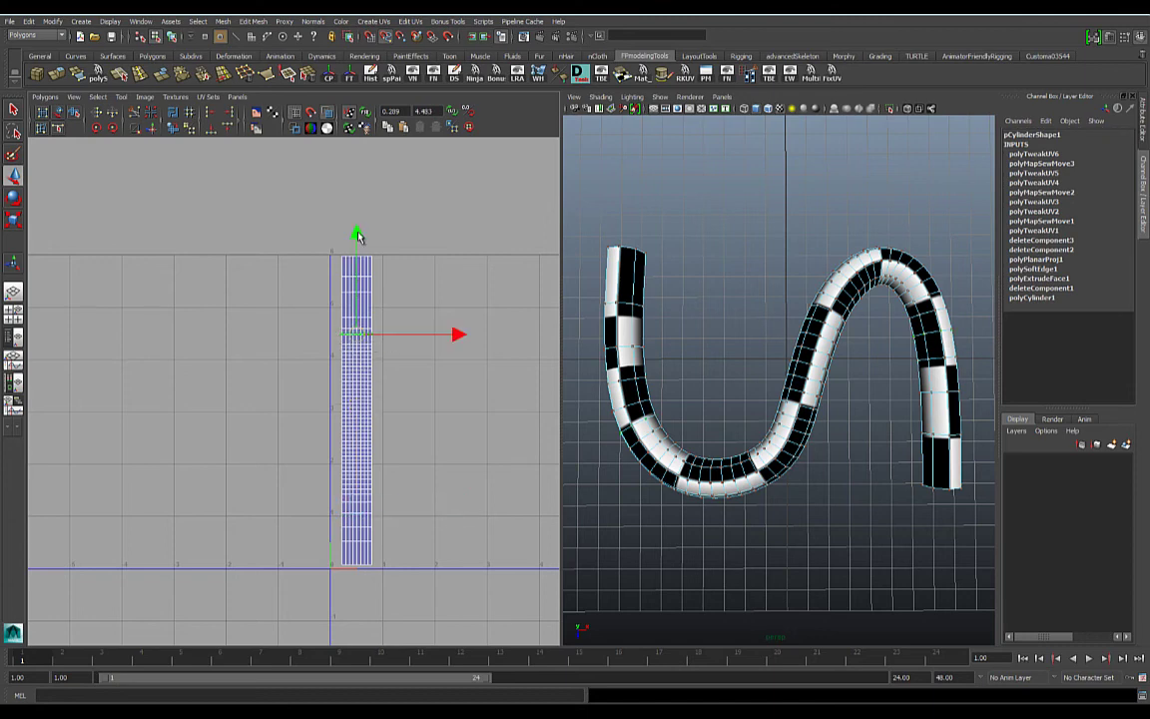
left_click_drag(358, 235, 356, 229)
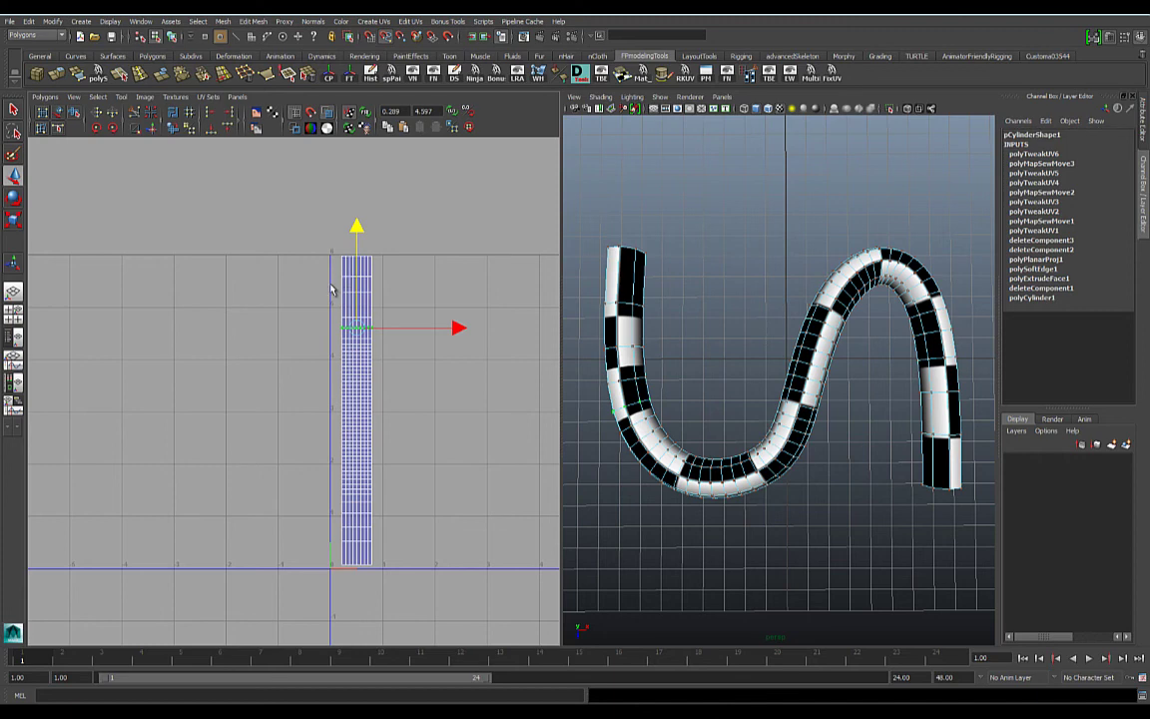
left_click_drag(332, 285, 386, 322)
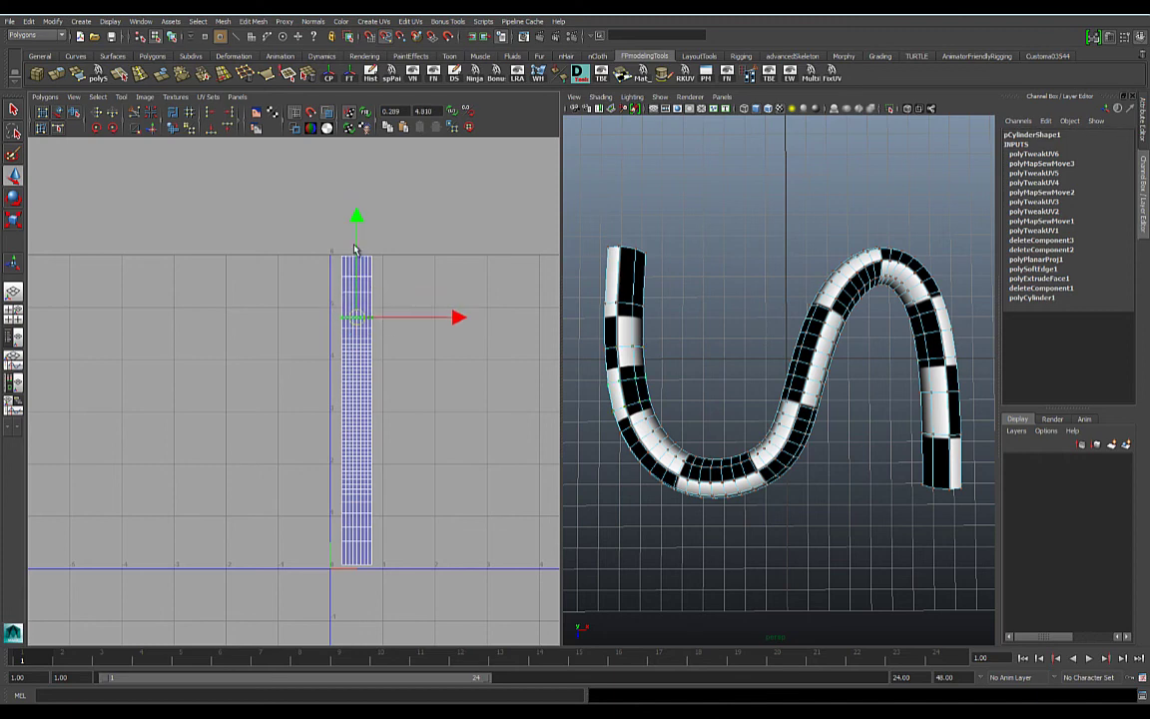
left_click_drag(357, 218, 357, 216)
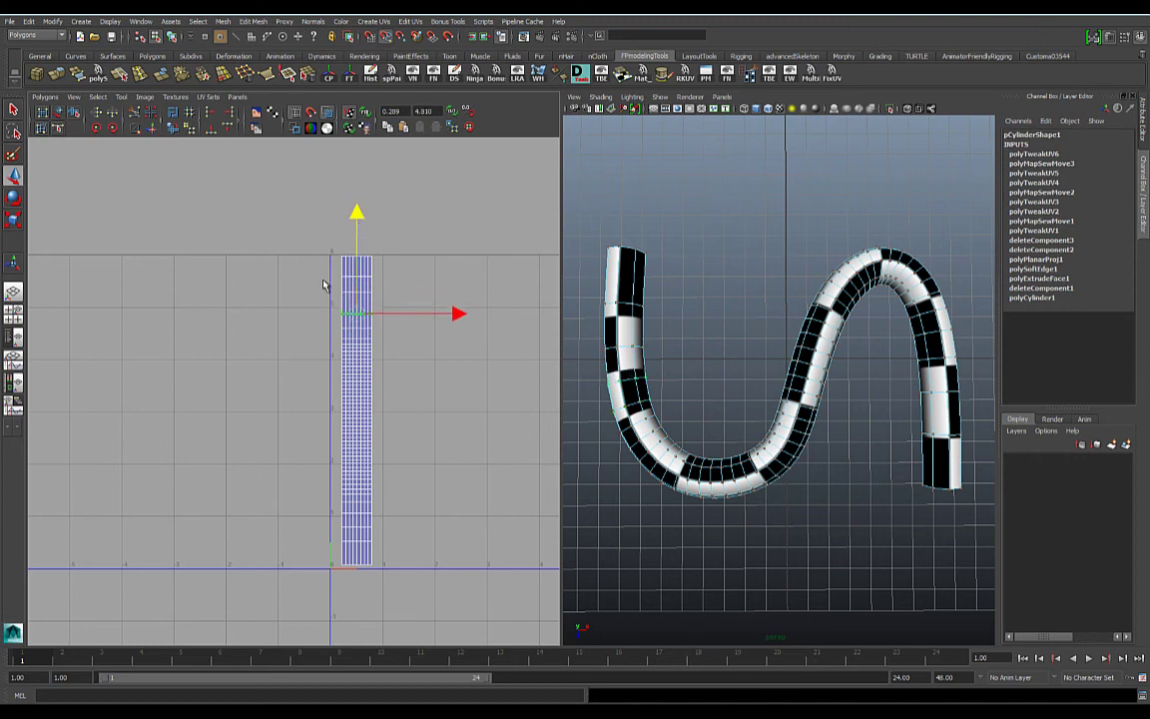
Lower the third UV row from the upper end slightly and nudge the second row down a touch
left_click_drag(322, 284, 392, 281)
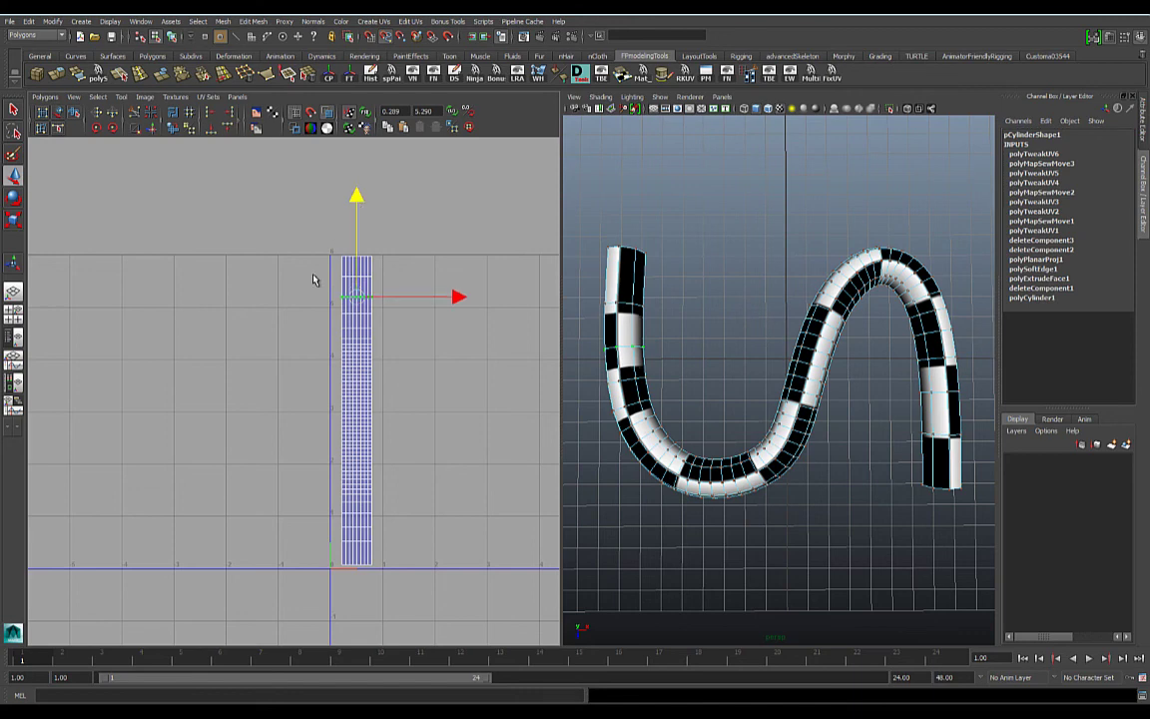
left_click_drag(315, 280, 431, 287)
left_click(376, 247)
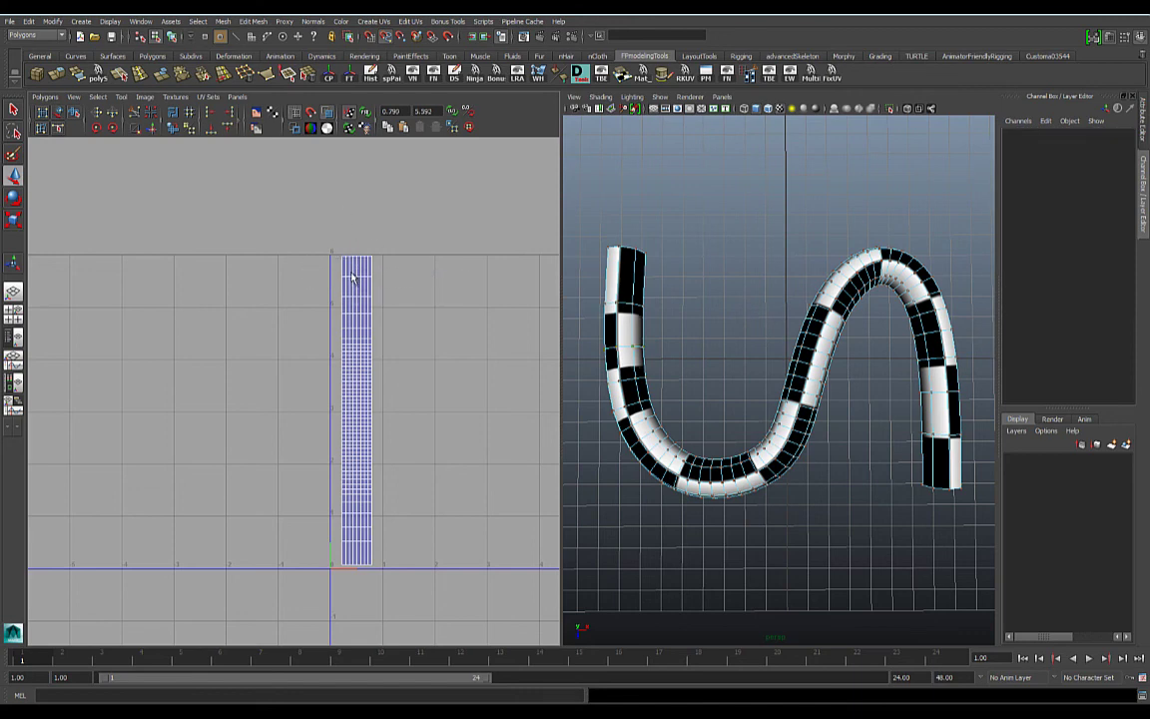
left_click_drag(335, 271, 369, 221)
left_click(360, 180)
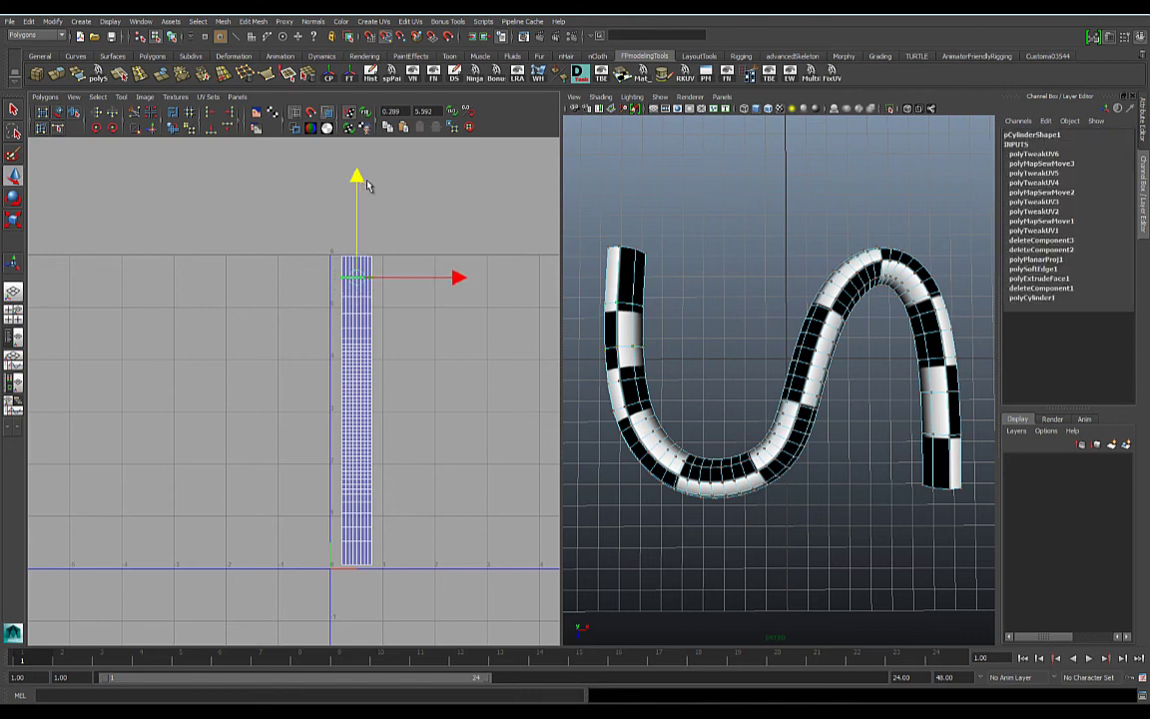
Select all UVs of the strip to check its complete layout within the grid
right_click_drag(431, 493, 359, 469, "alt")
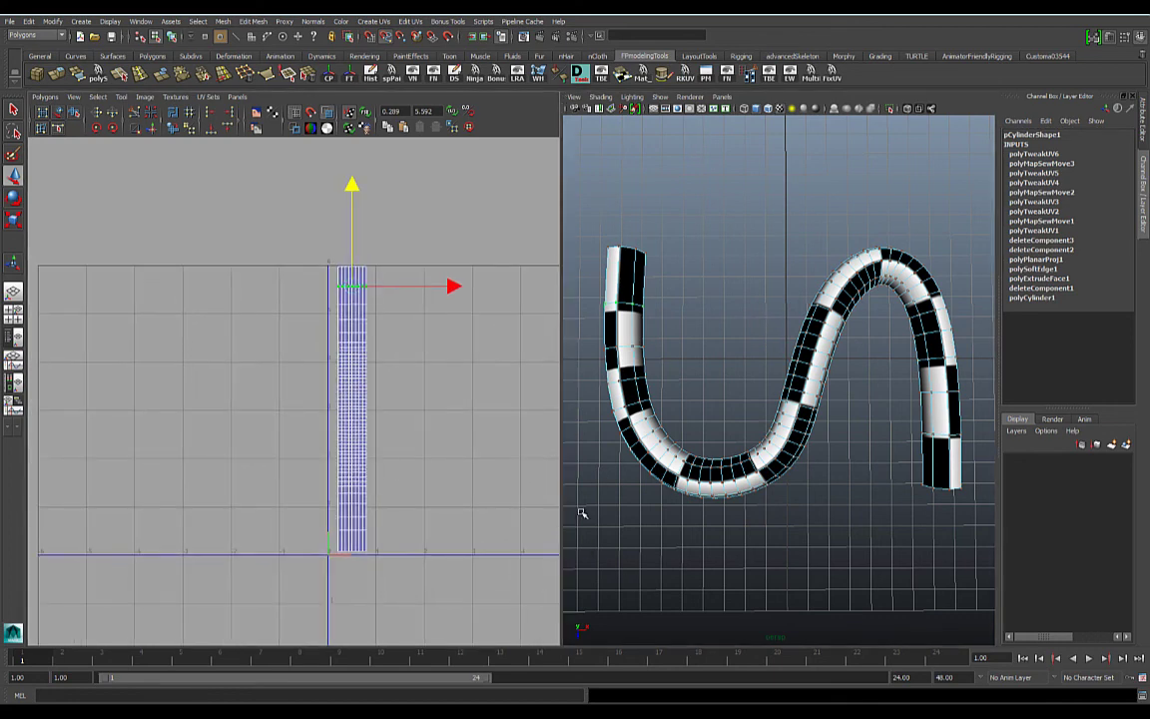
scroll(417, 378, "up", 1)
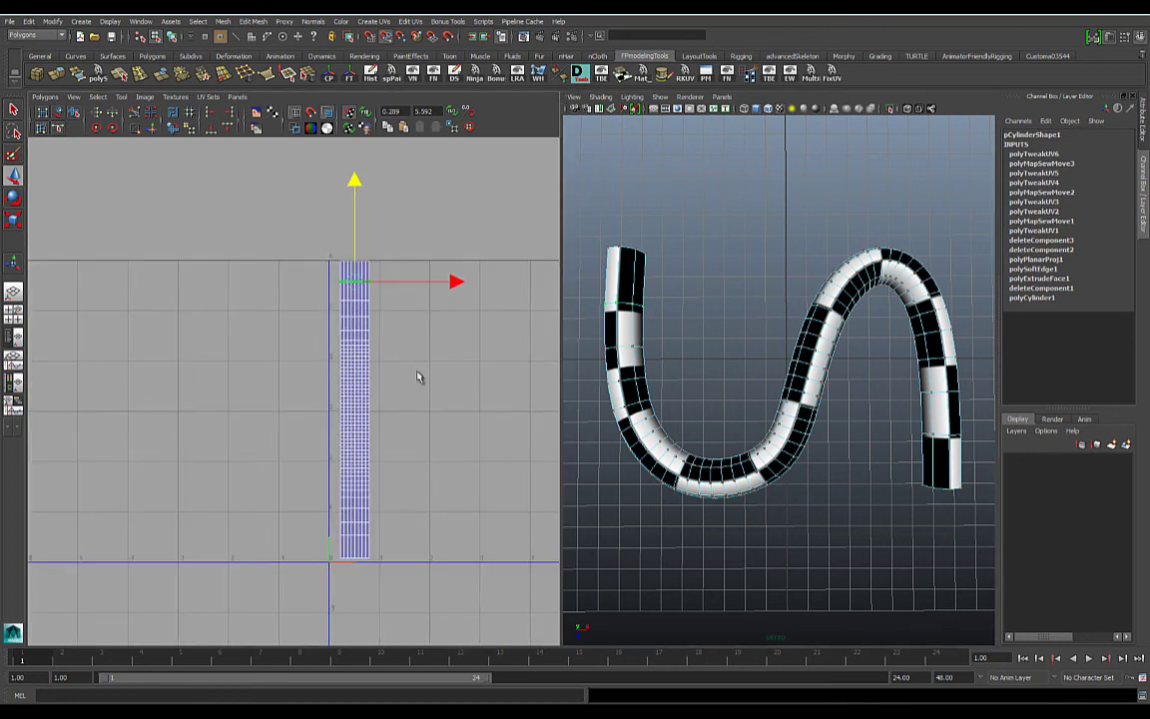
left_click_drag(319, 217, 427, 647)
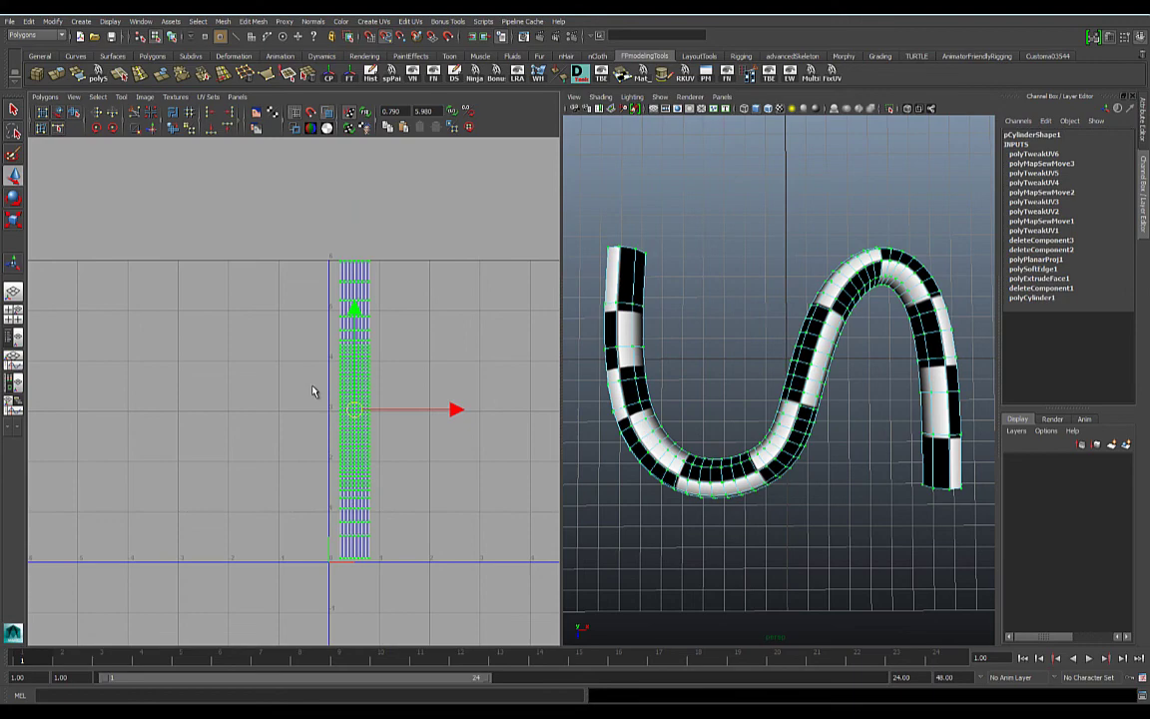
left_click(354, 312)
Return the tube to object mode and examine the checker pattern along its whole length from several angles
left_click_drag(754, 432, 802, 426, "alt")
left_click(802, 426)
right_click_drag(833, 349, 882, 333)
left_click(848, 365)
left_click_drag(858, 409, 705, 399, "alt")
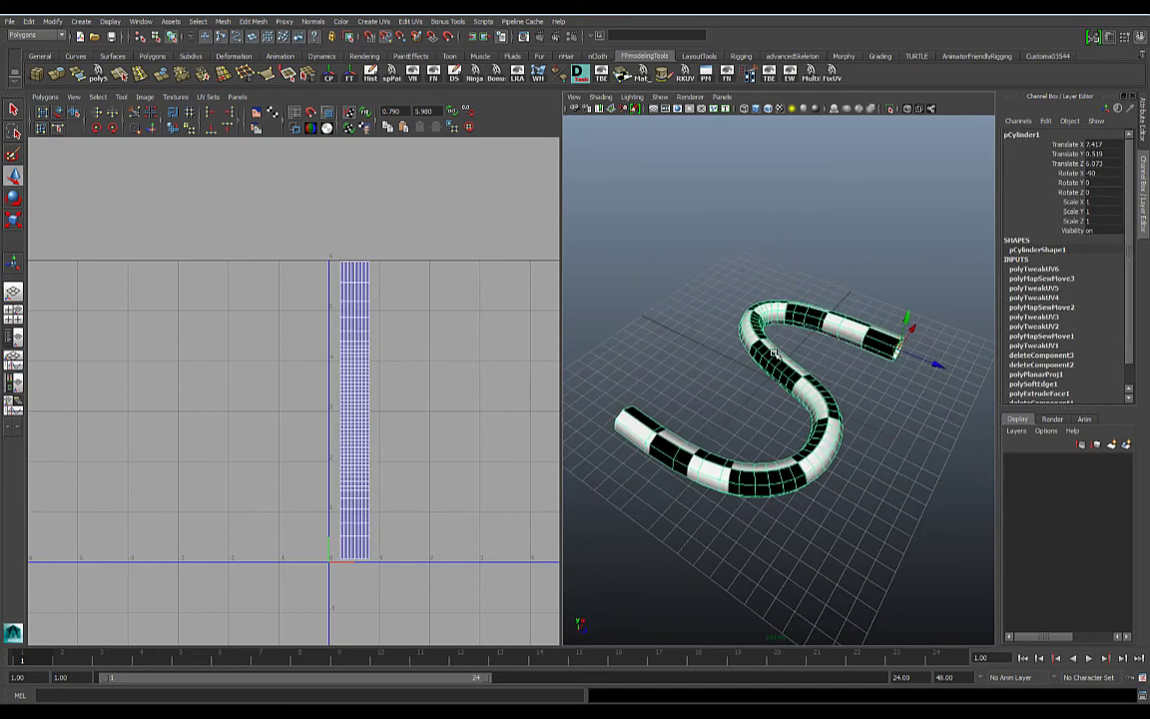
left_click_drag(805, 404, 869, 472, "alt")
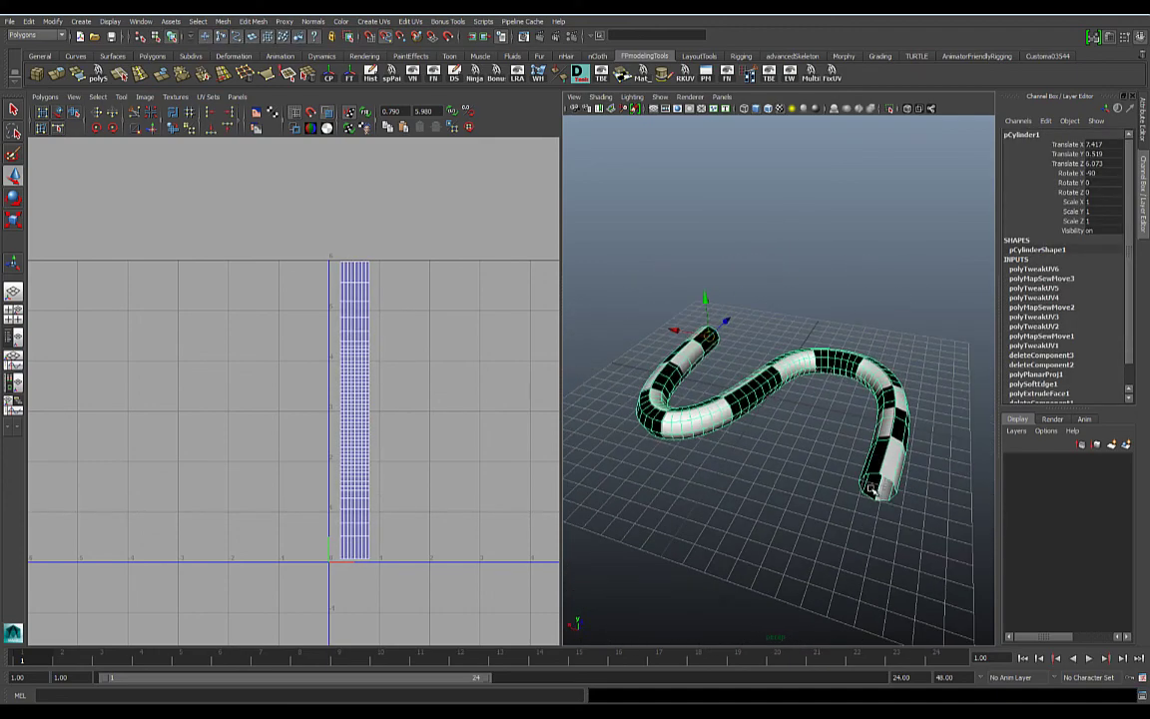
left_click_drag(798, 413, 823, 457, "alt")
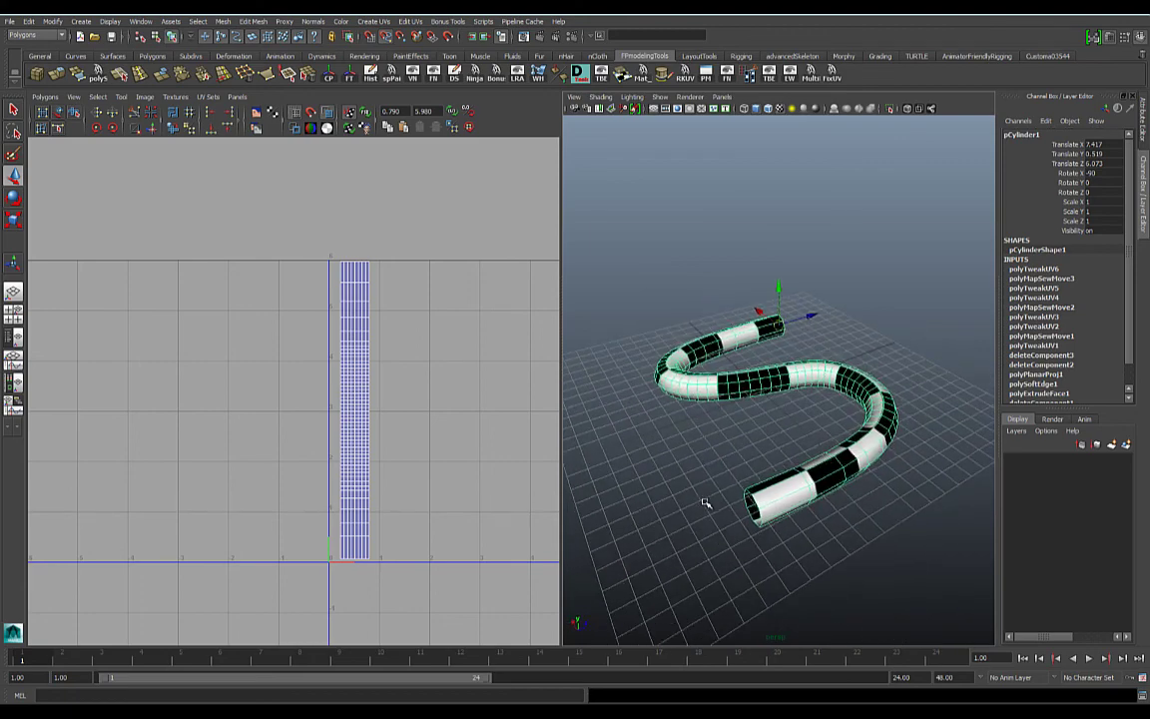
left_click_drag(629, 387, 877, 352, "alt")
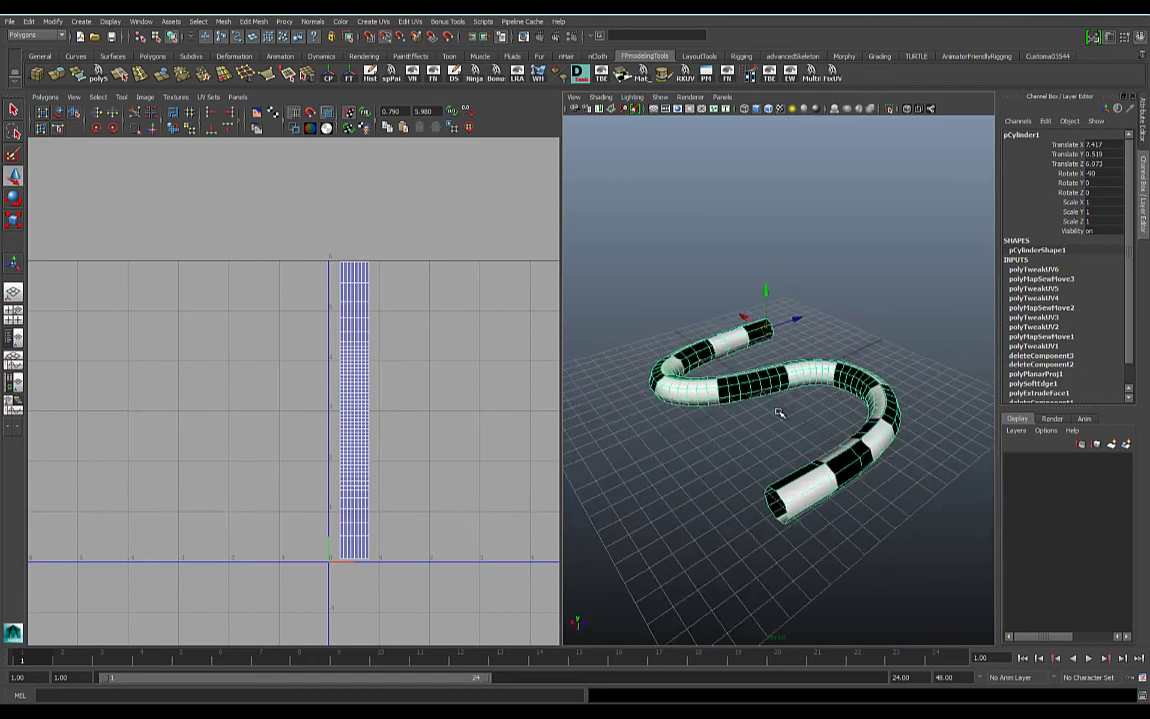
left_click_drag(775, 412, 760, 409, "alt")
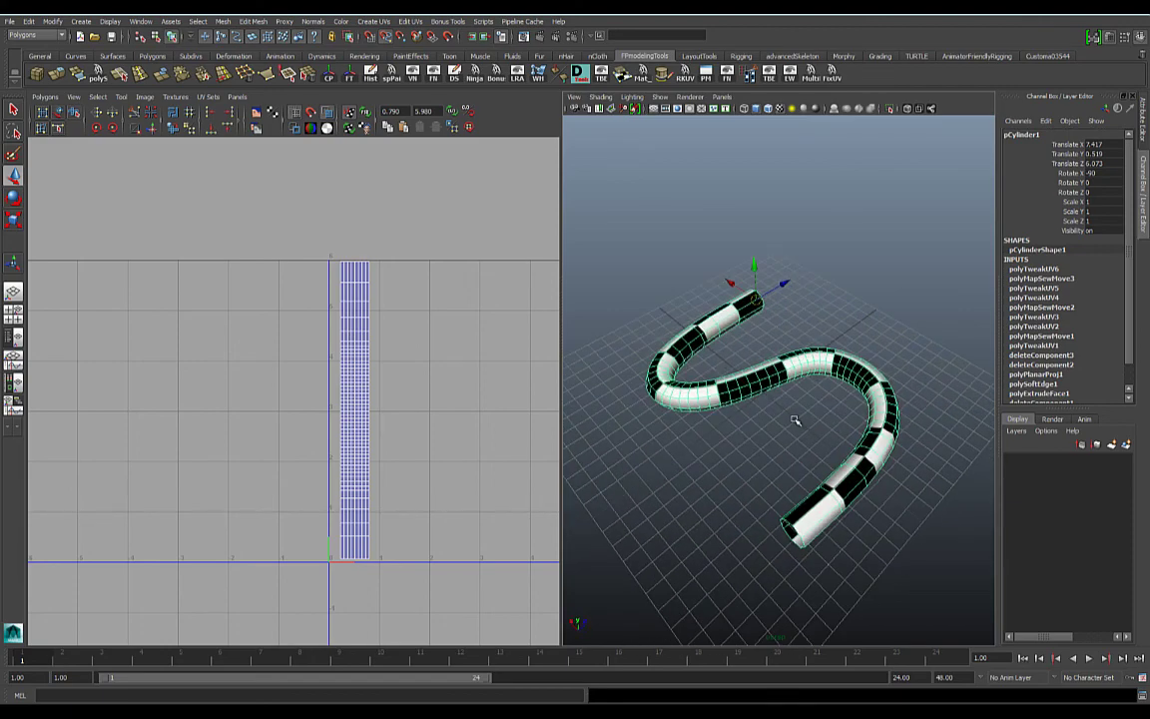